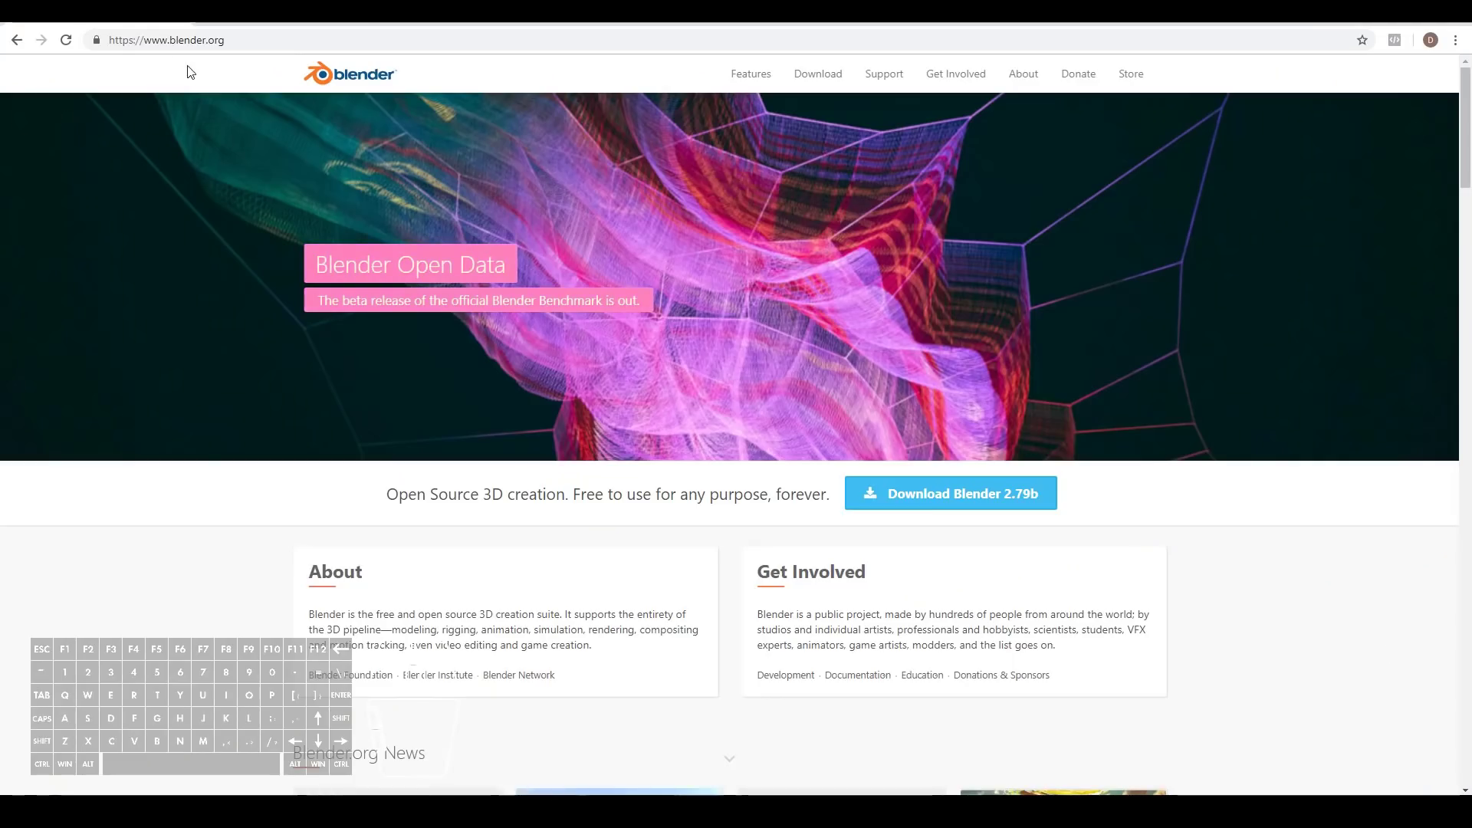
# Open the website's download page and go to its Latest Experimental Builds
pyautogui.click(829, 83)
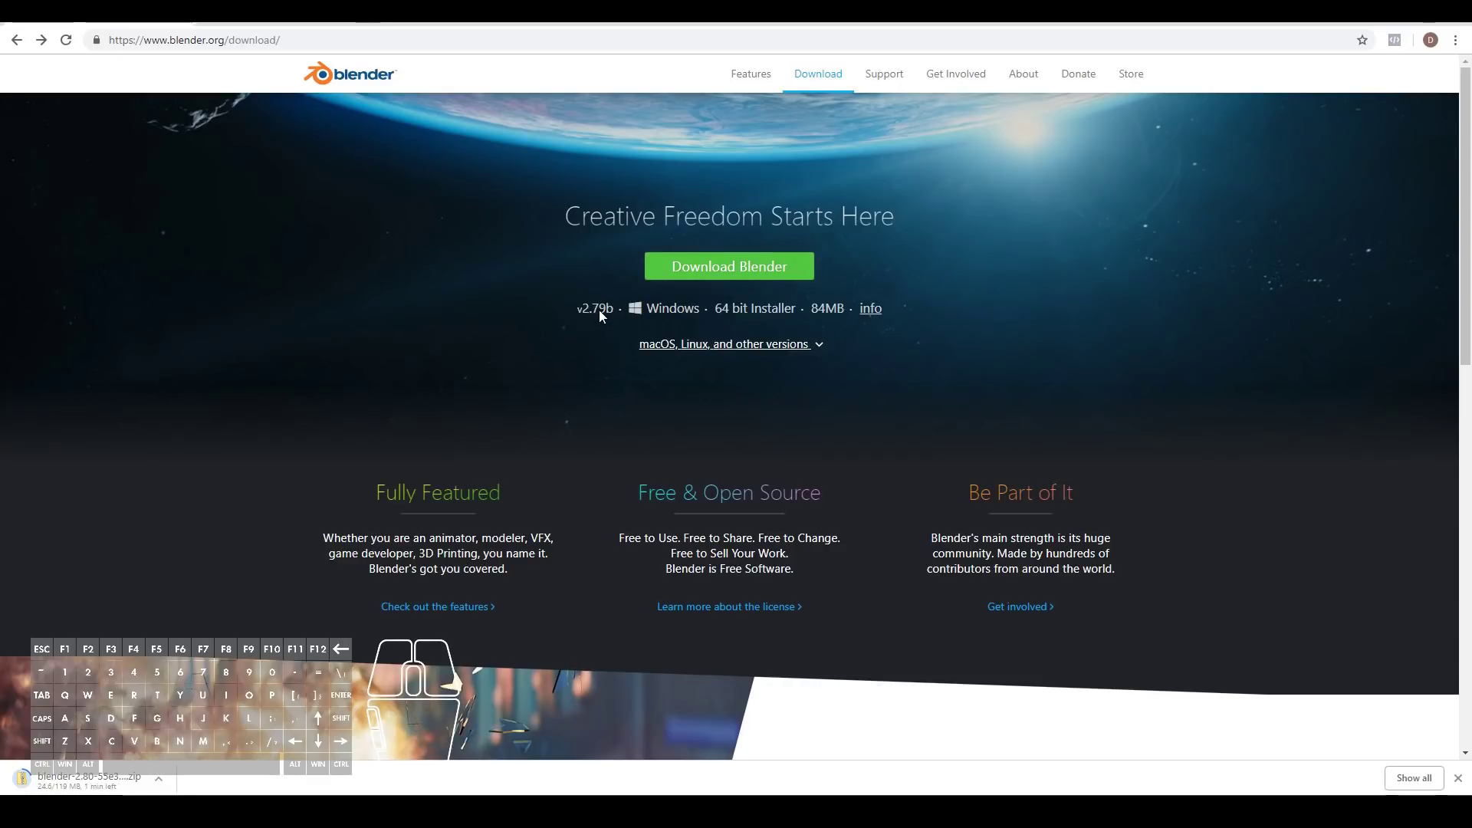
pyautogui.scroll(-7, 567, 312)
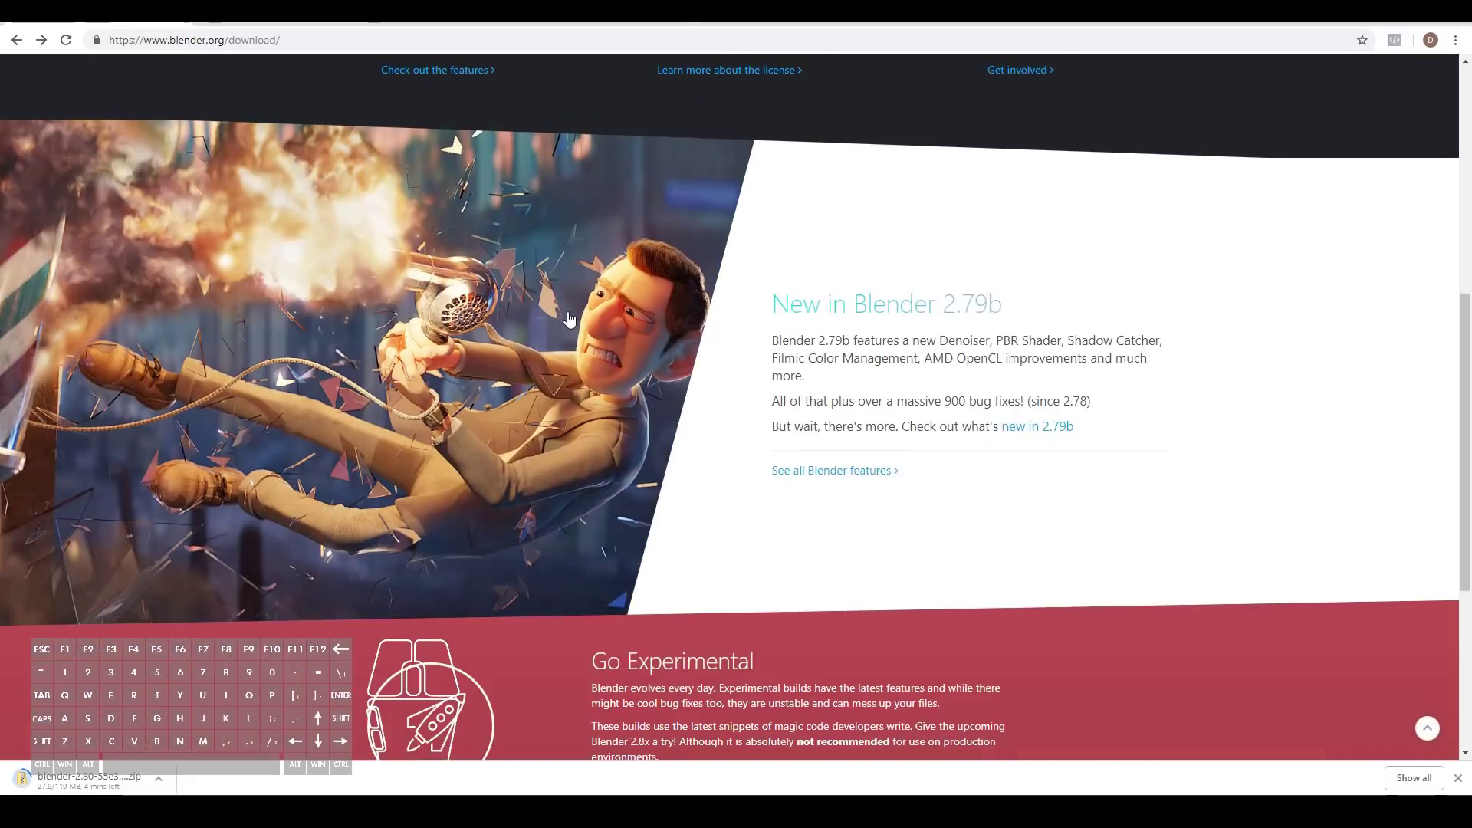
pyautogui.scroll(-4, 568, 318)
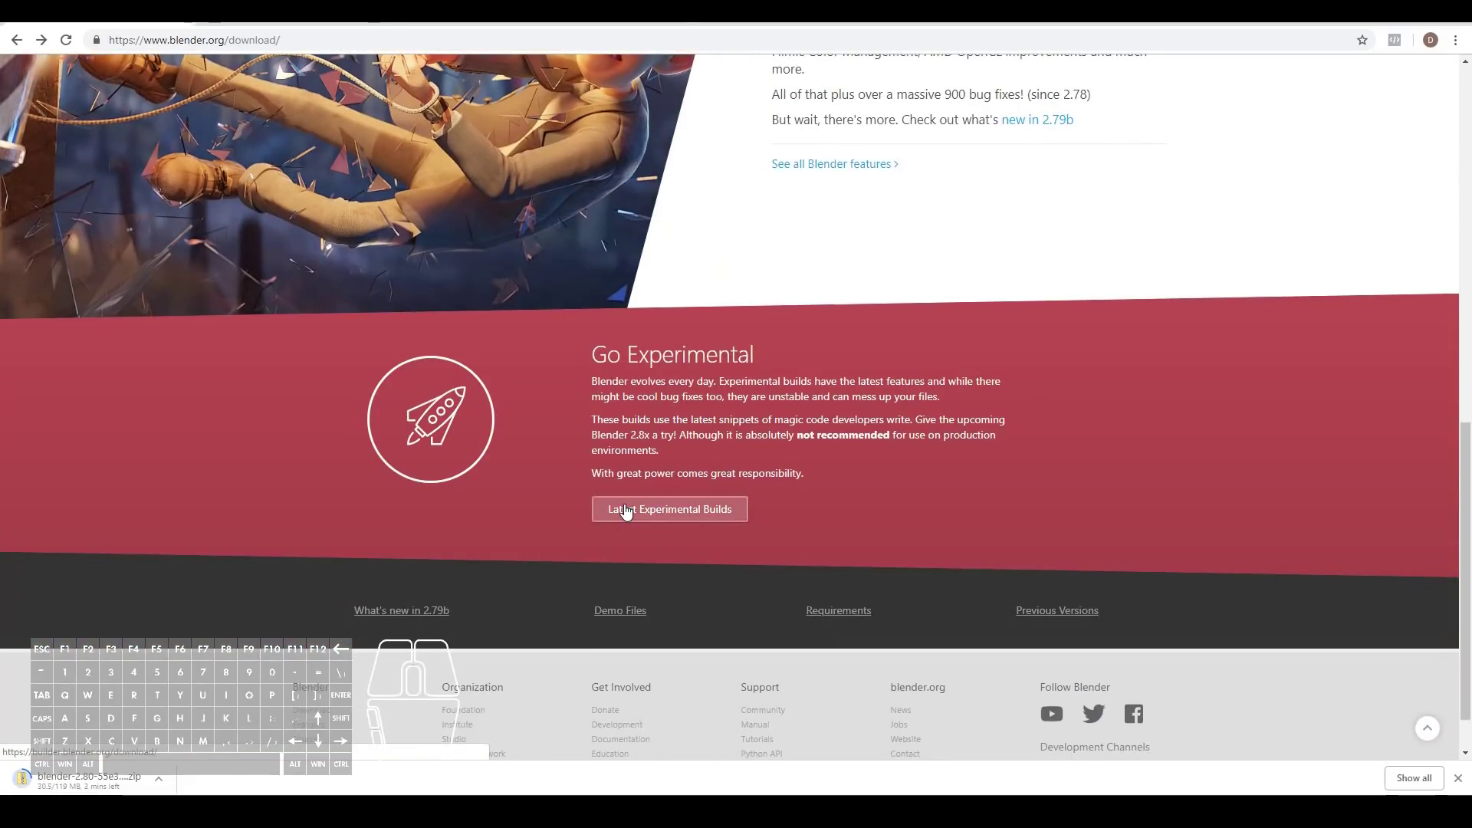
pyautogui.scroll(12, 626, 509)
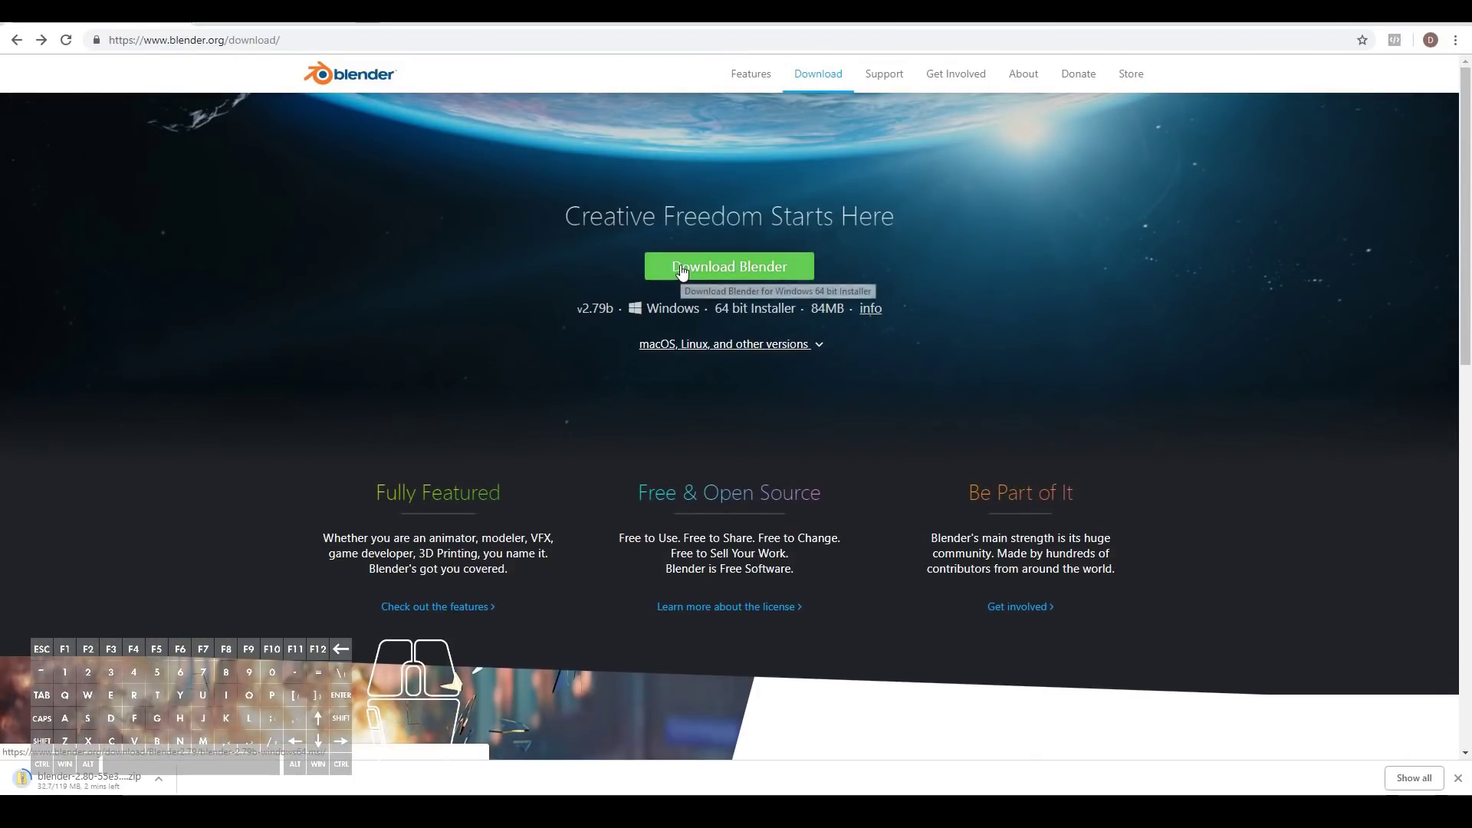
pyautogui.scroll(-12, 807, 353)
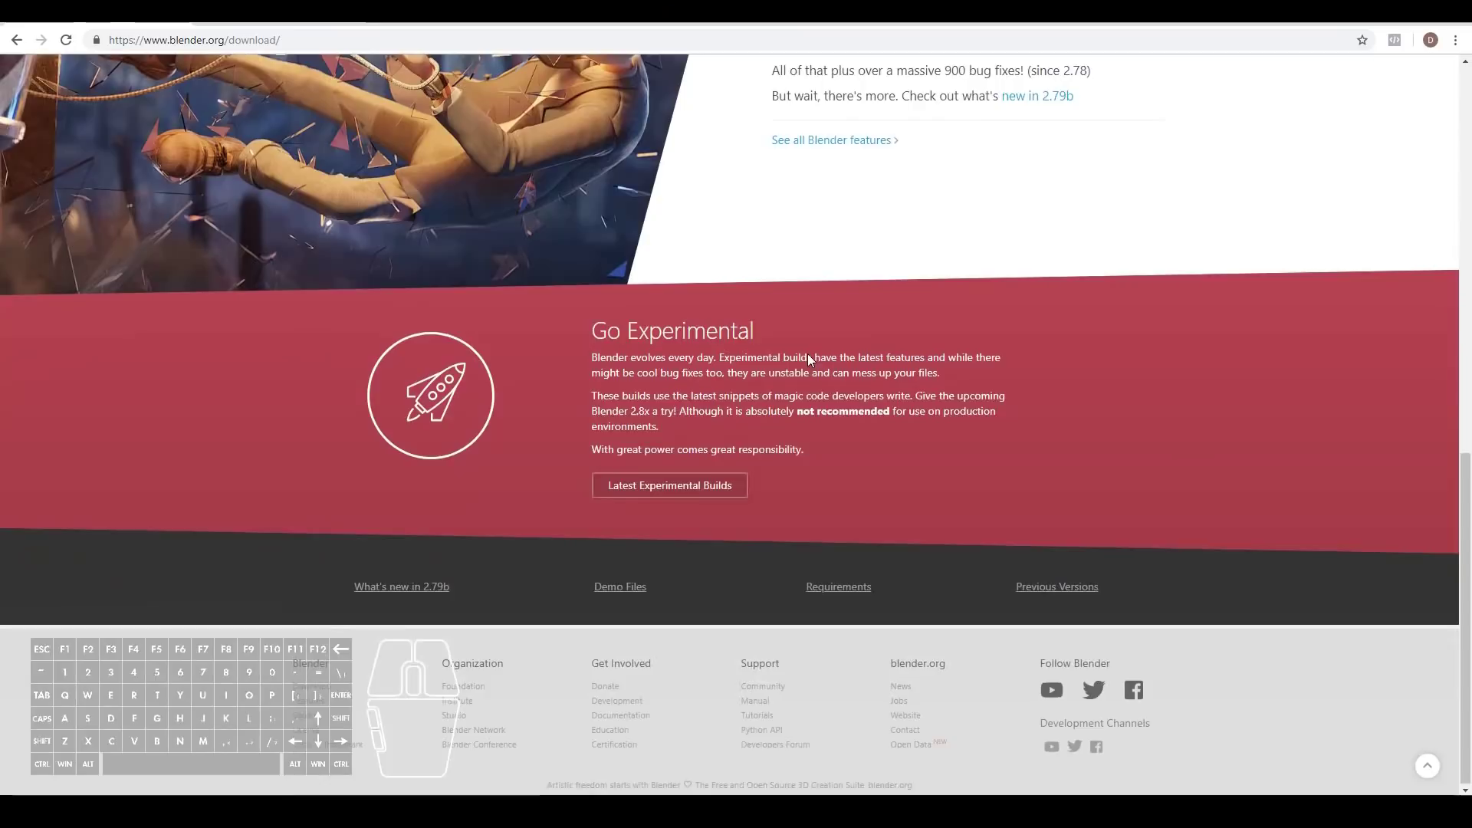
pyautogui.click(673, 491)
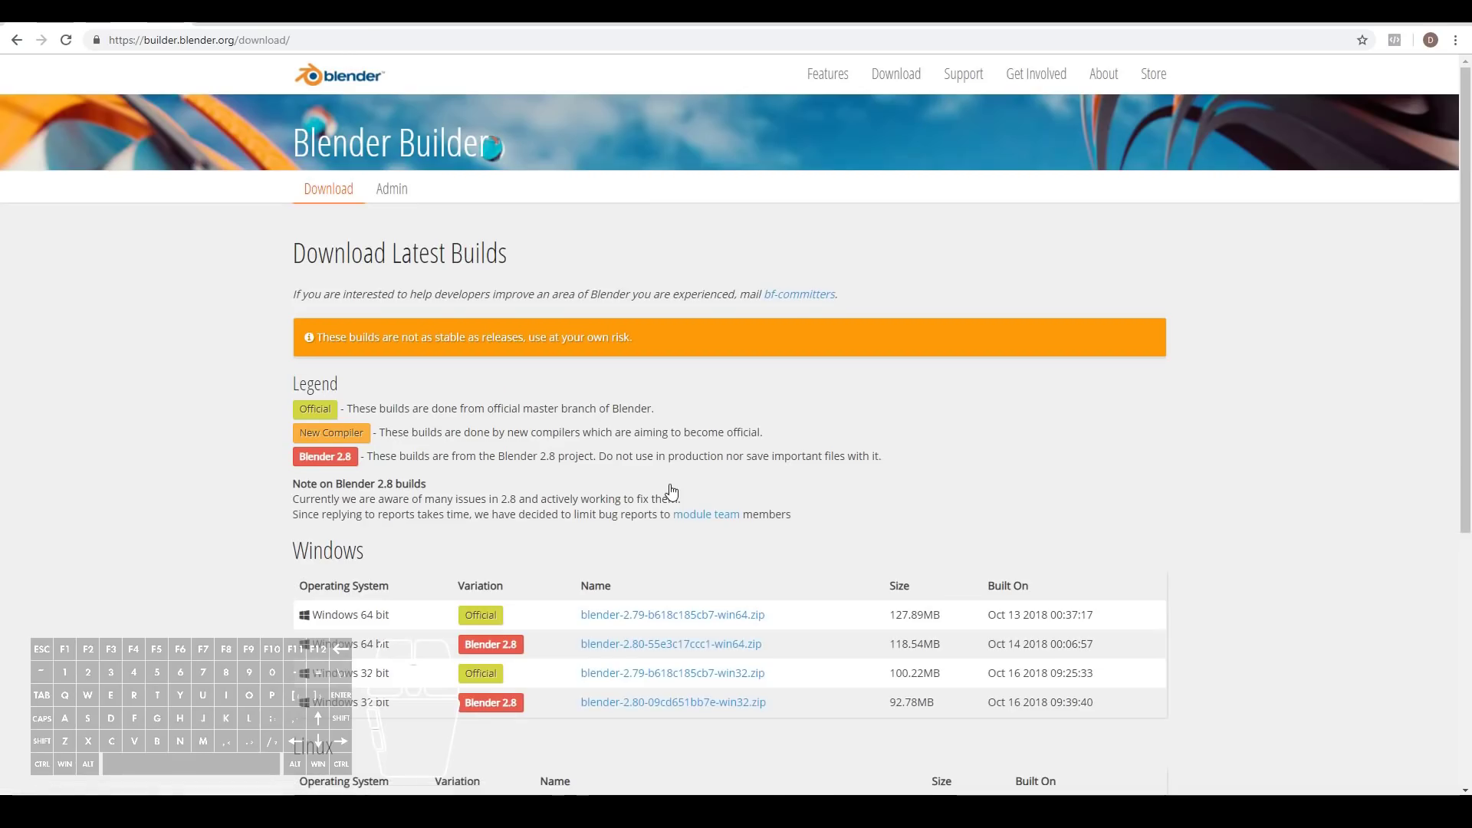
# Download the Windows 64 bit Blender 2.8 build, blender-2.80-55e3c17ccc1-win64.zip, and extract the archive
pyautogui.scroll(-1, 672, 491)
pyautogui.scroll(-1, 672, 491)
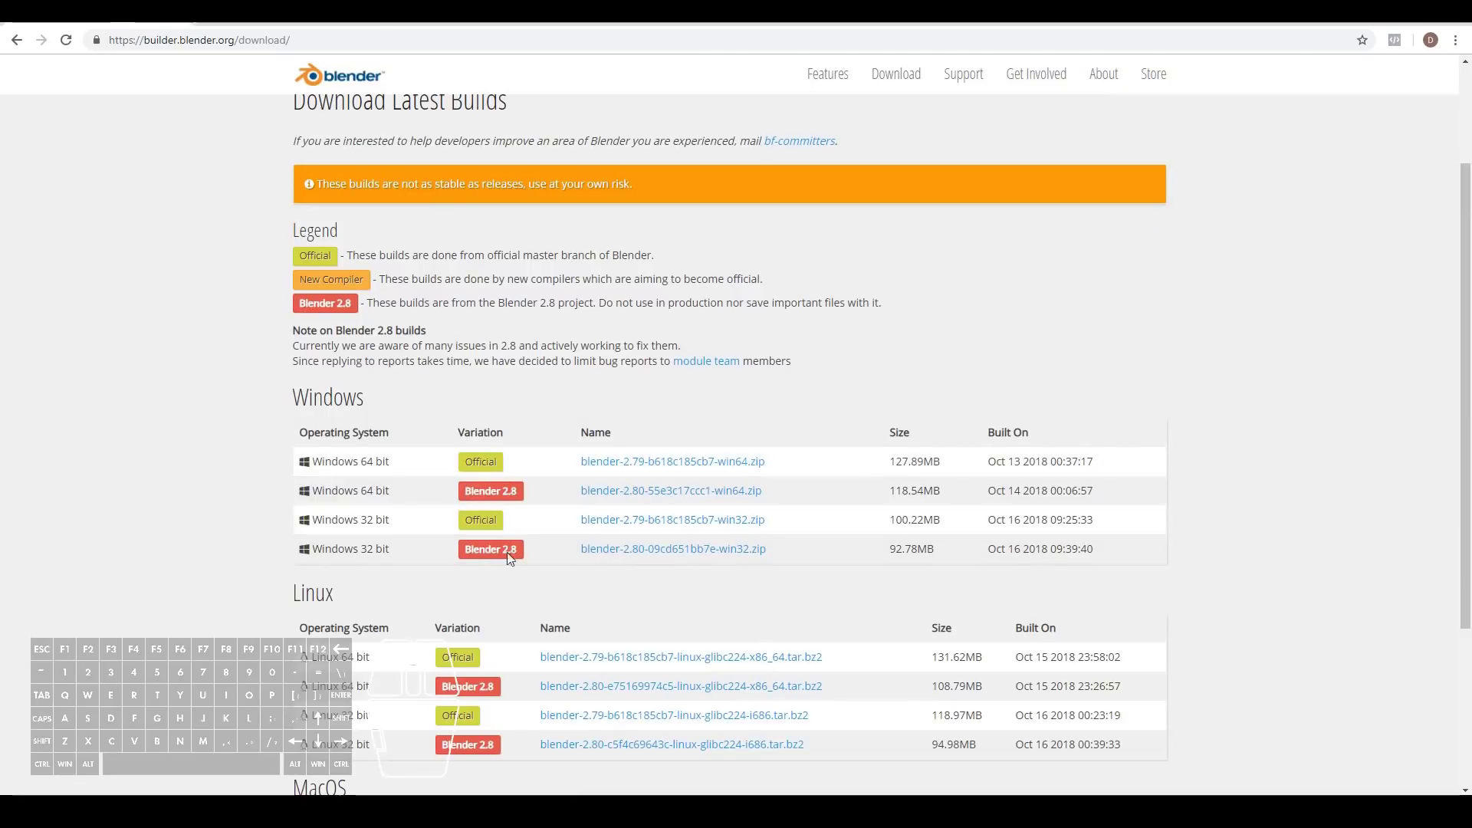
pyautogui.click(703, 500)
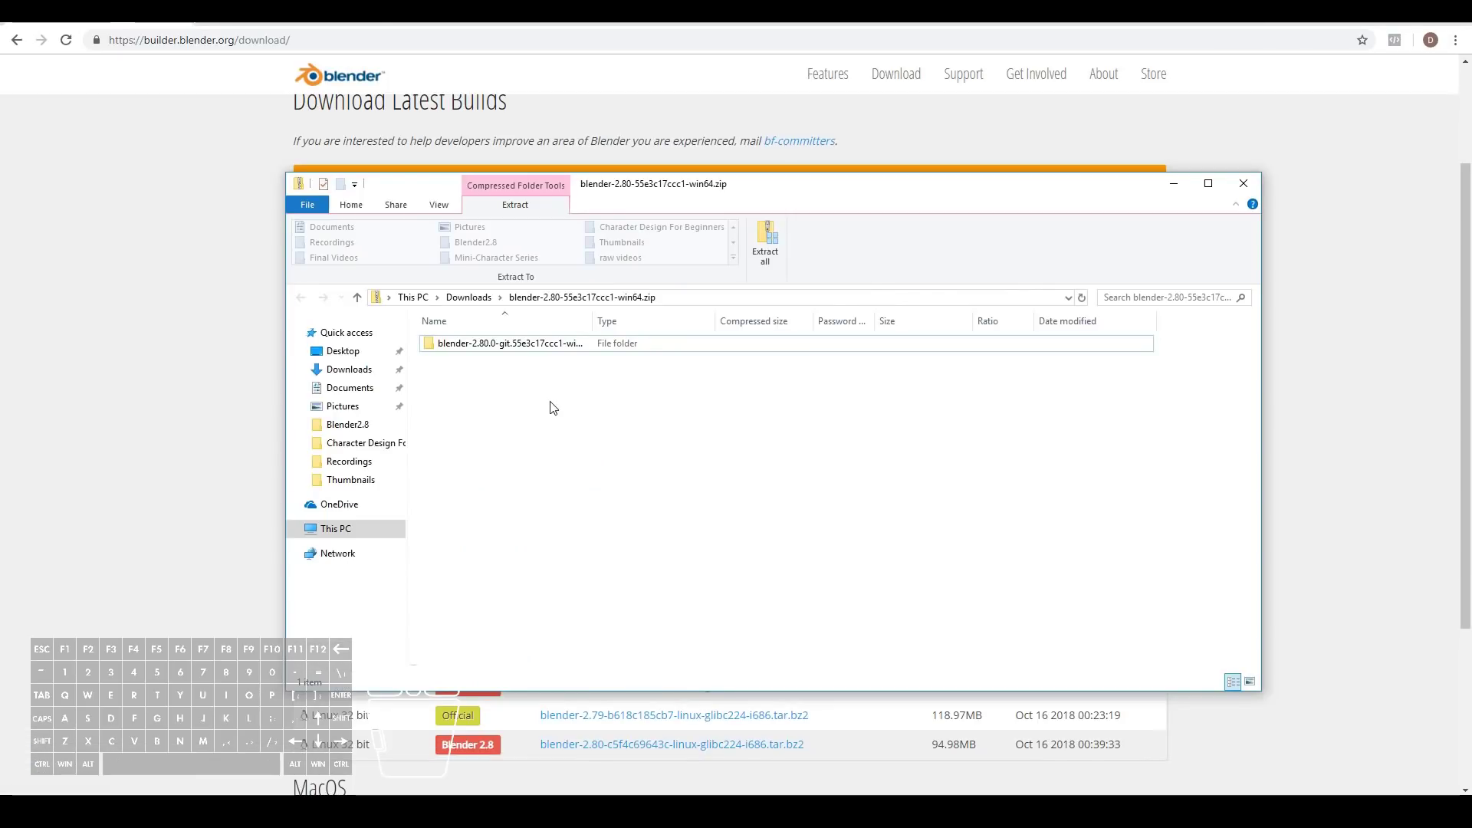
pyautogui.click(763, 249)
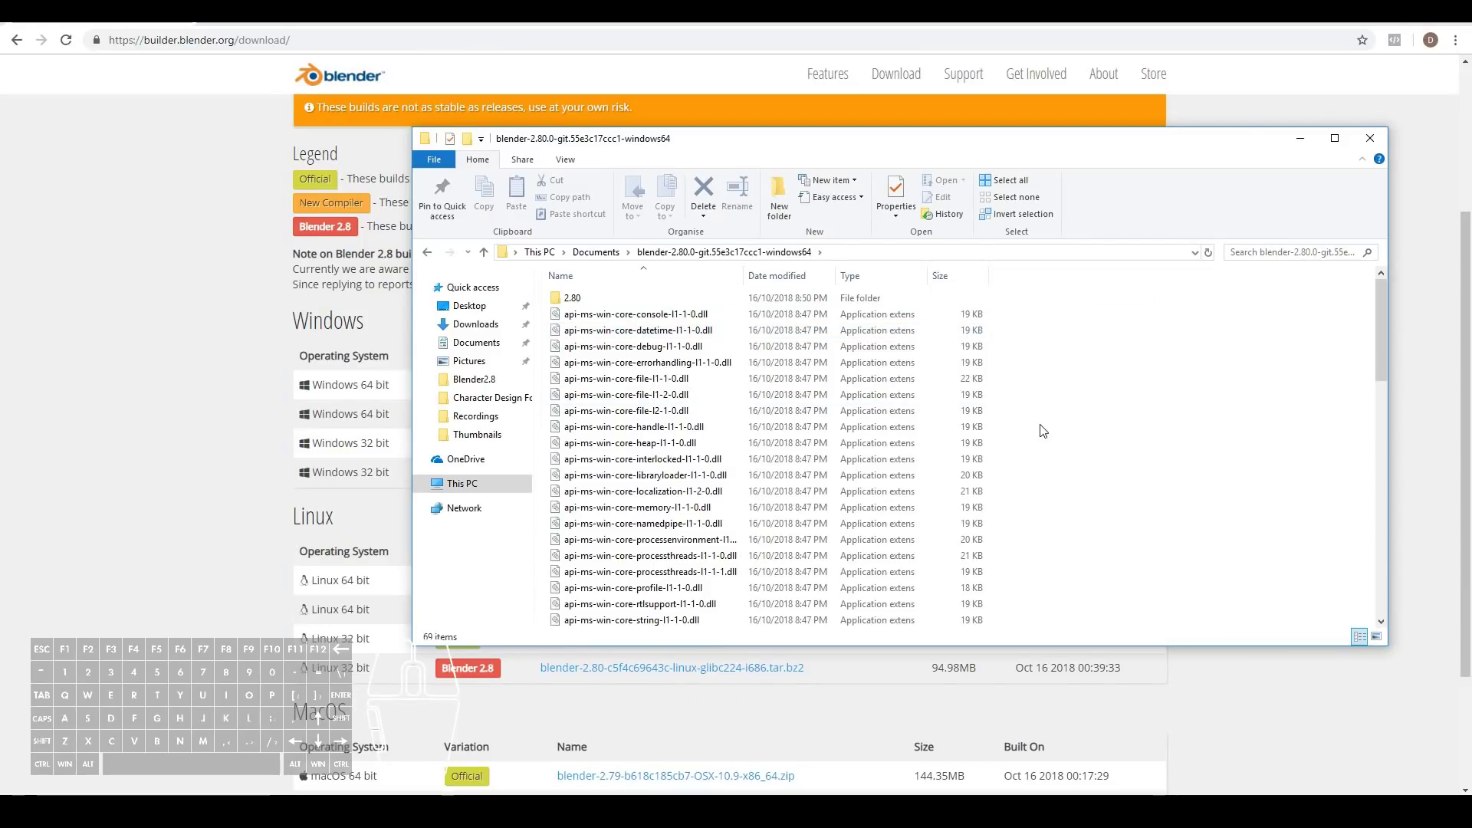
# Launch blender.exe from the extracted folder and allow the unrecognised app to run
pyautogui.scroll(-10, 663, 445)
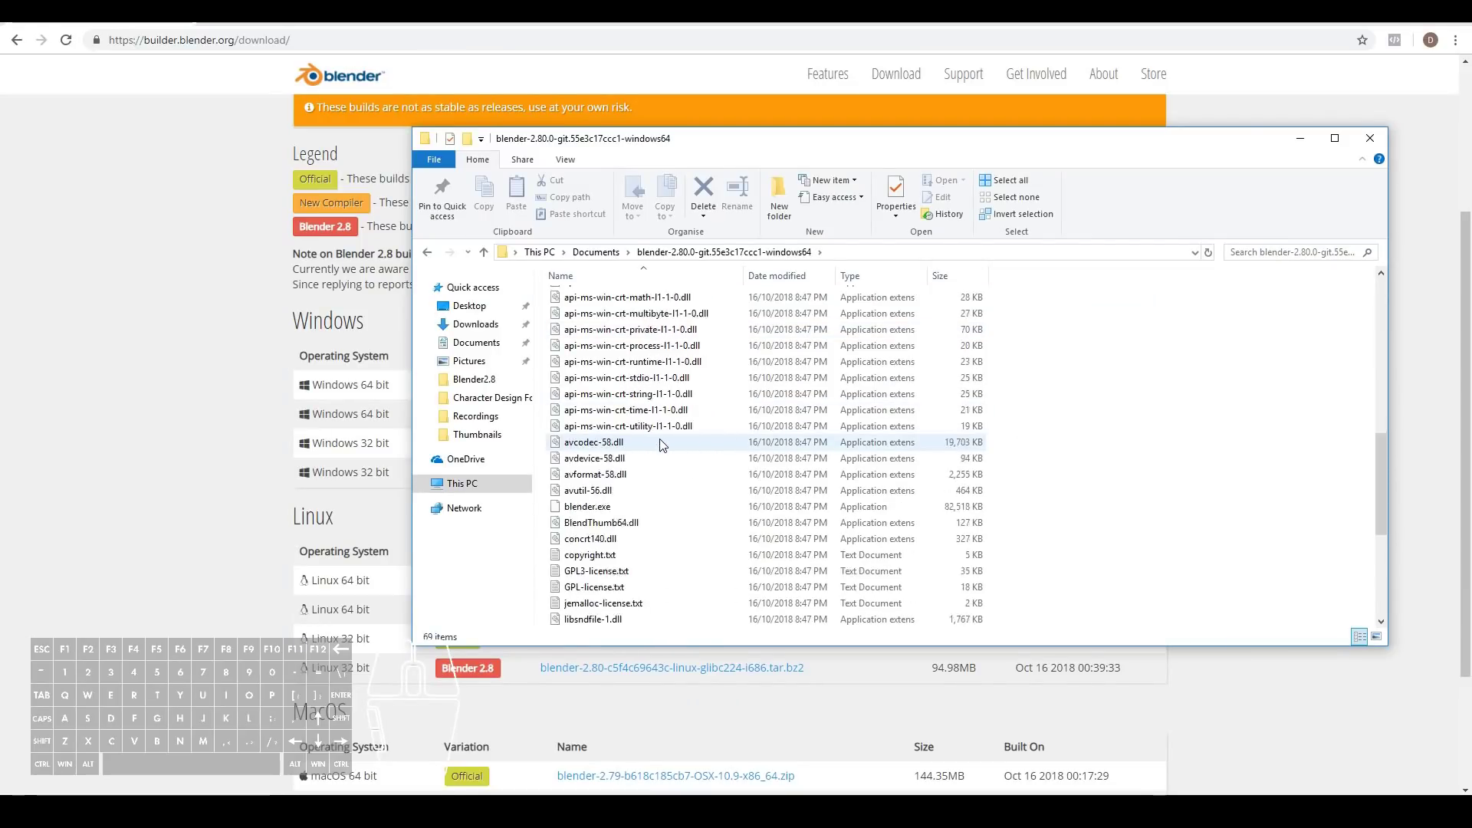
pyautogui.scroll(-1, 661, 443)
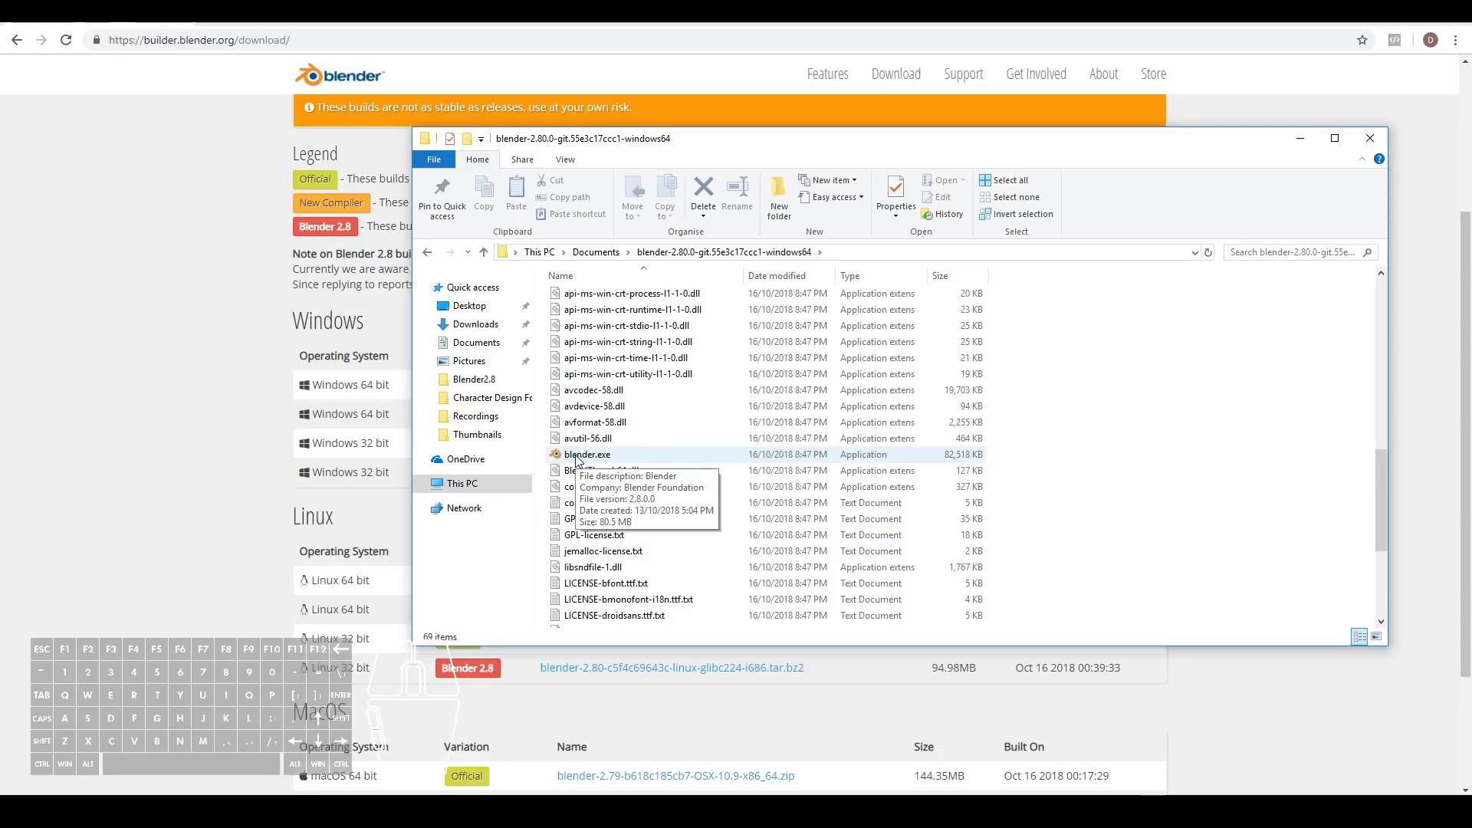
pyautogui.doubleClick(577, 456)
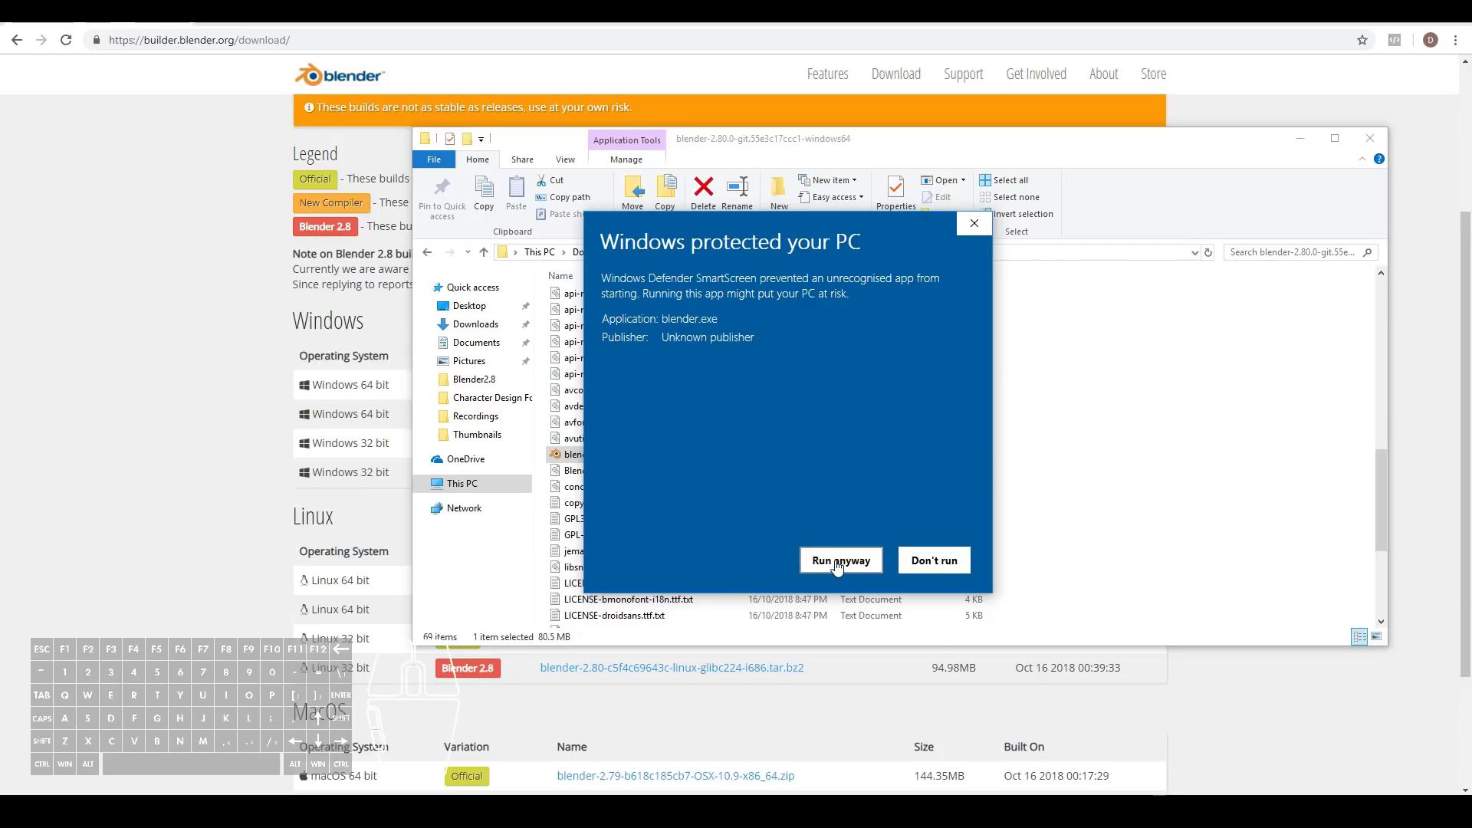
pyautogui.click(838, 562)
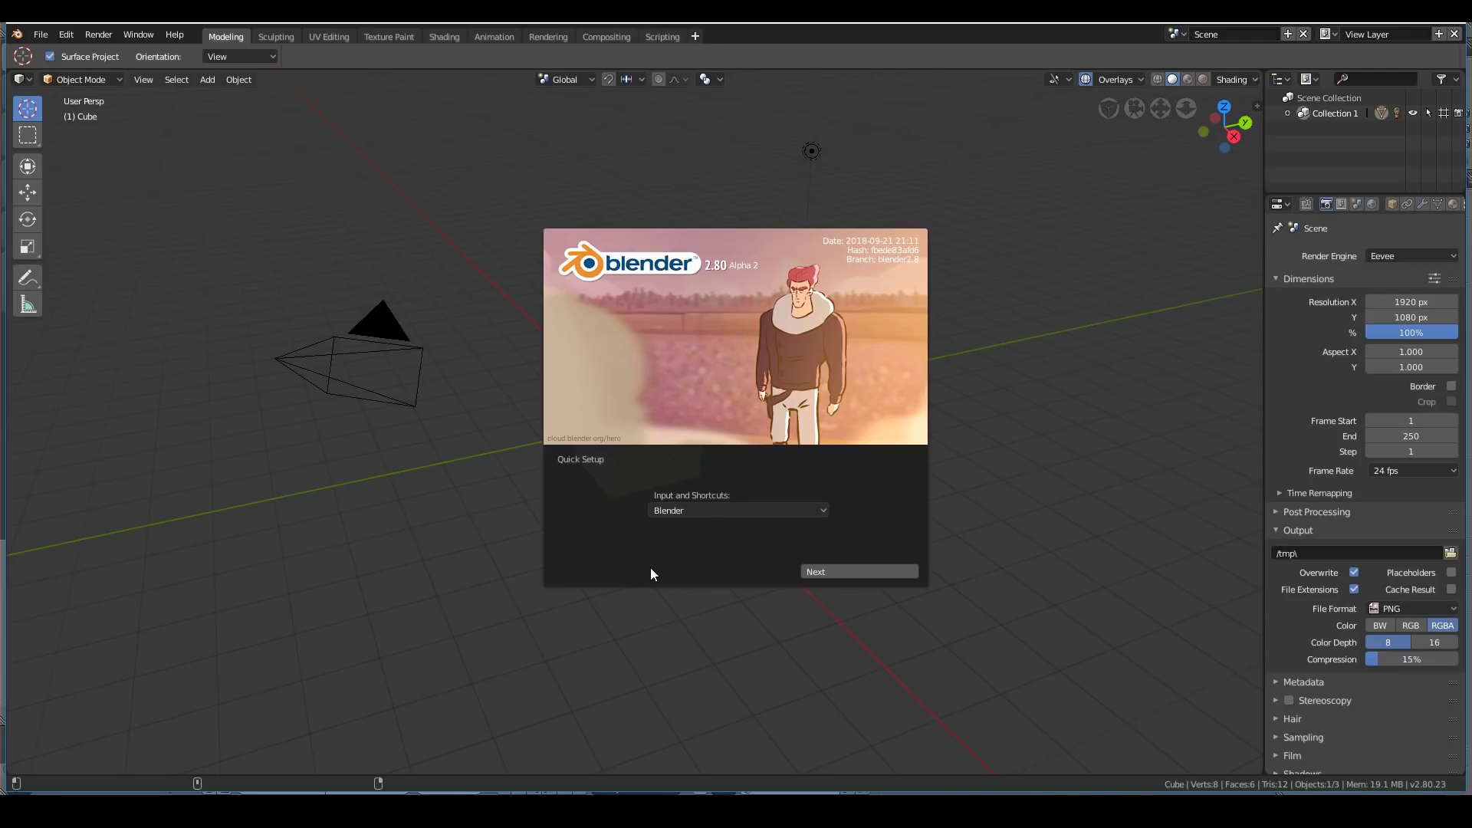
# Choose the Blender (default) input and shortcuts preset in the Quick Setup and dismiss the splash screen
pyautogui.click(681, 507)
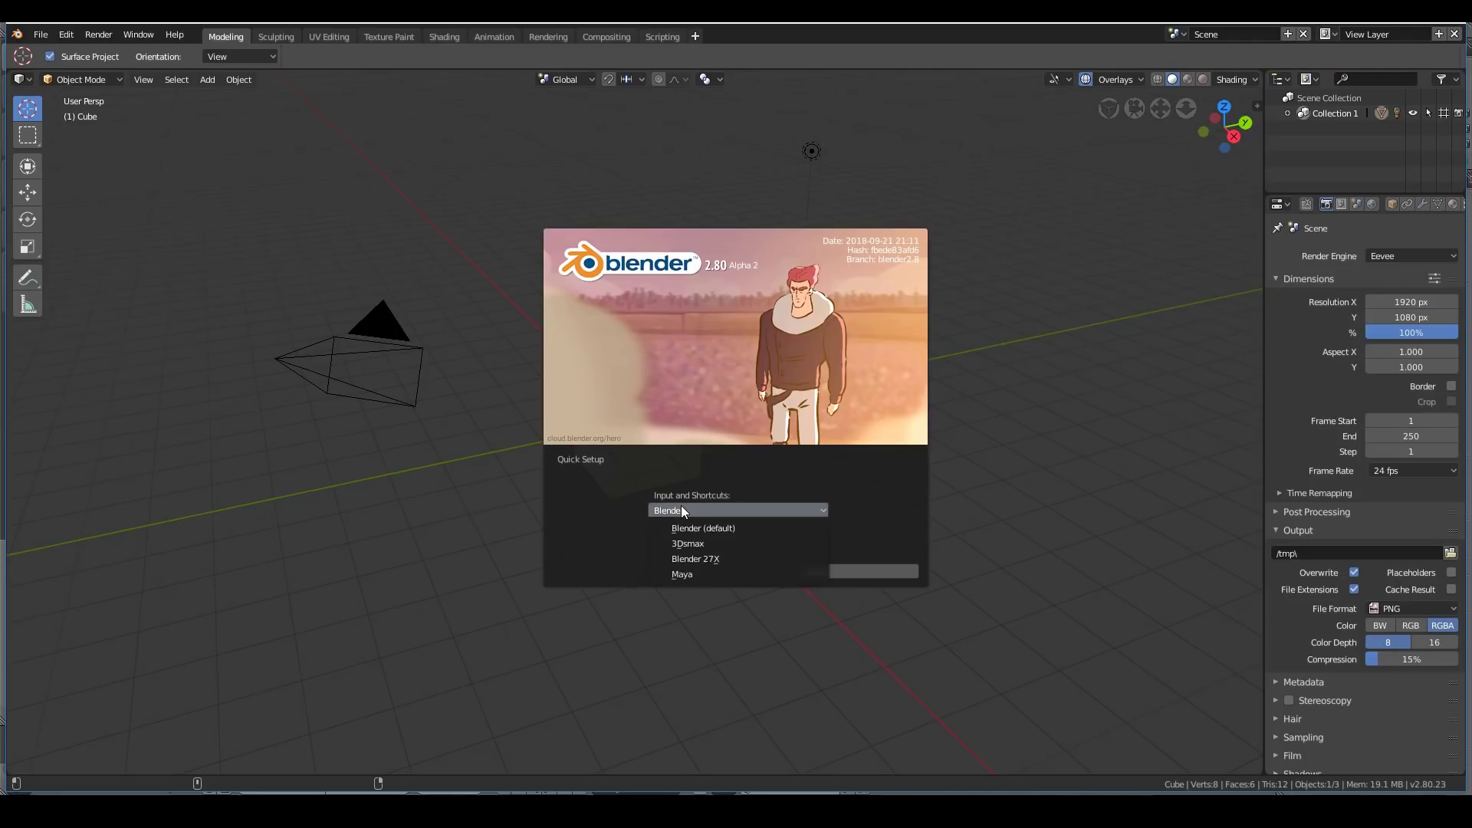
pyautogui.click(721, 528)
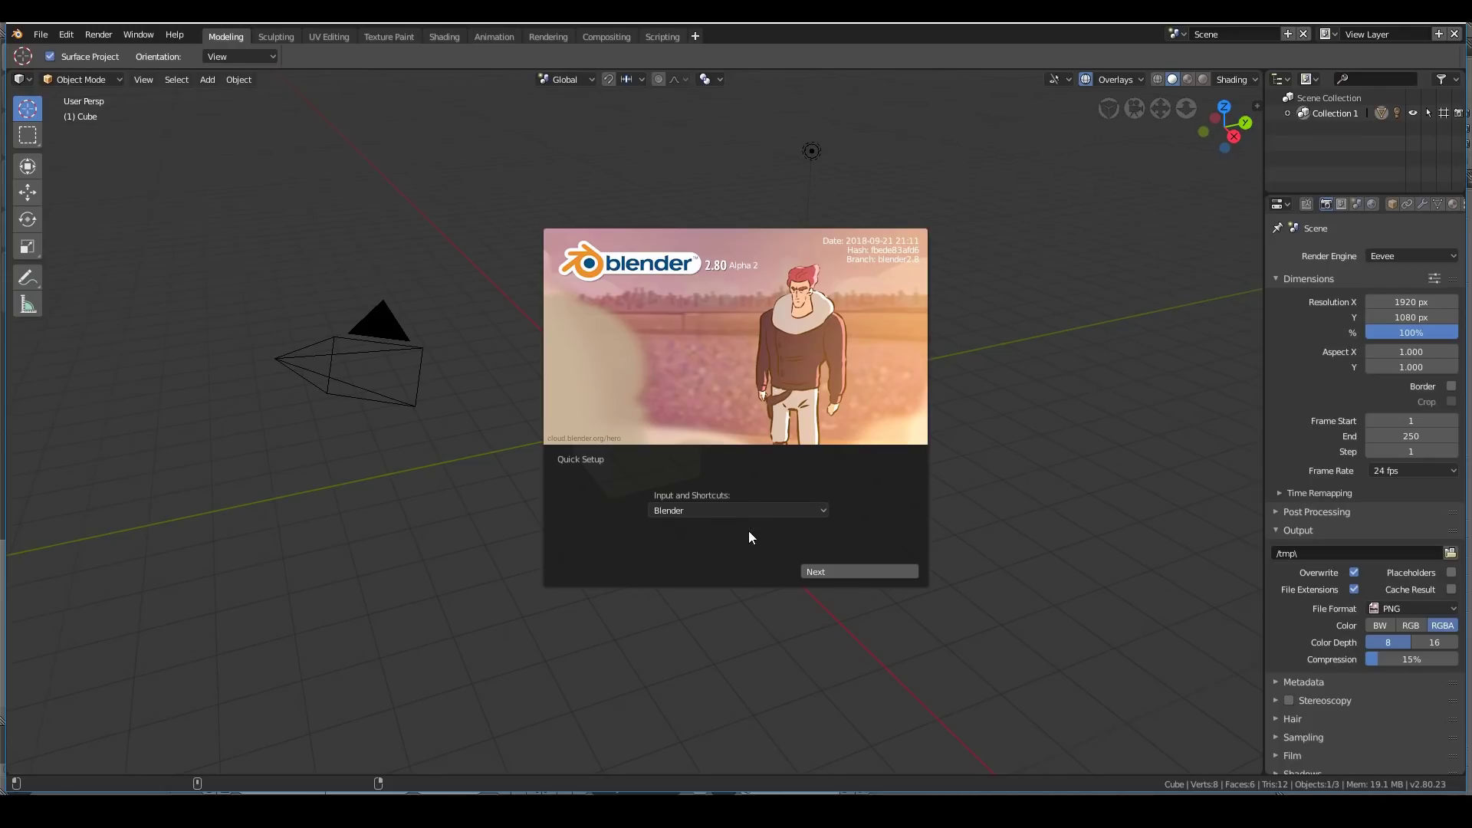
pyautogui.click(712, 619)
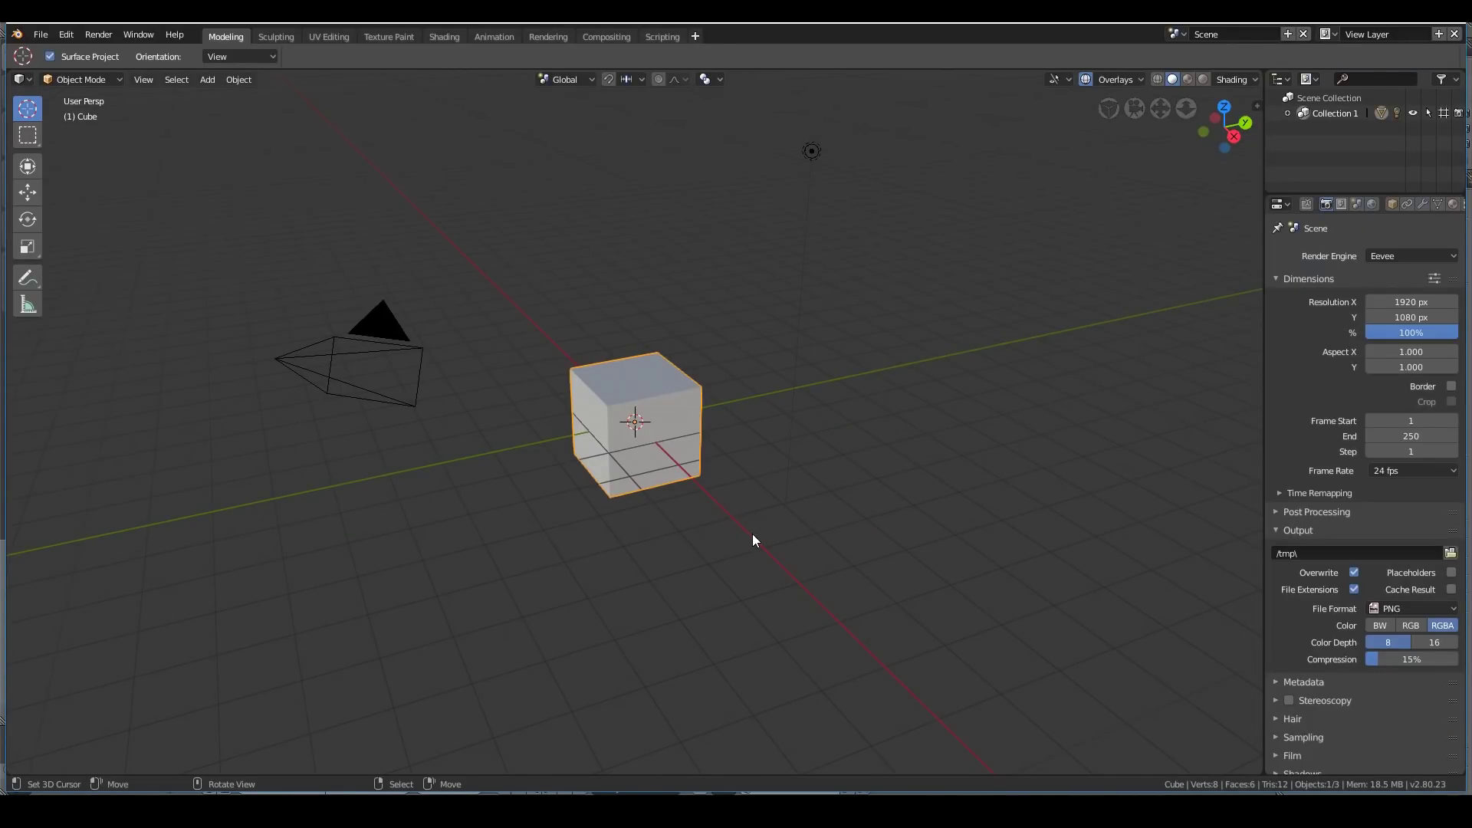
pyautogui.moveTo(752, 533); pyautogui.dragTo(1027, 390, button='middle')
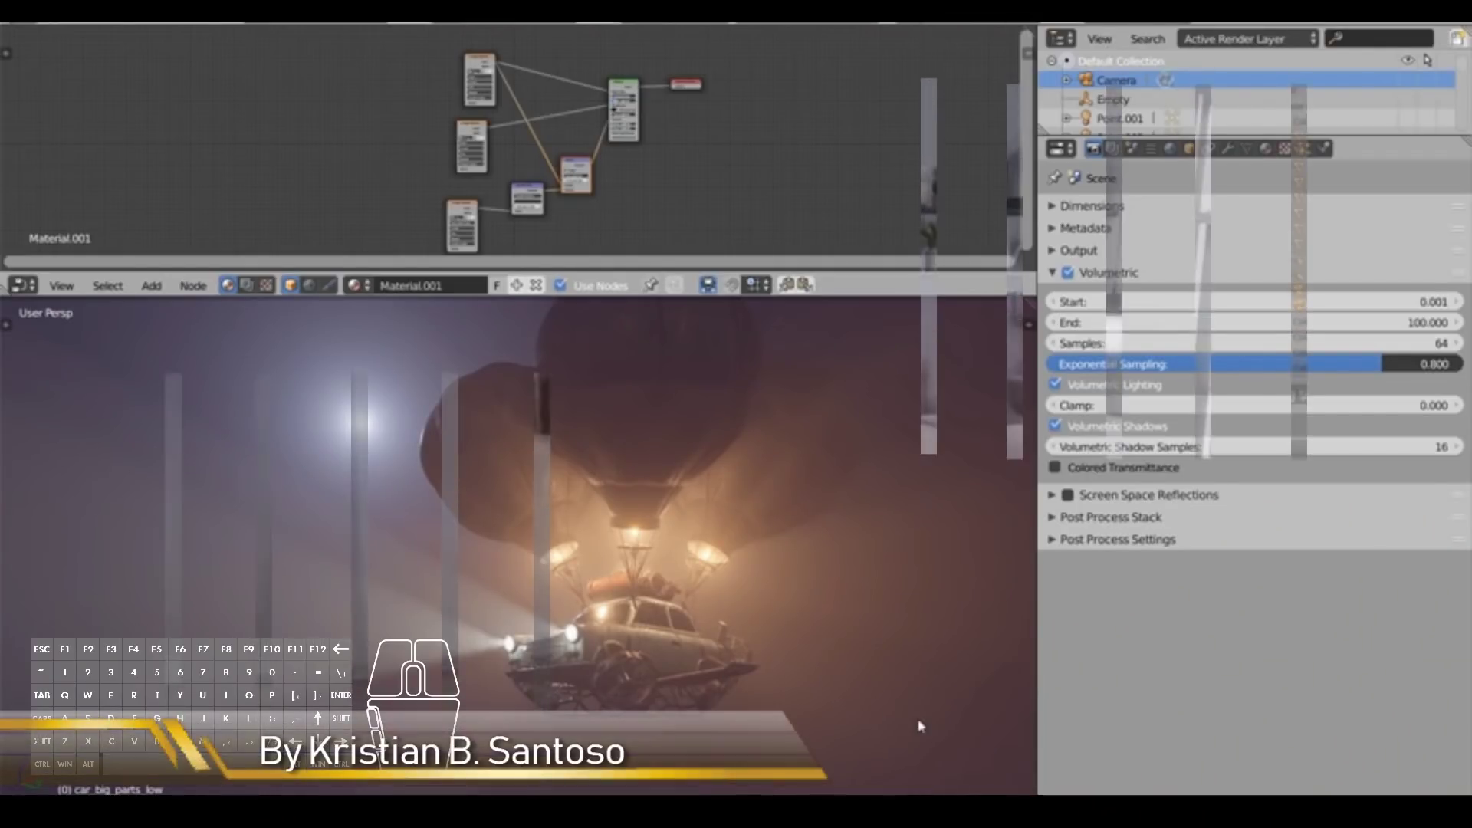
pyautogui.press('w')
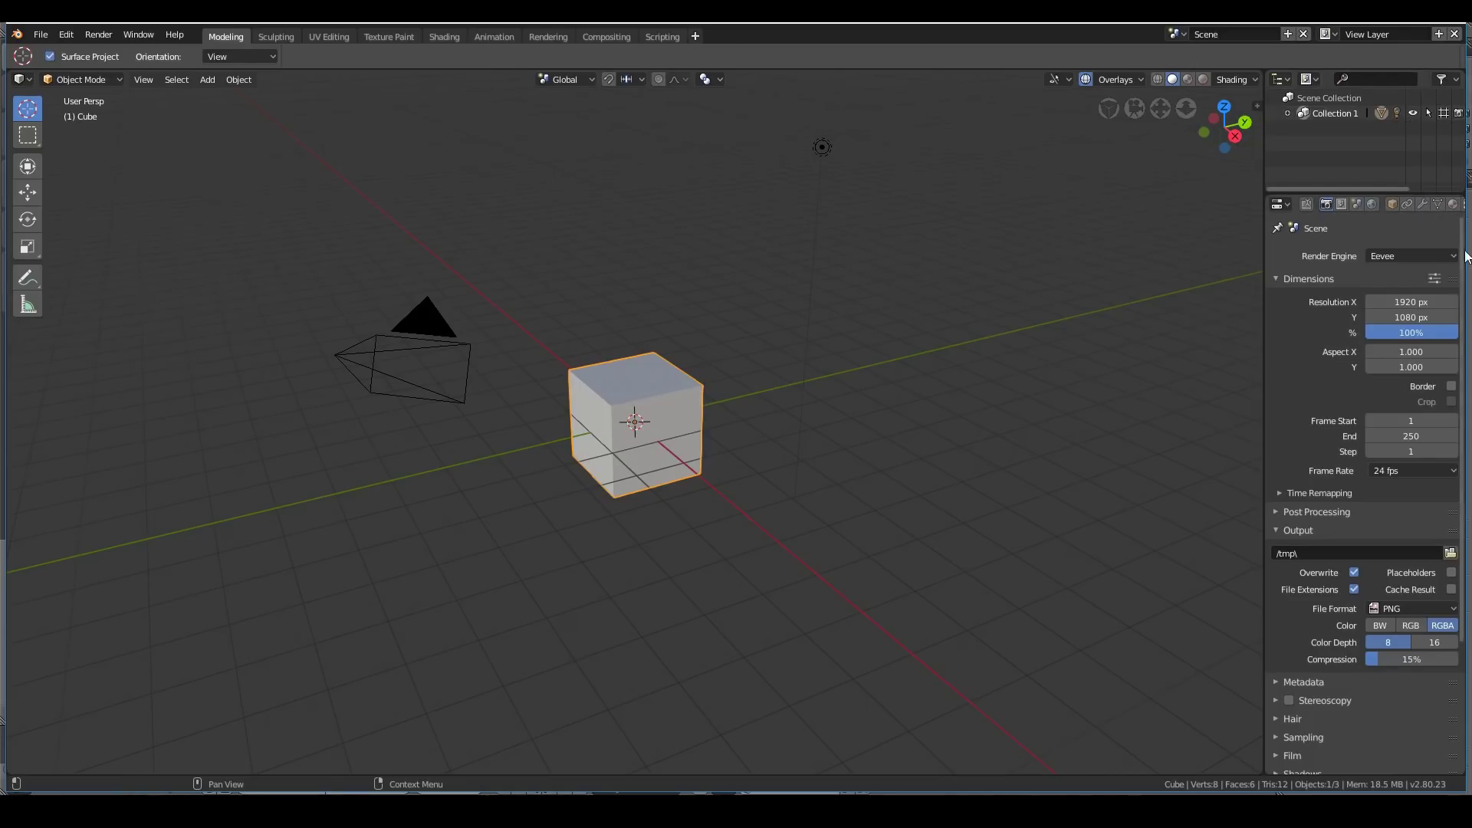
# Change the main area's editor type to Video Sequencer and Timeline, and return it to 3D View
pyautogui.click(27, 80)
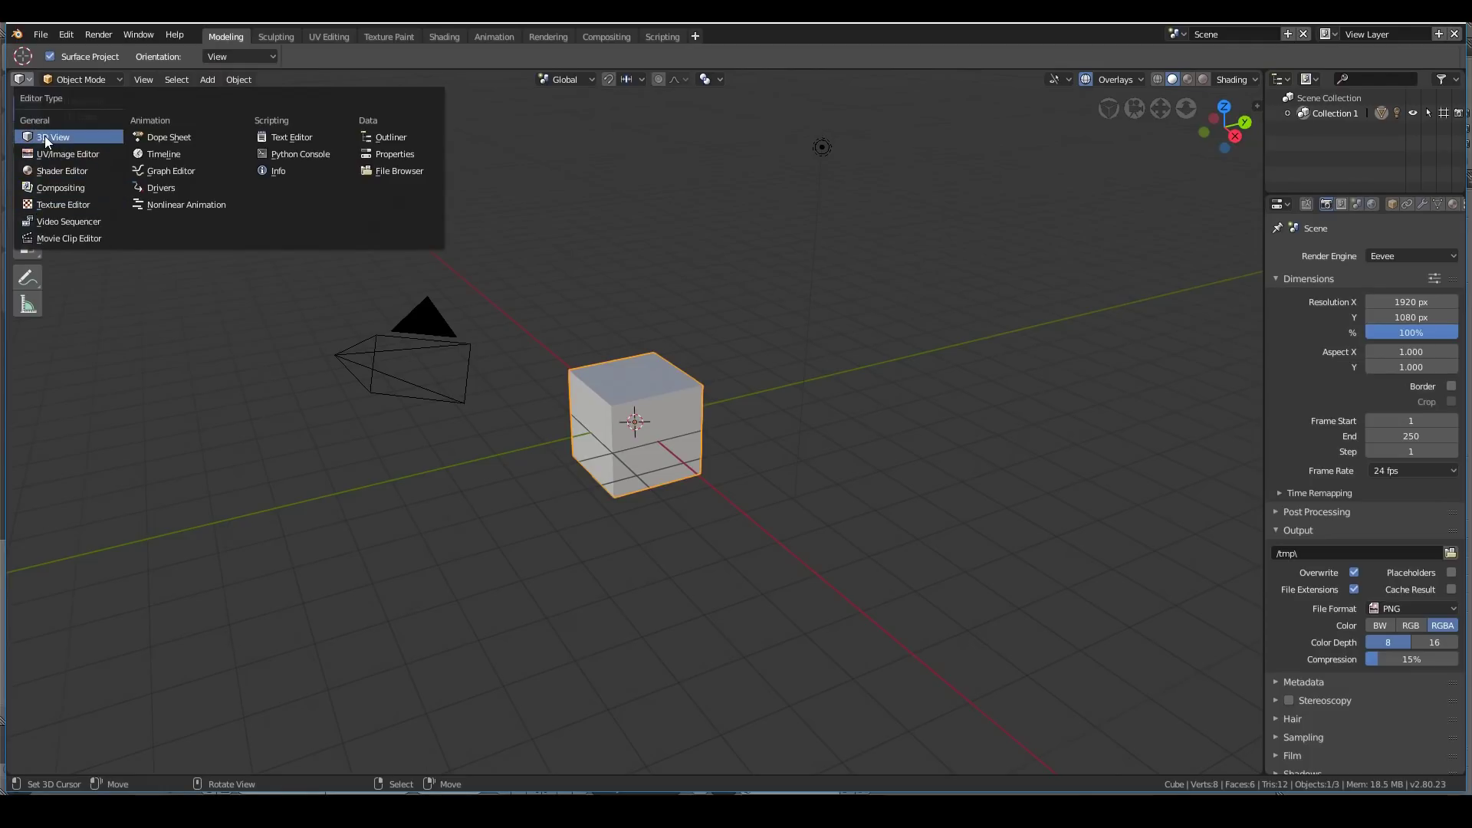
pyautogui.click(37, 220)
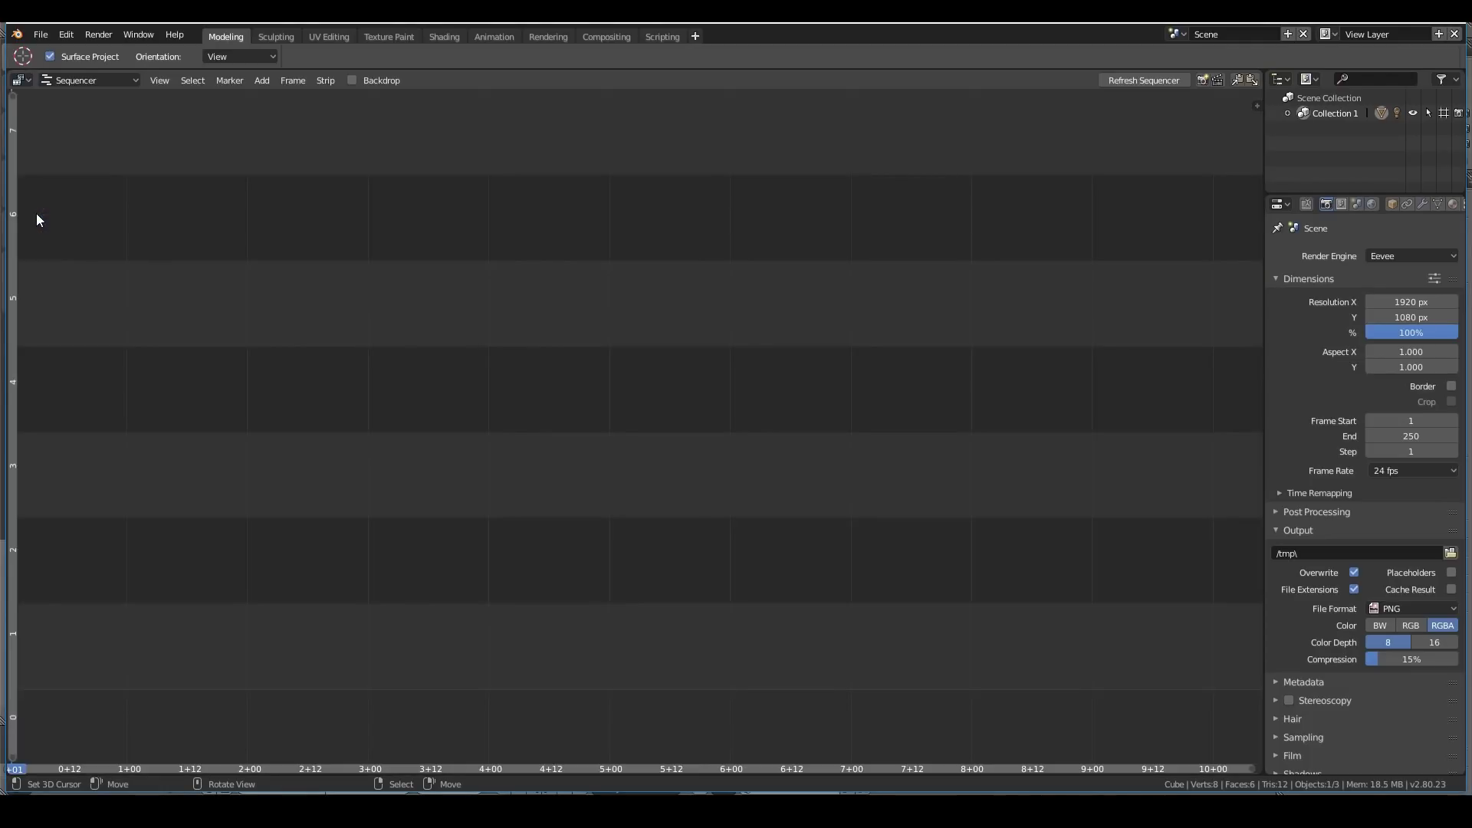
pyautogui.click(23, 80)
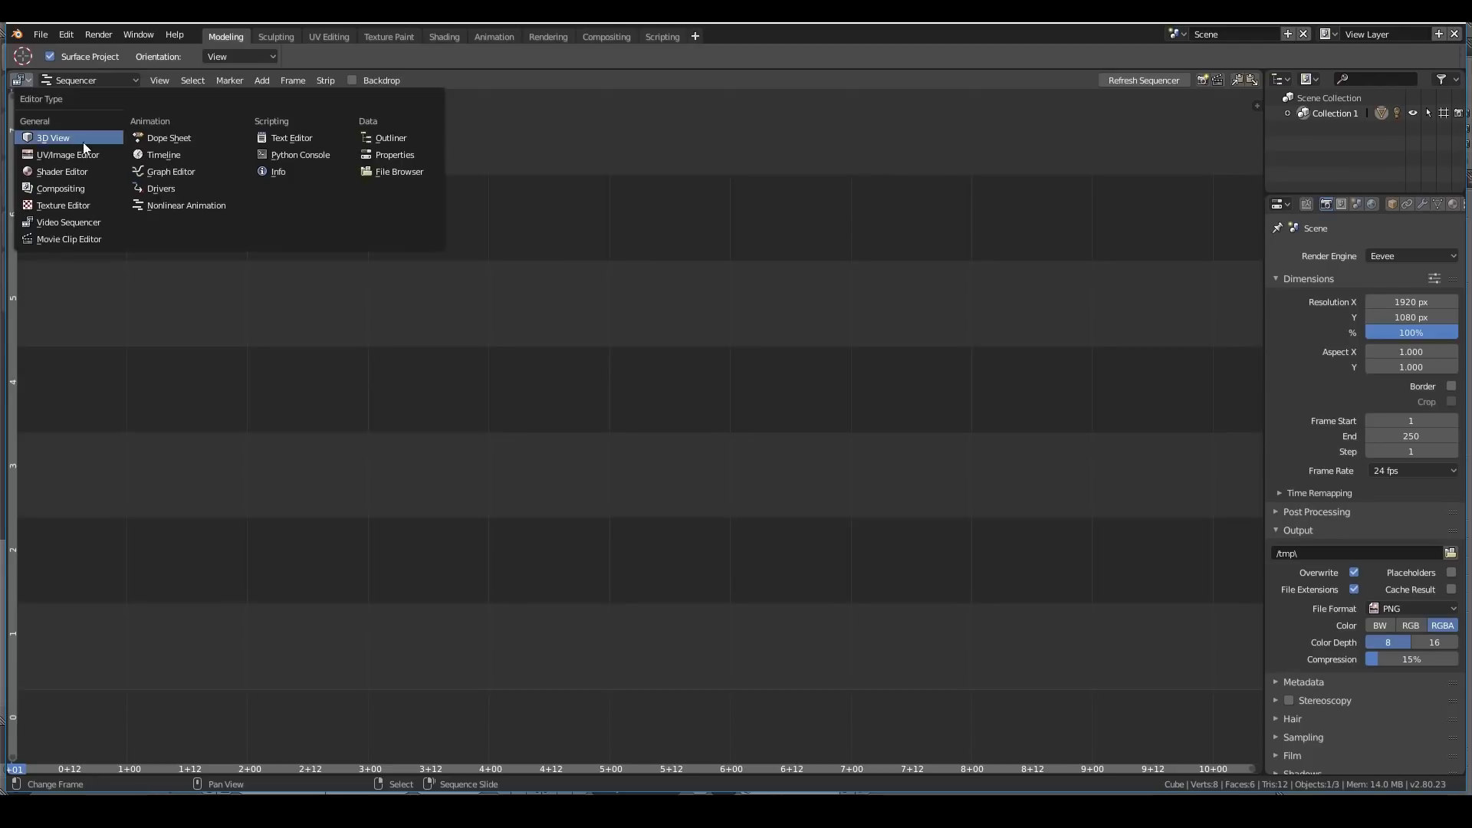
pyautogui.click(170, 156)
pyautogui.click(23, 80)
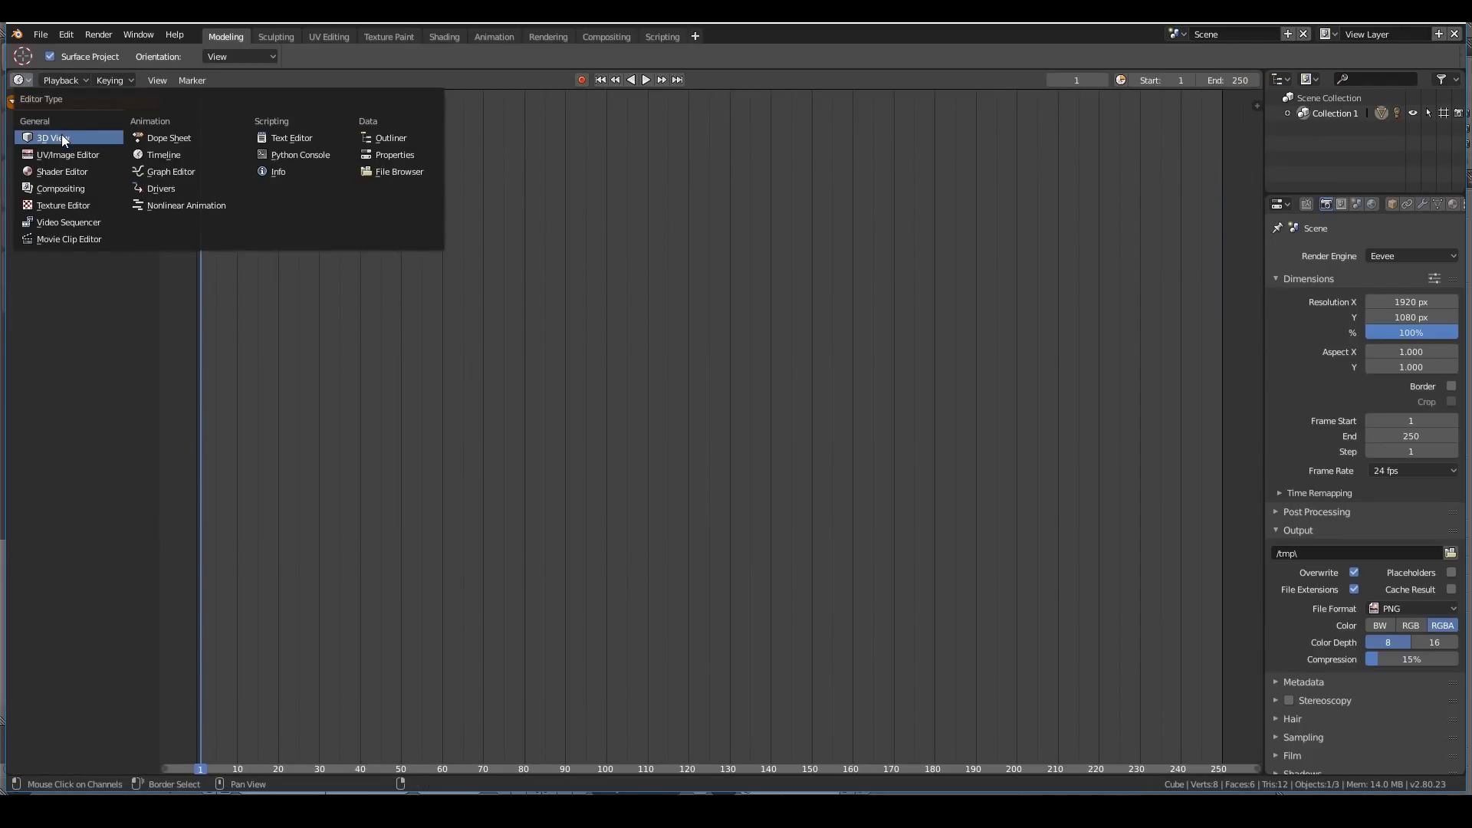
pyautogui.click(61, 135)
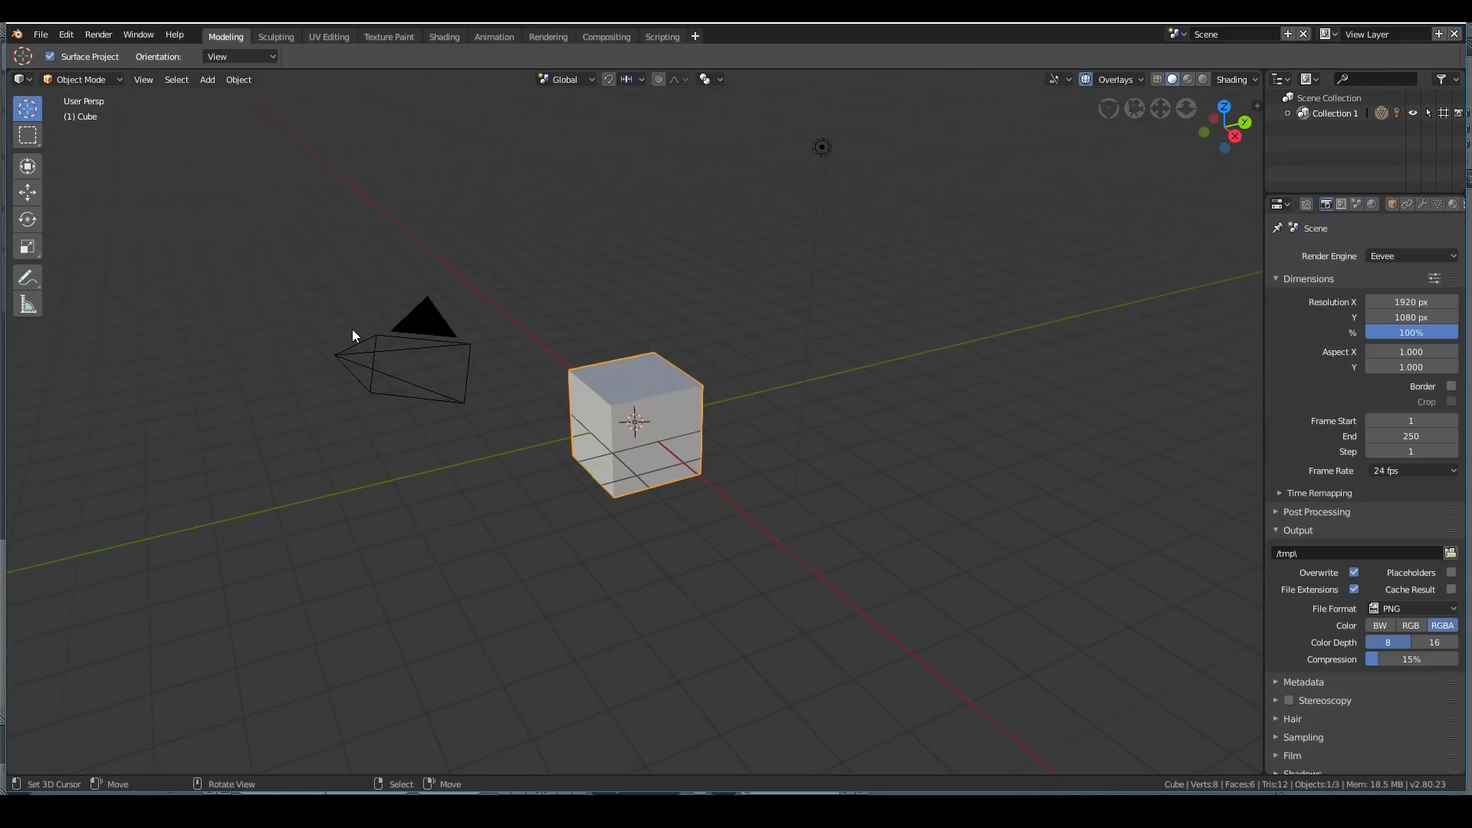
pyautogui.click(23, 80)
pyautogui.click(47, 137)
pyautogui.click(1279, 204)
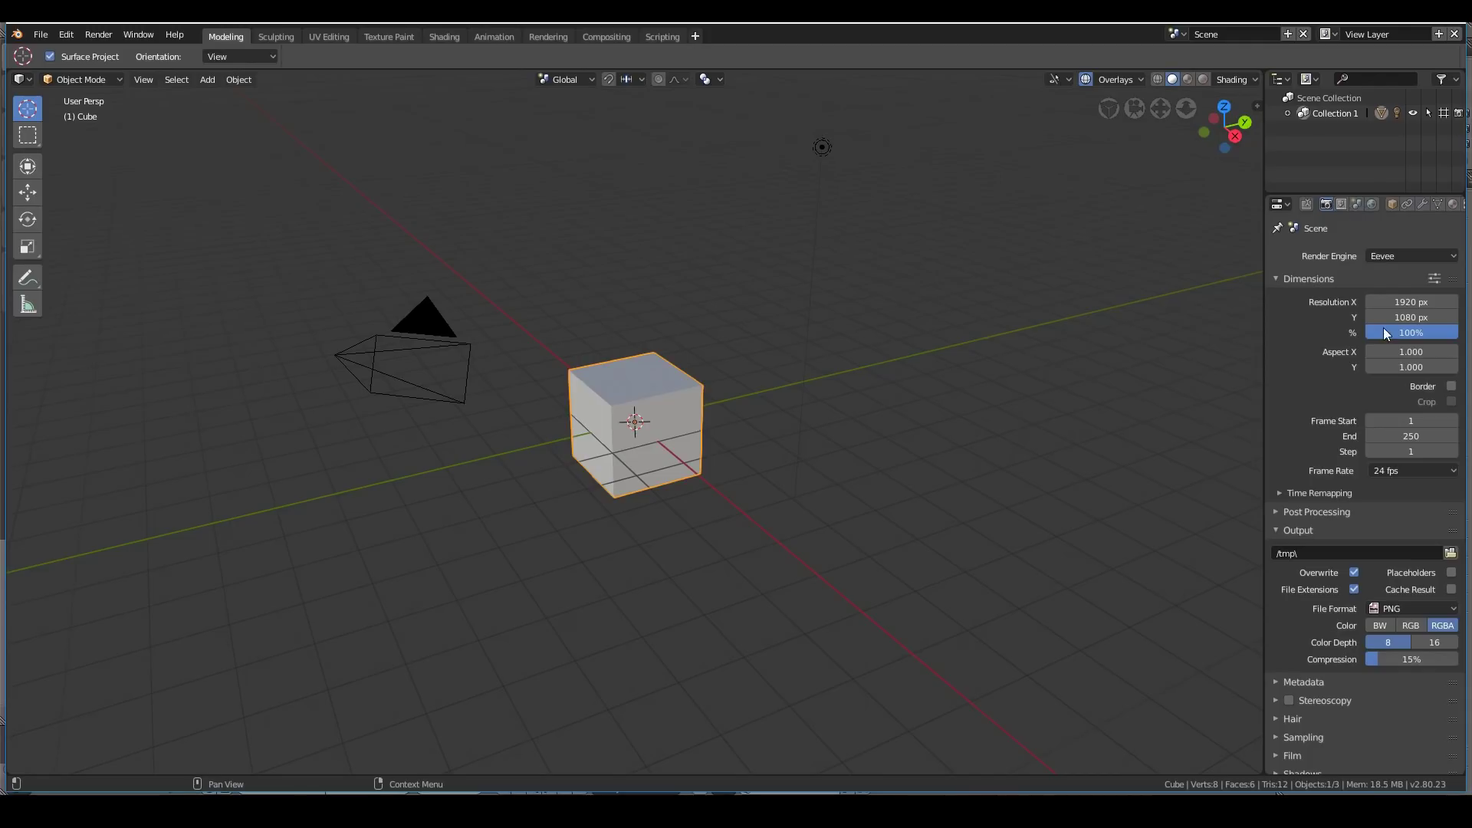
pyautogui.click(1355, 204)
pyautogui.click(1329, 205)
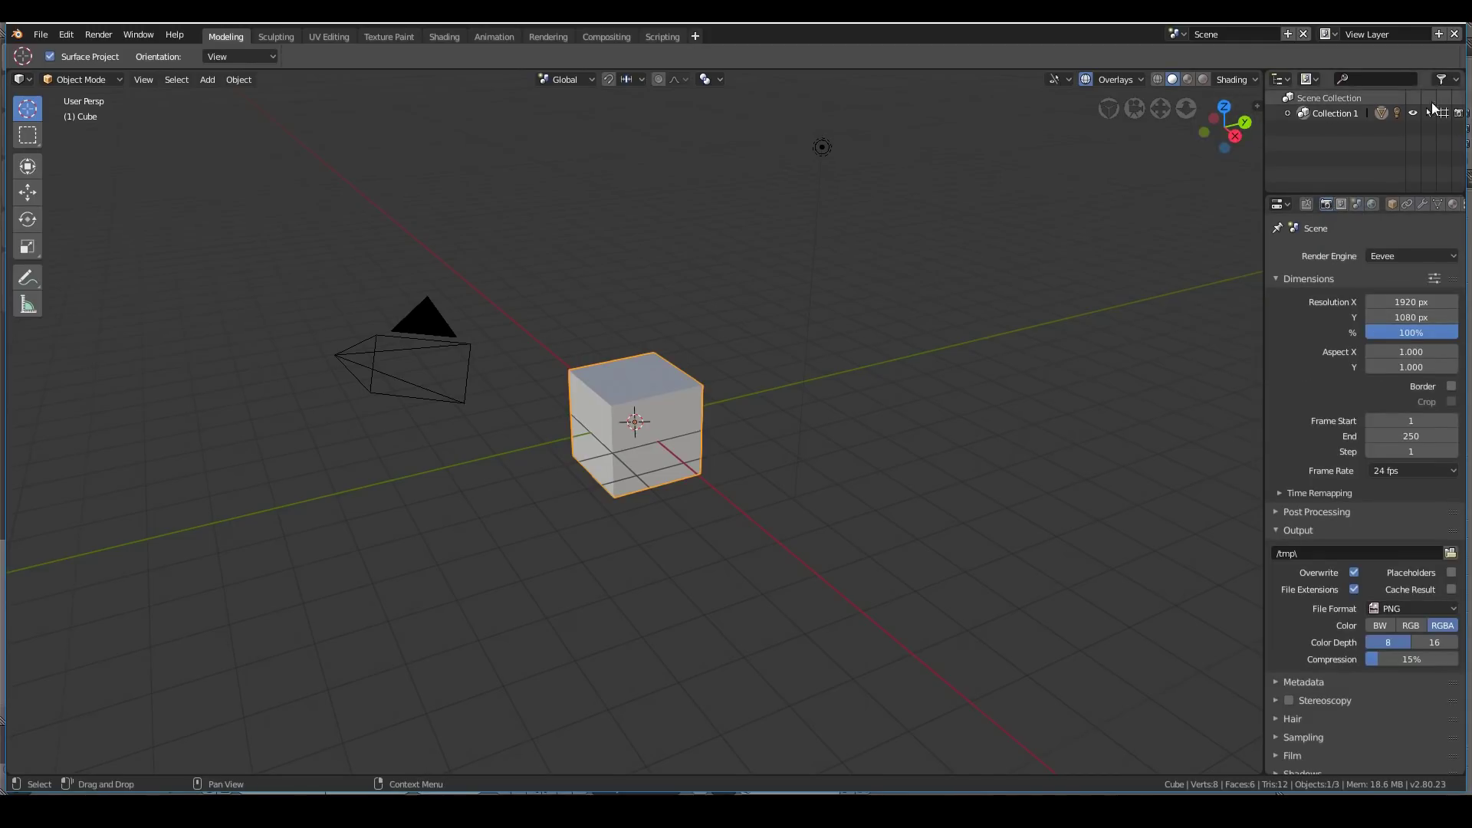
pyautogui.click(1280, 79)
pyautogui.click(1234, 137)
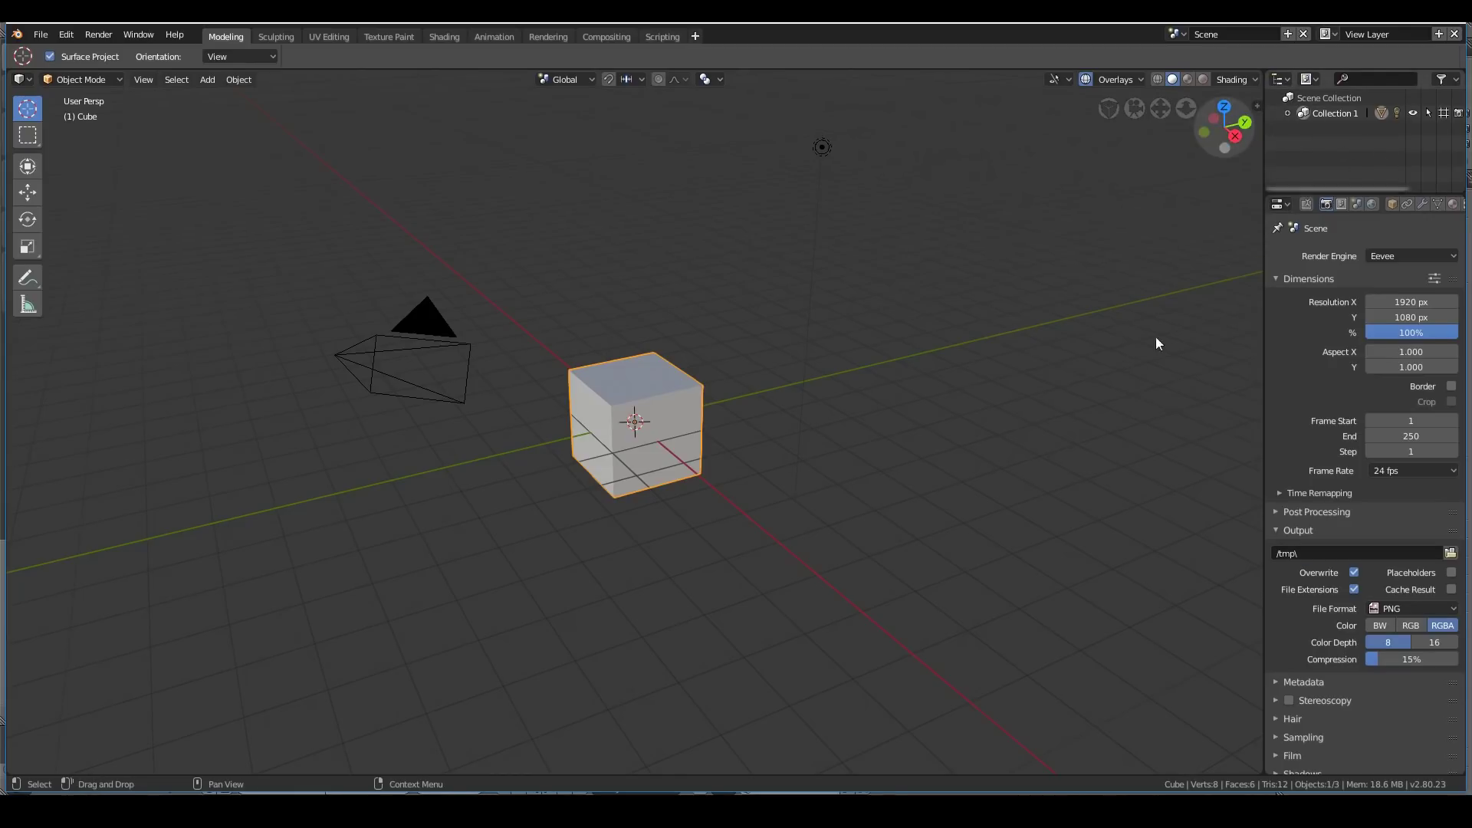
pyautogui.hotkey('ctrl', 'z')
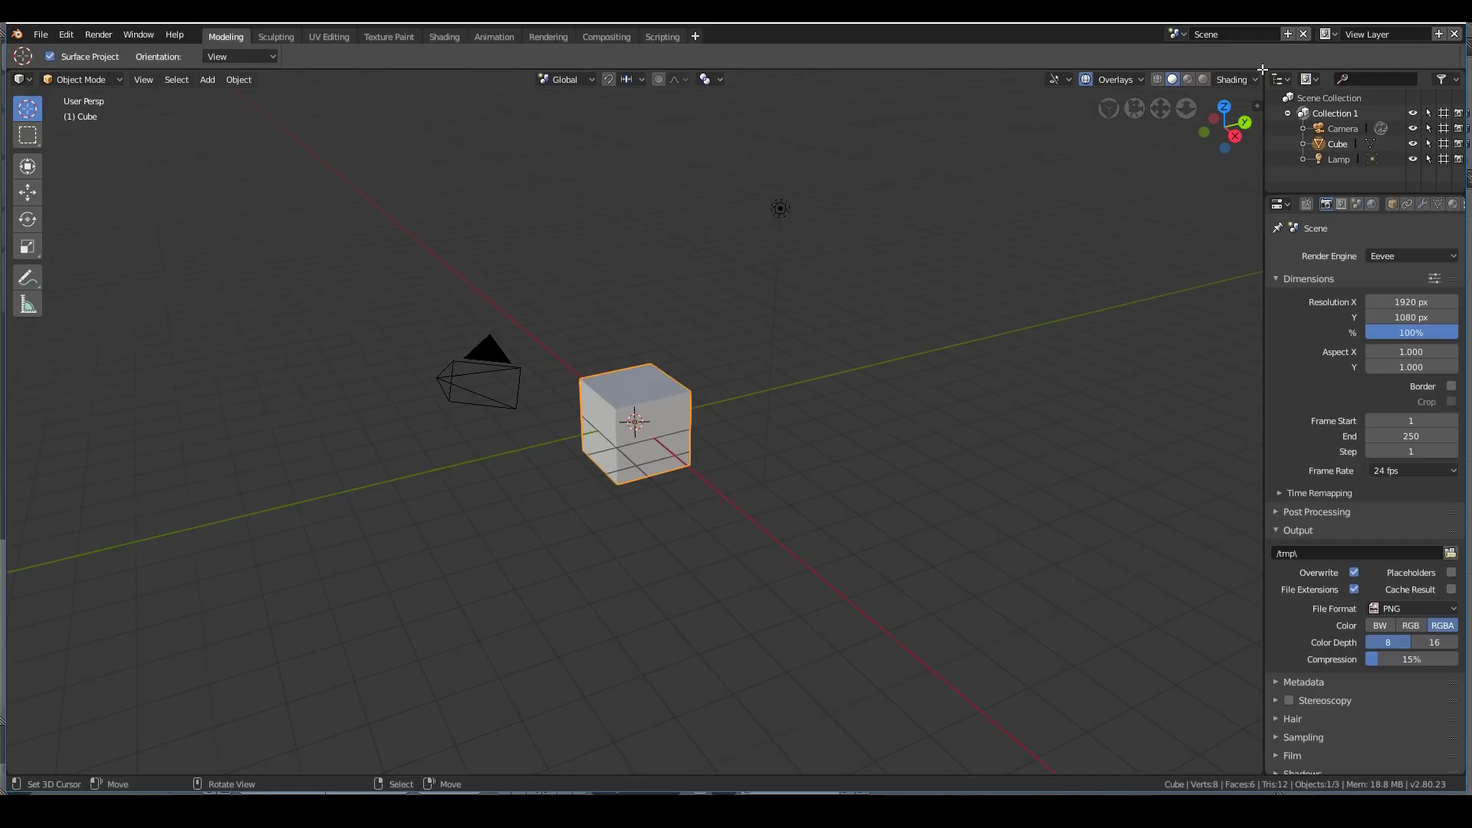
# Split the 3D viewport into three areas showing Front orthographic, Right orthographic and perspective views of the cube
pyautogui.moveTo(1261, 69); pyautogui.dragTo(781, 130)
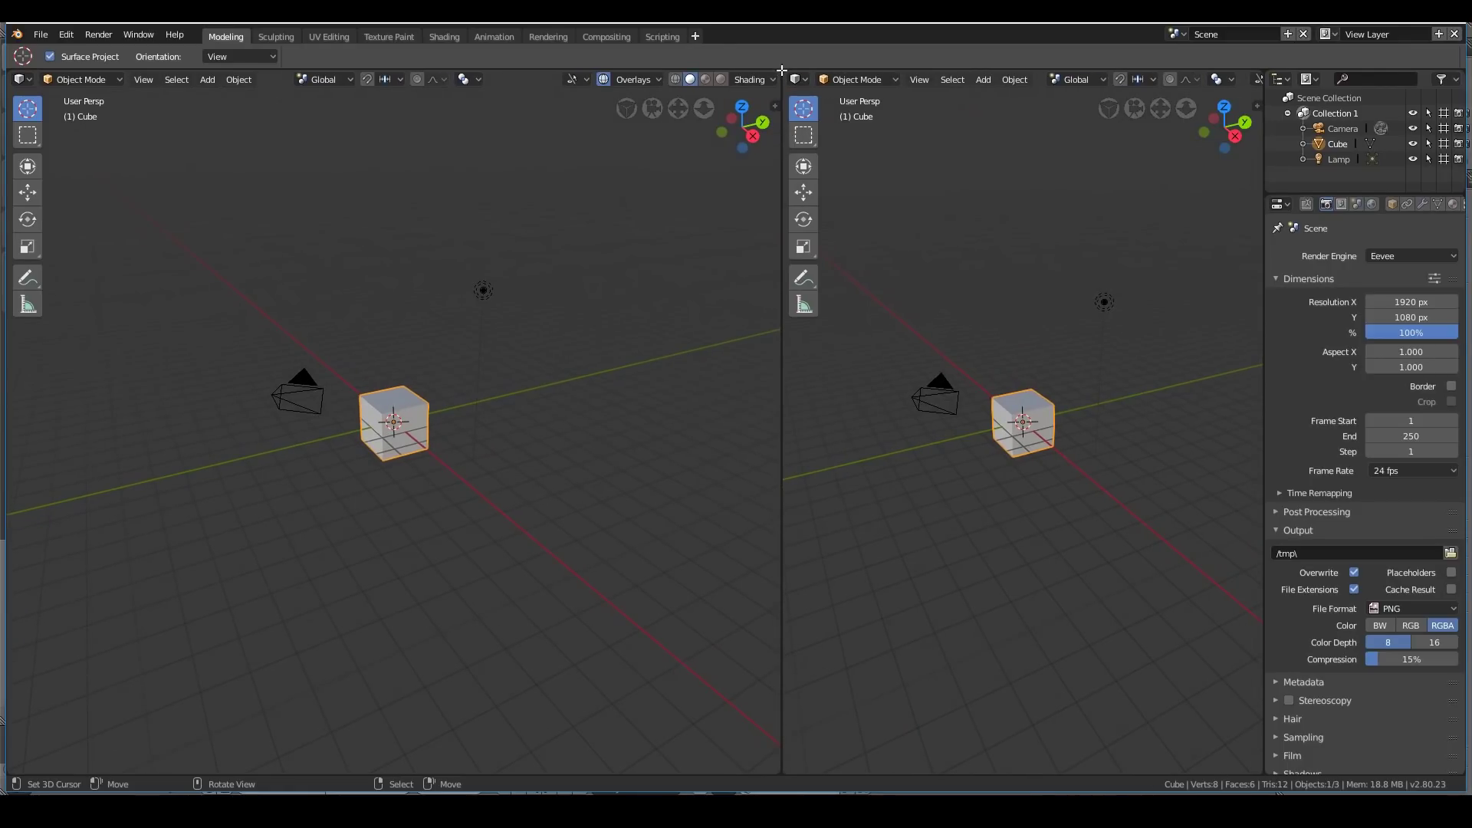
pyautogui.moveTo(781, 71); pyautogui.dragTo(776, 438)
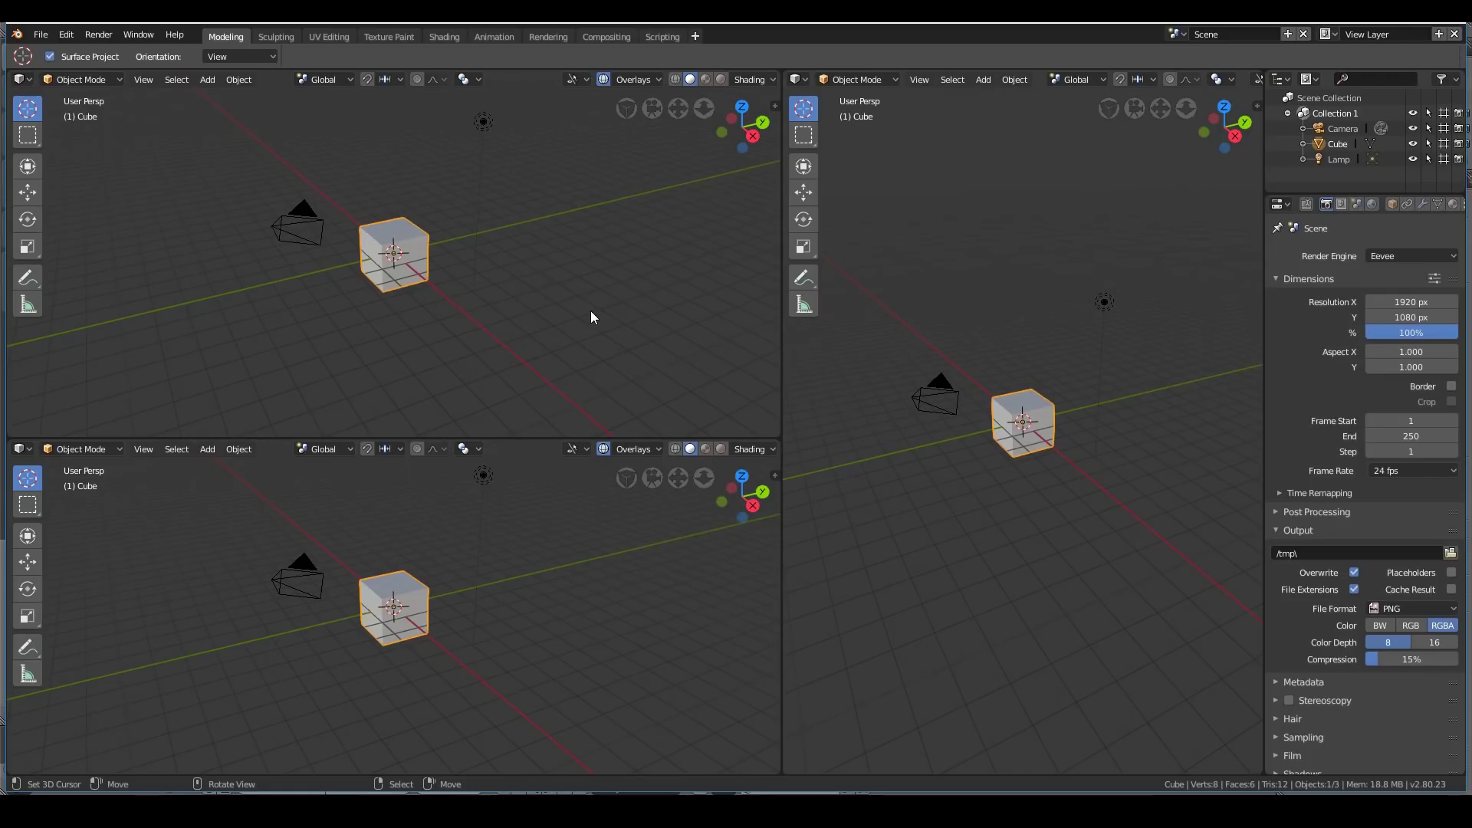
pyautogui.press('KP_1')
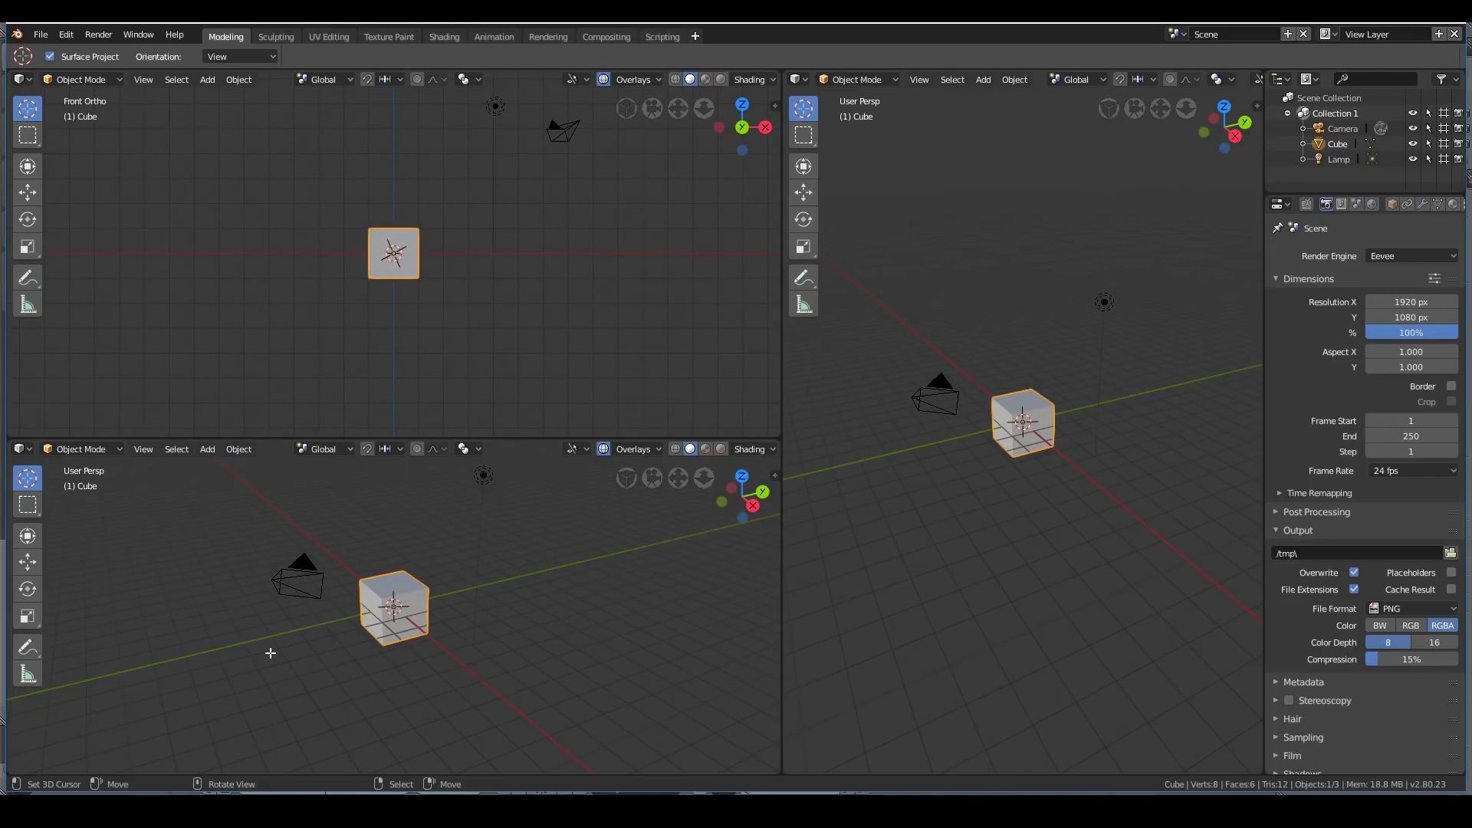
pyautogui.press('KP_3')
pyautogui.moveTo(961, 550); pyautogui.dragTo(965, 546, button='middle')
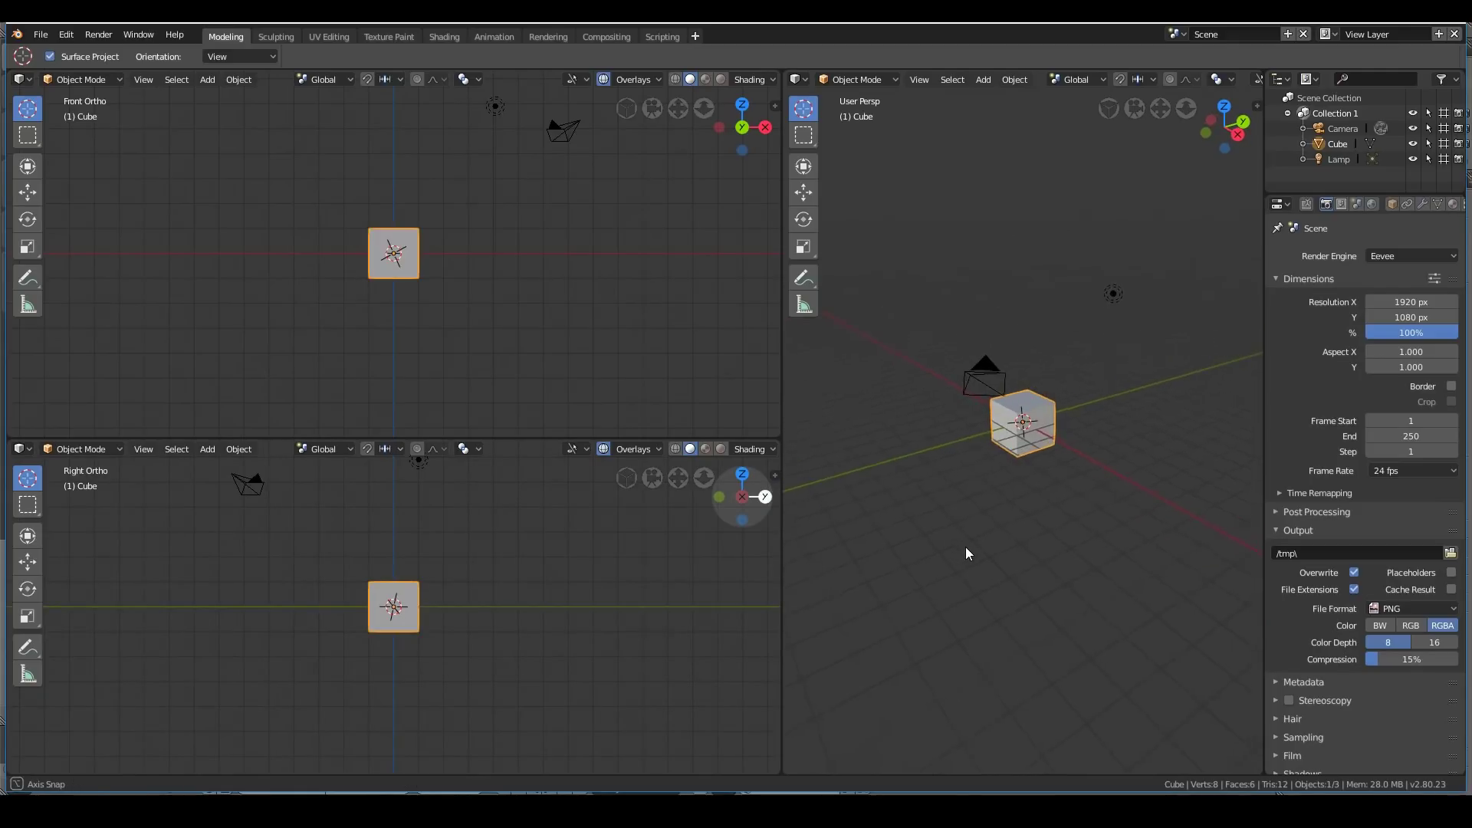
pyautogui.scroll(4, 964, 546)
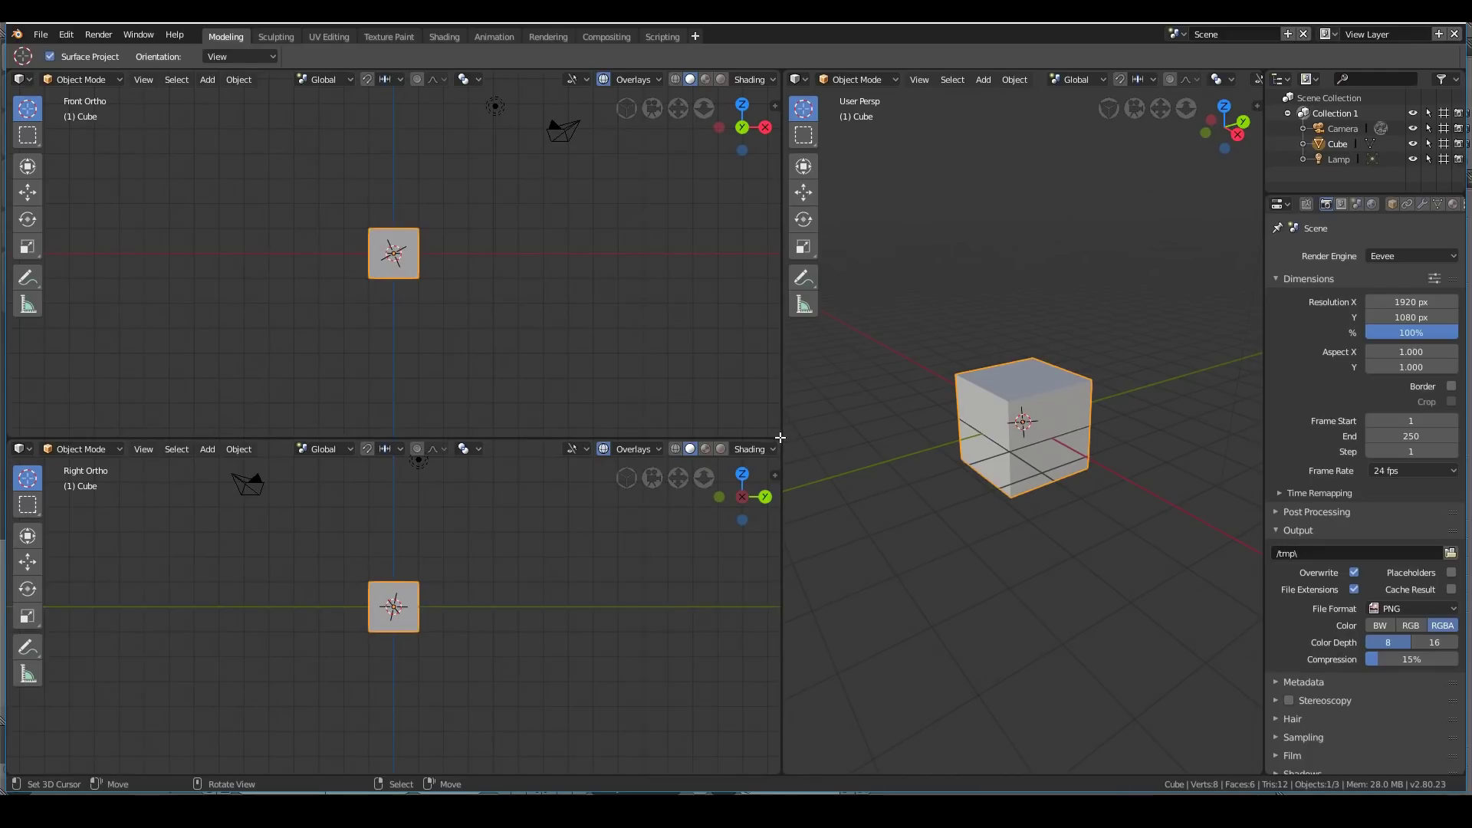
# Split the Front view area once more and join all the split viewports back into a single 3D view
pyautogui.moveTo(780, 438); pyautogui.dragTo(756, 306)
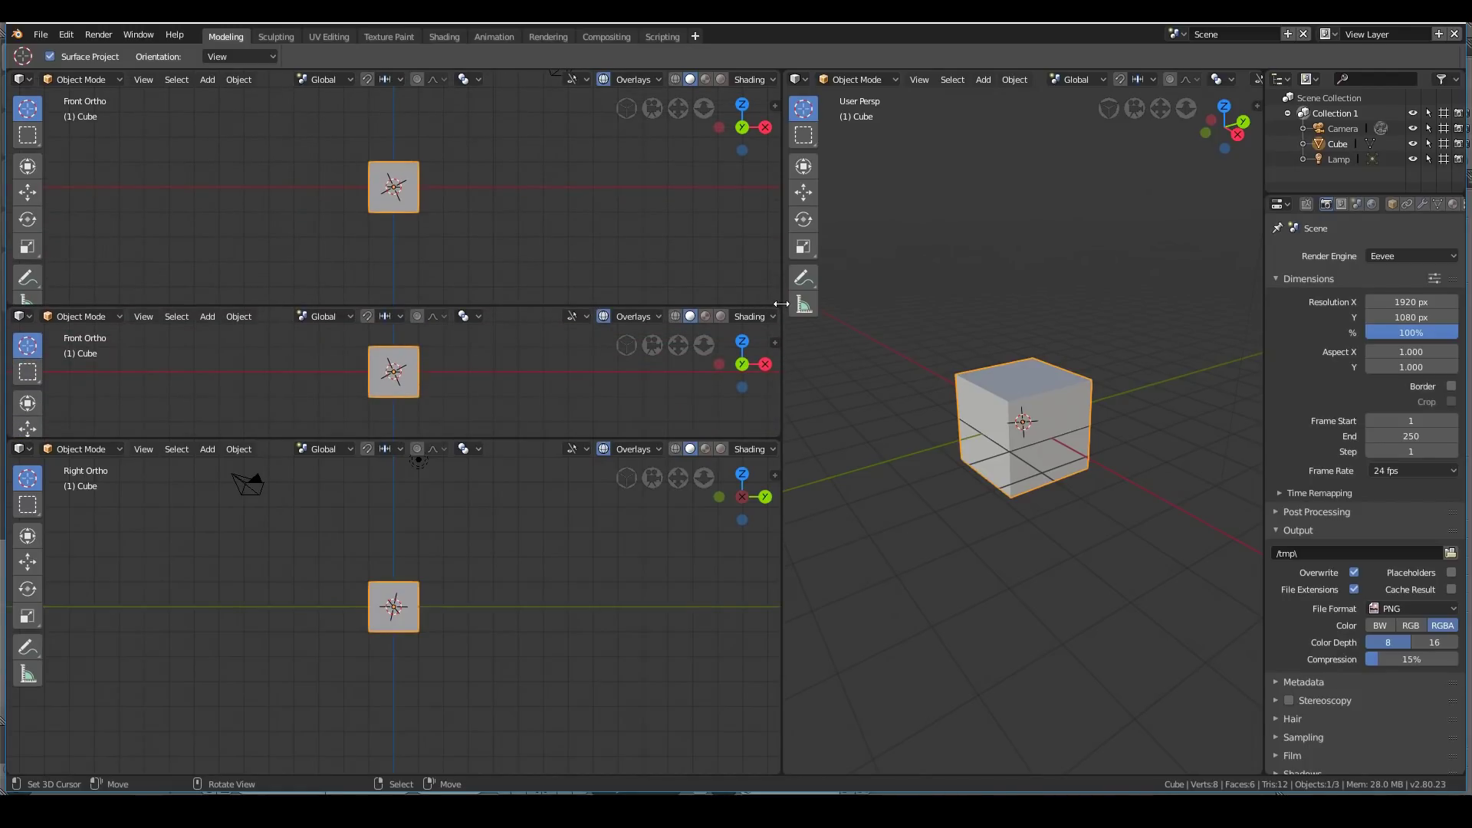
pyautogui.moveTo(778, 305); pyautogui.dragTo(680, 375)
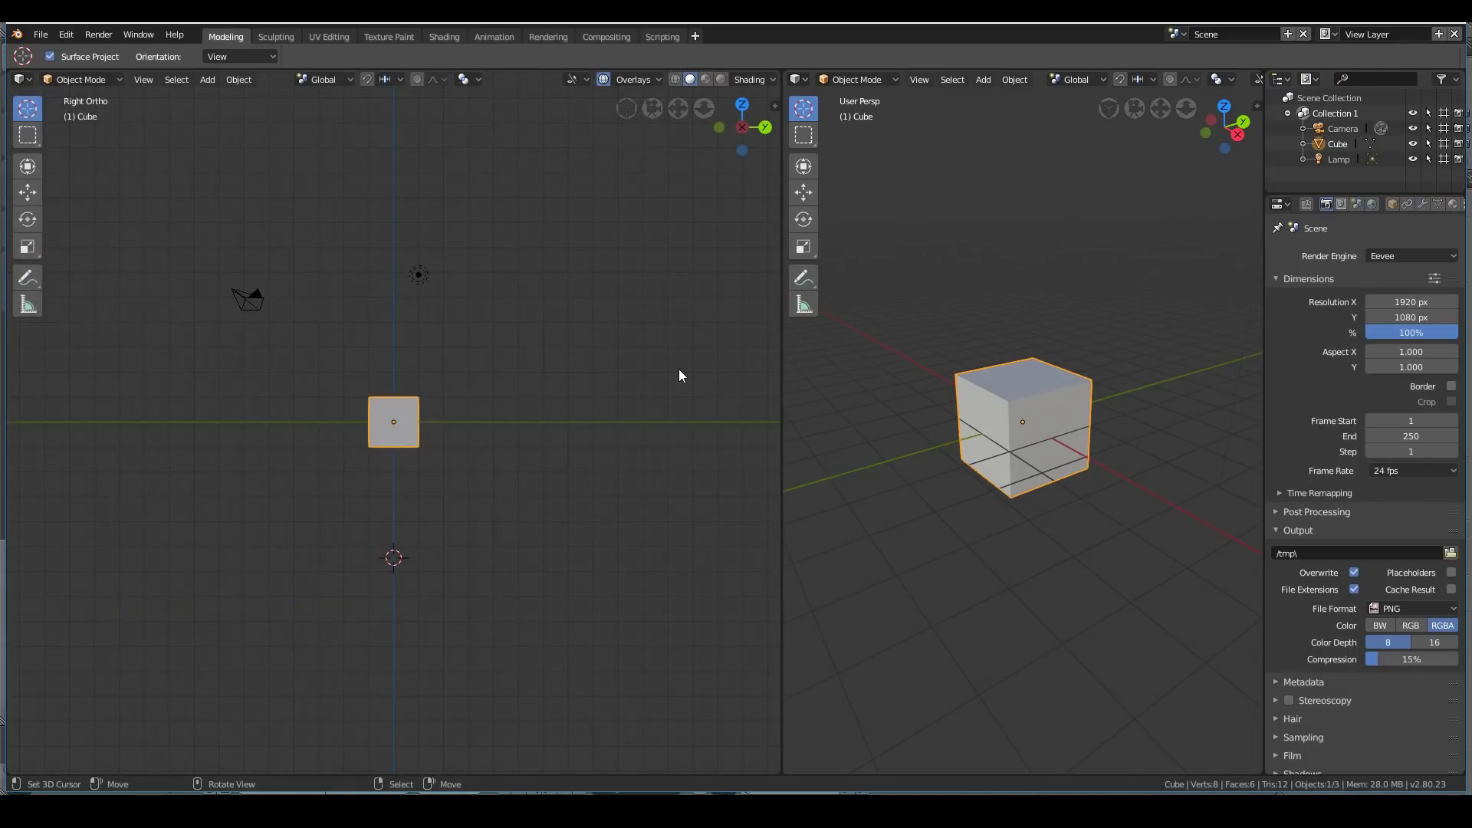
pyautogui.click(990, 519)
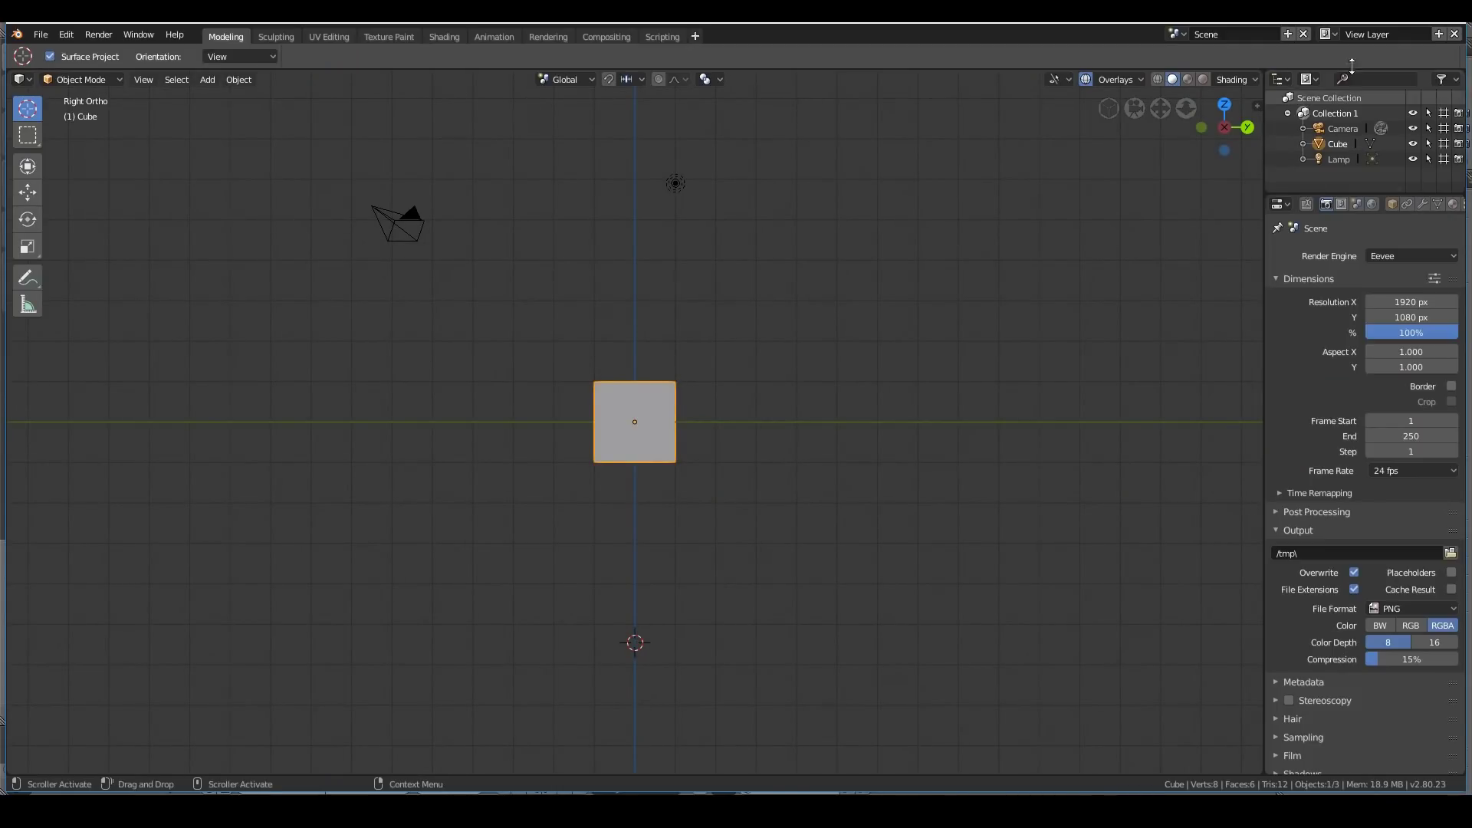
# Split a shallow area off the lower part of the 3D view and change its editor type to Timeline
pyautogui.moveTo(1261, 69); pyautogui.dragTo(1226, 636)
pyautogui.click(21, 649)
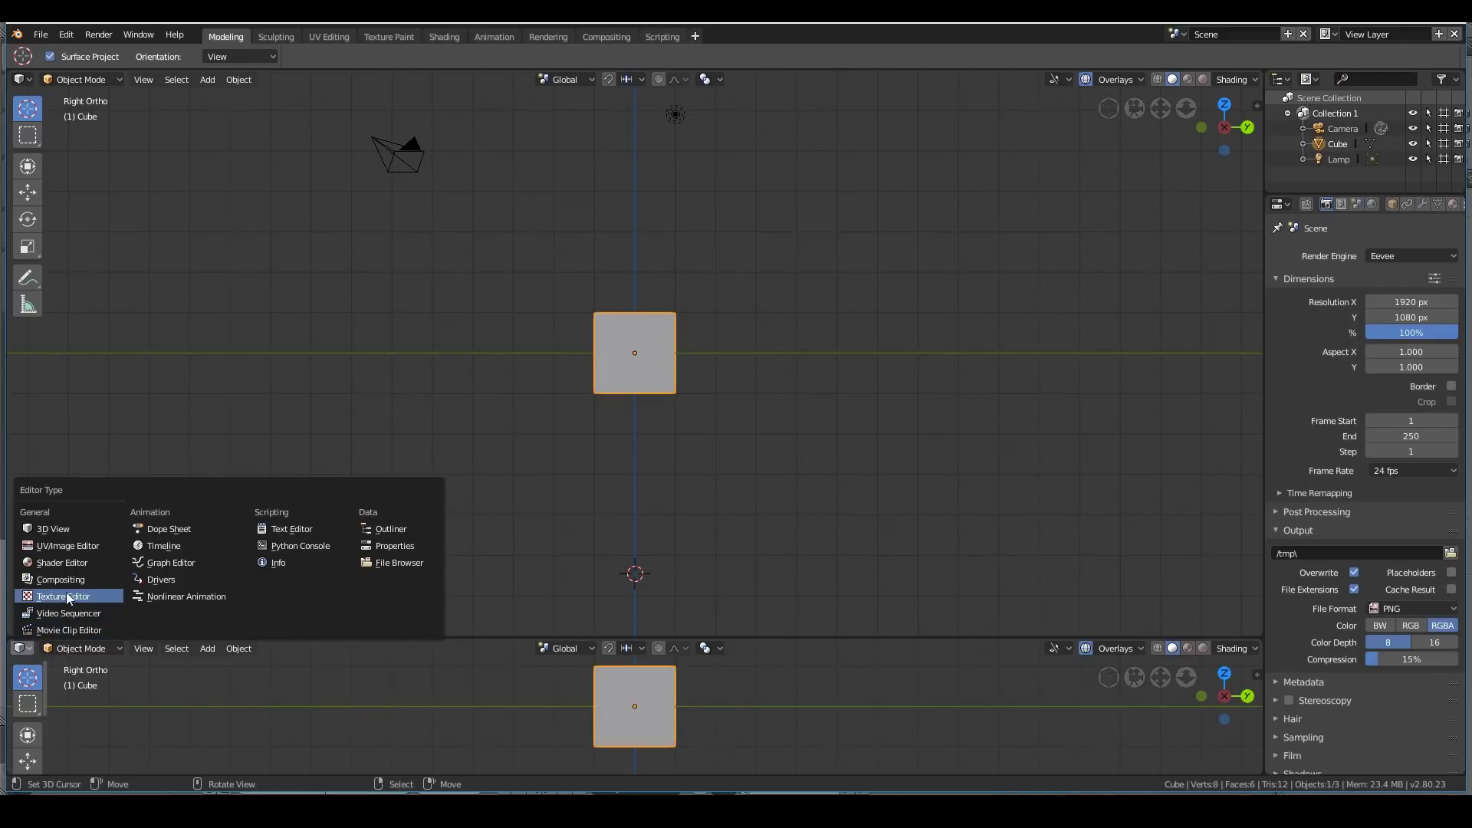
pyautogui.click(151, 547)
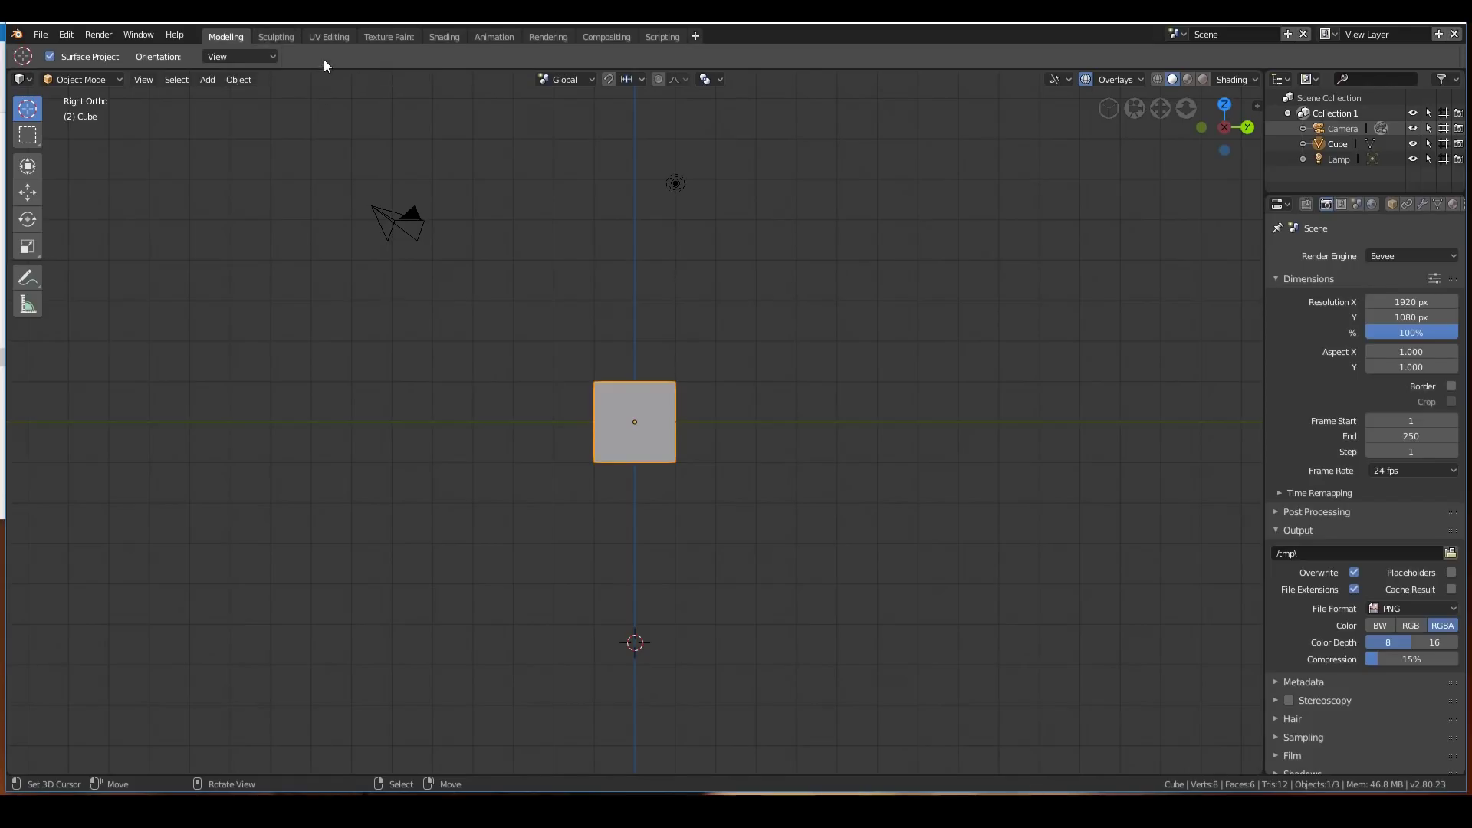
# Look through the Sculpting, UV Editing, Animation, Compositing and Texture Paint workspaces and return to Modeling
pyautogui.click(275, 38)
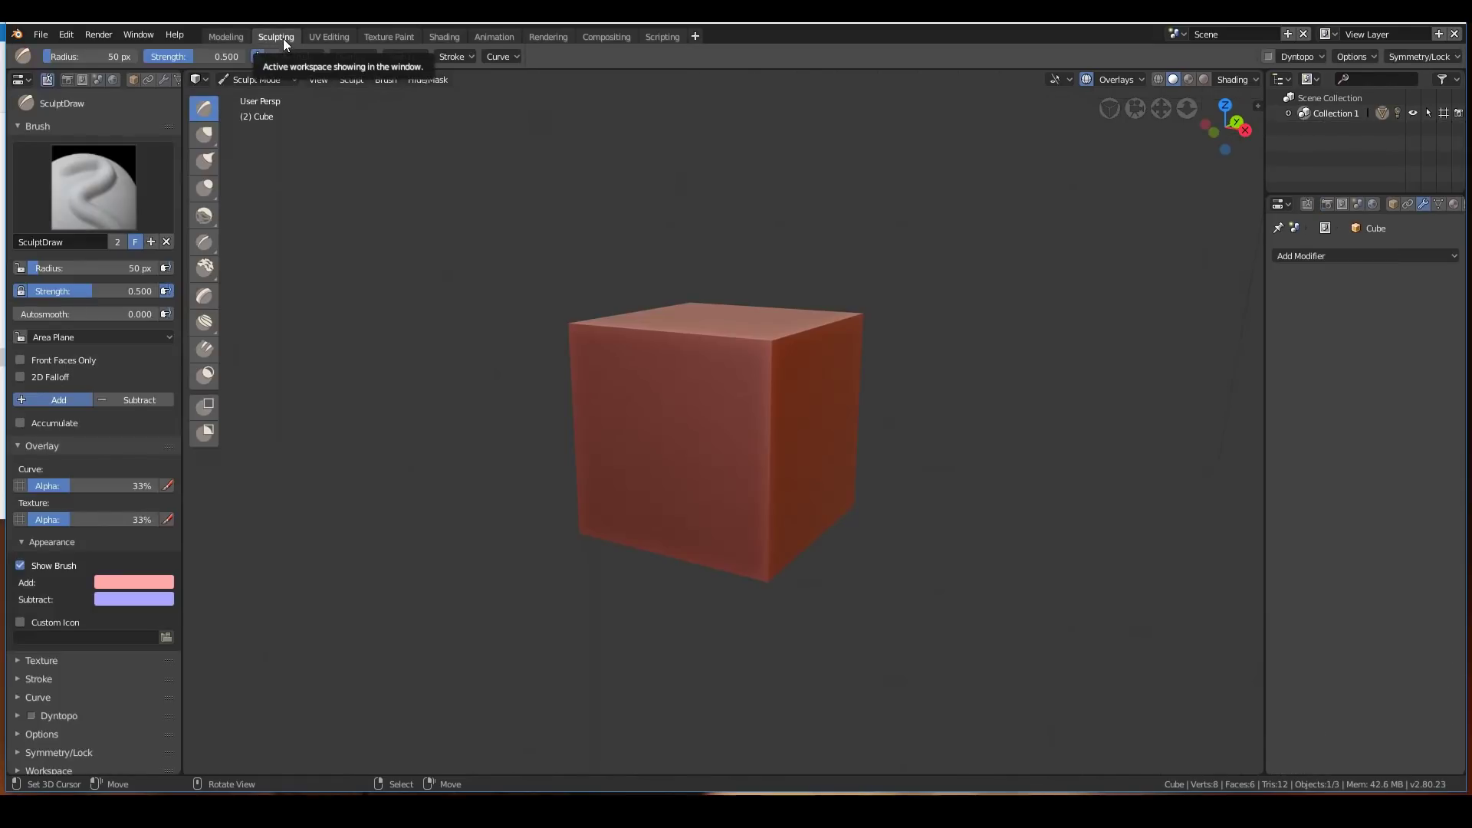
pyautogui.click(322, 38)
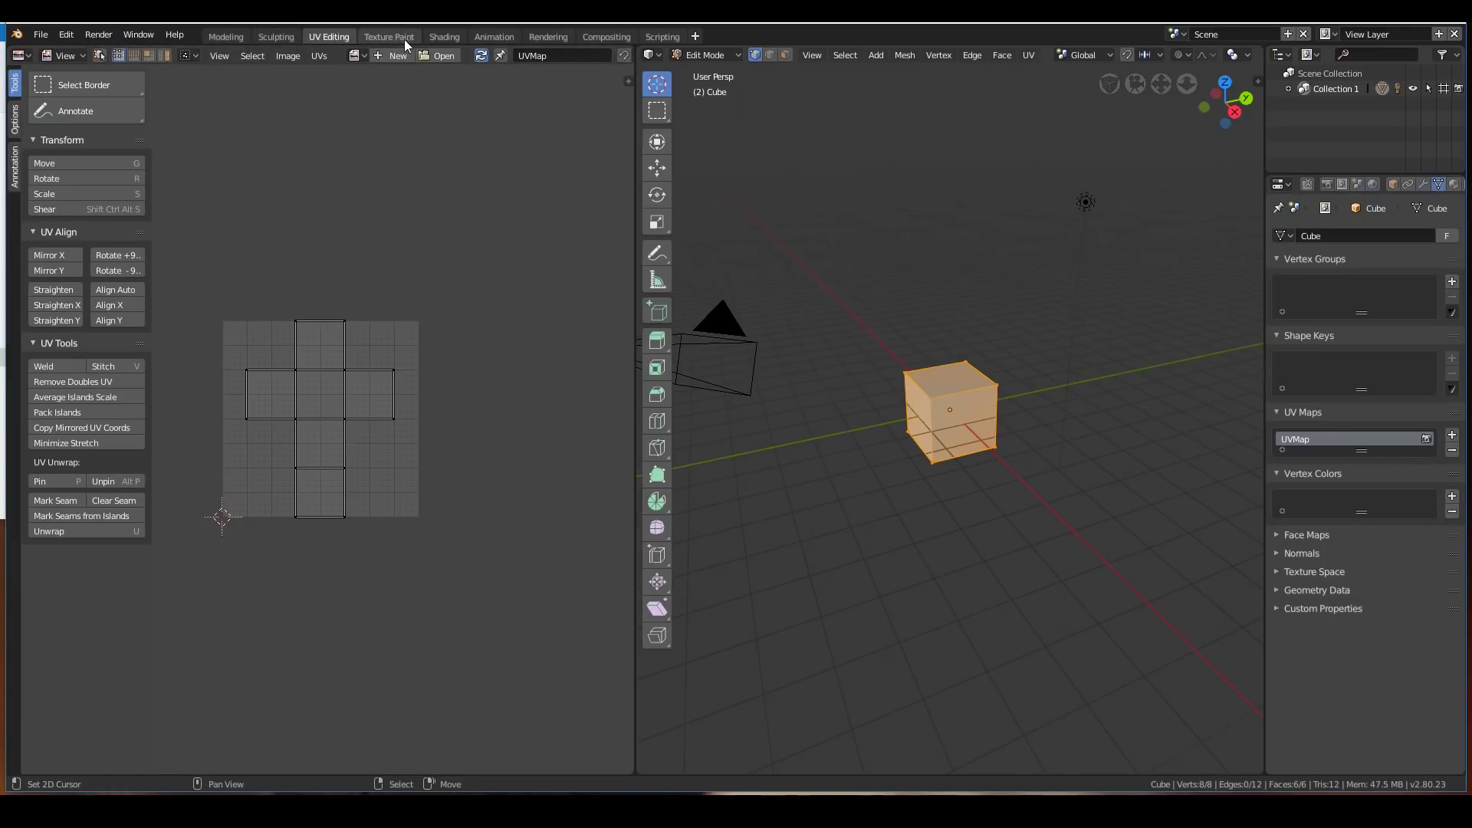
pyautogui.click(483, 37)
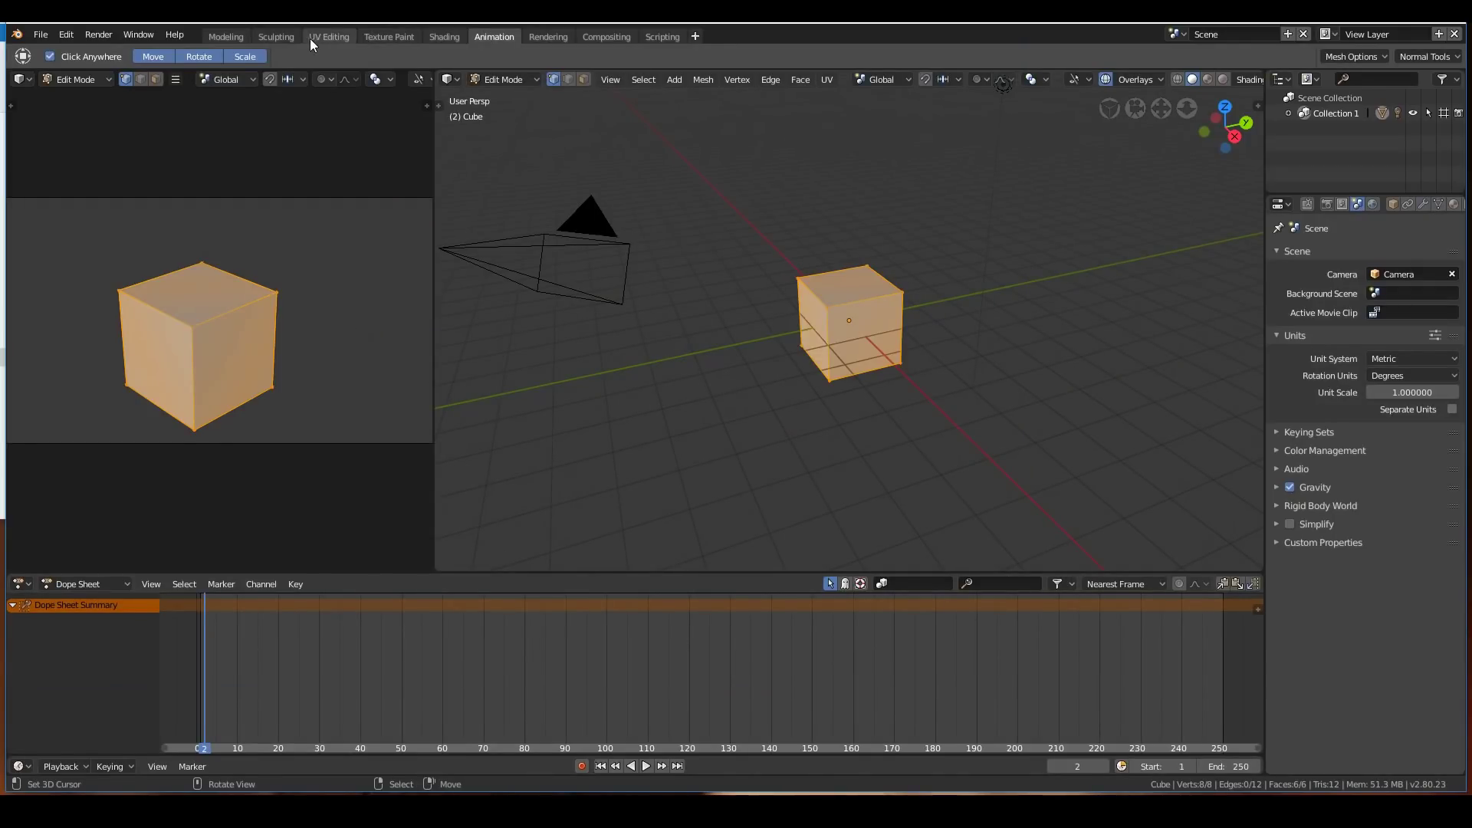
pyautogui.click(605, 36)
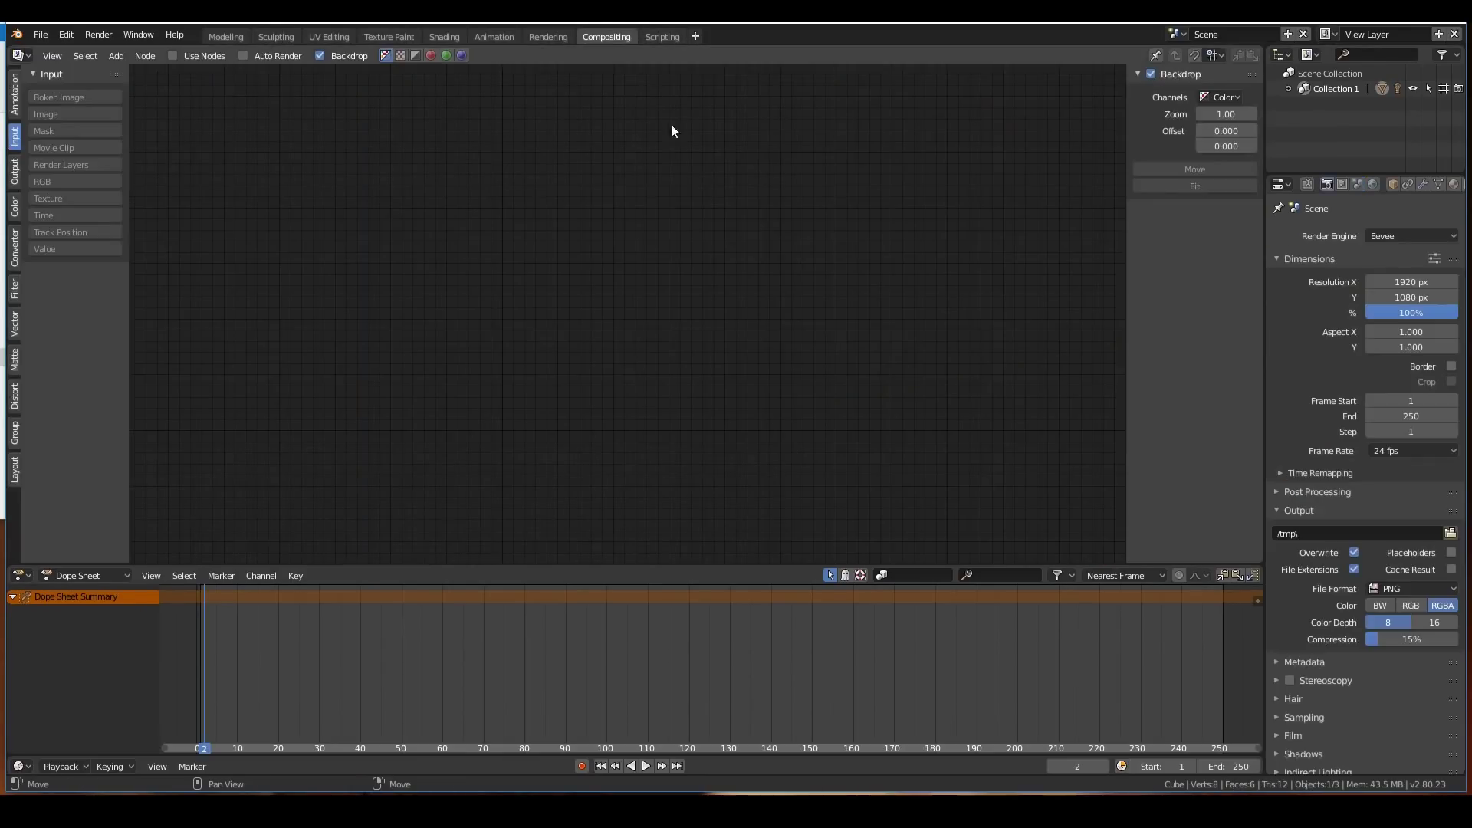
pyautogui.click(490, 37)
pyautogui.click(393, 35)
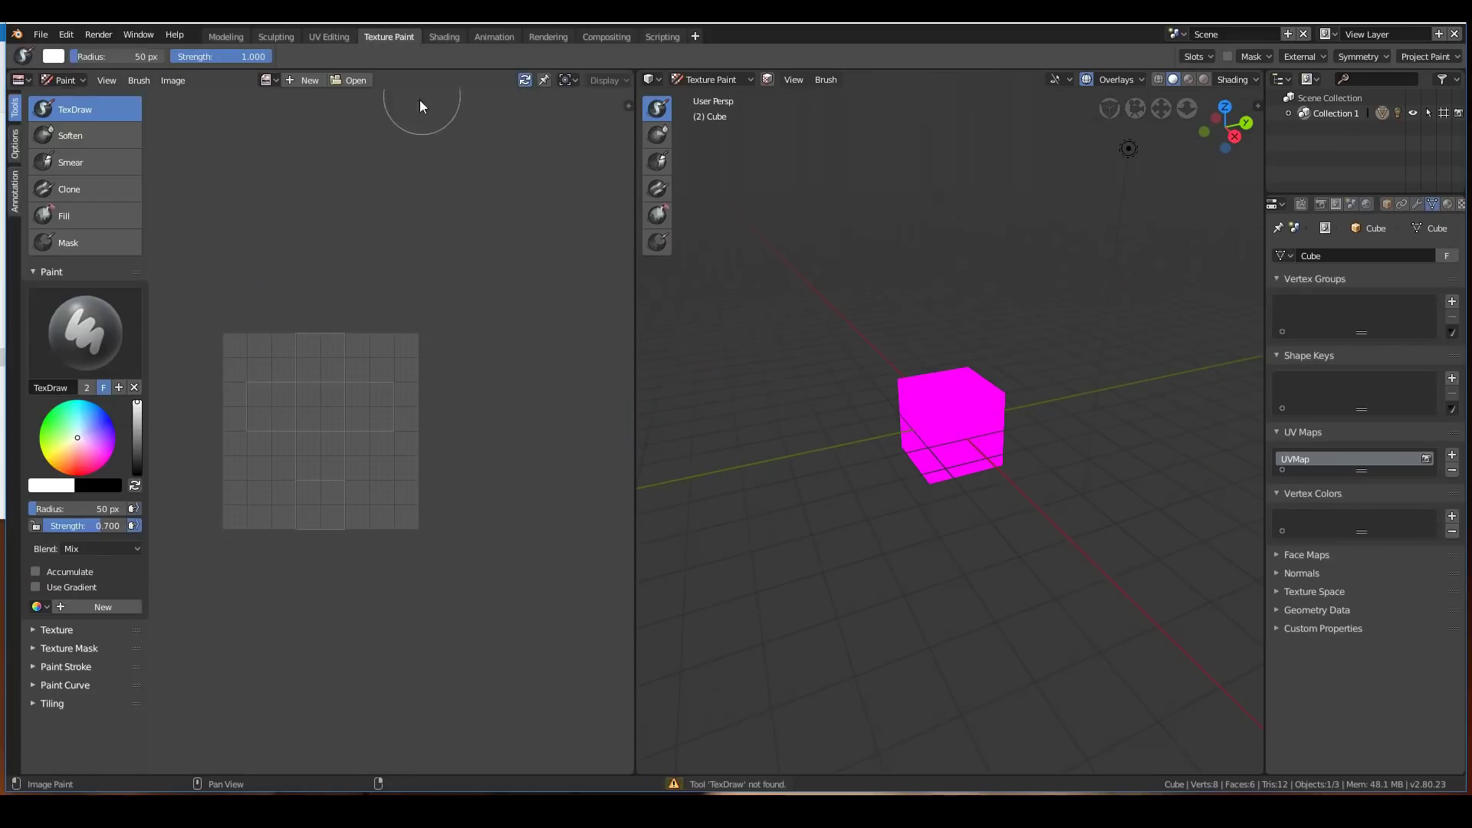
pyautogui.click(234, 35)
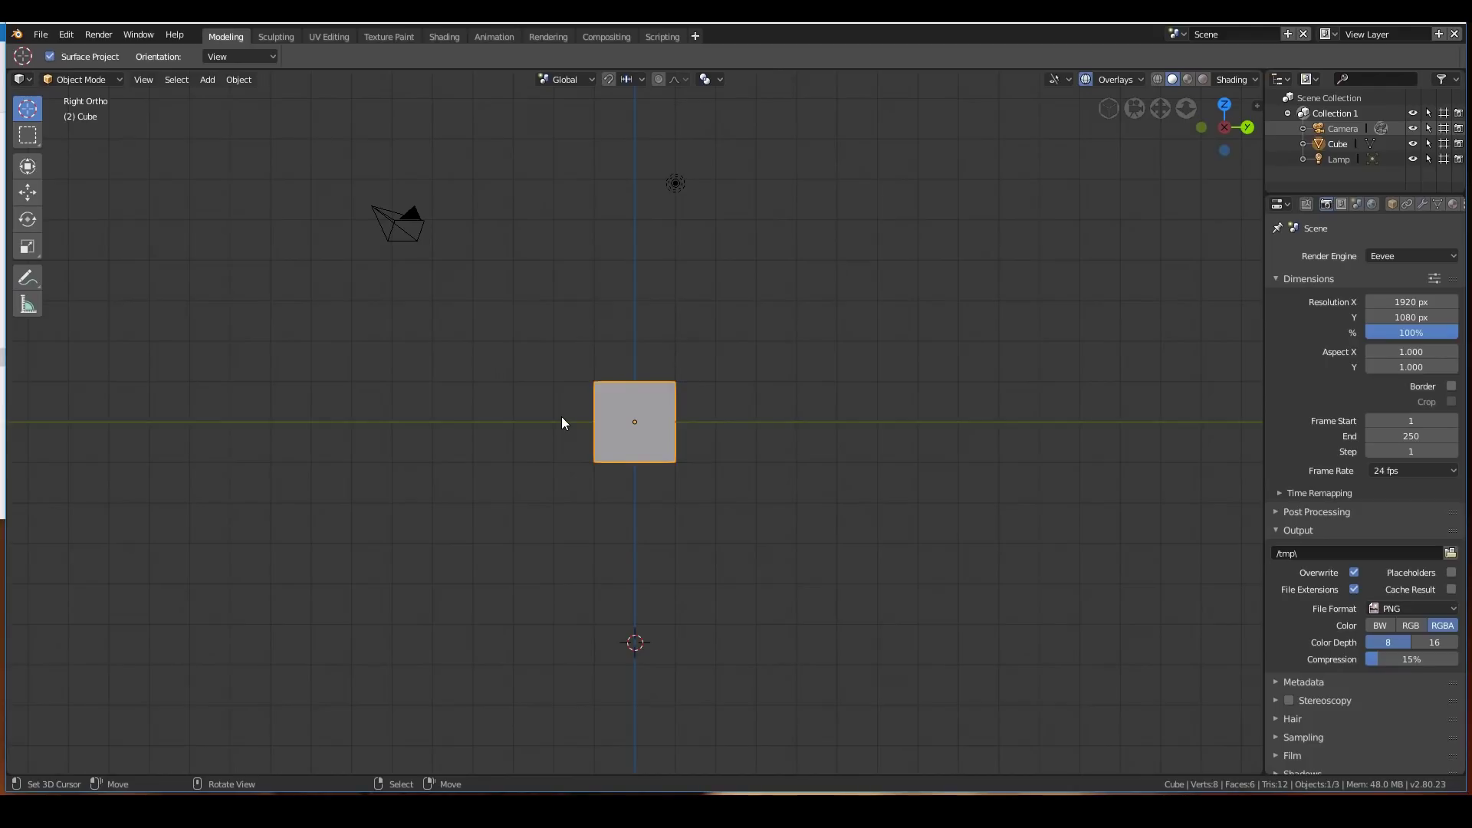
# Split the 3D view into two side-by-side areas, change the right one to a Texture Editor and adjust the dividing border
pyautogui.click(696, 36)
pyautogui.moveTo(1264, 72); pyautogui.dragTo(1254, 73)
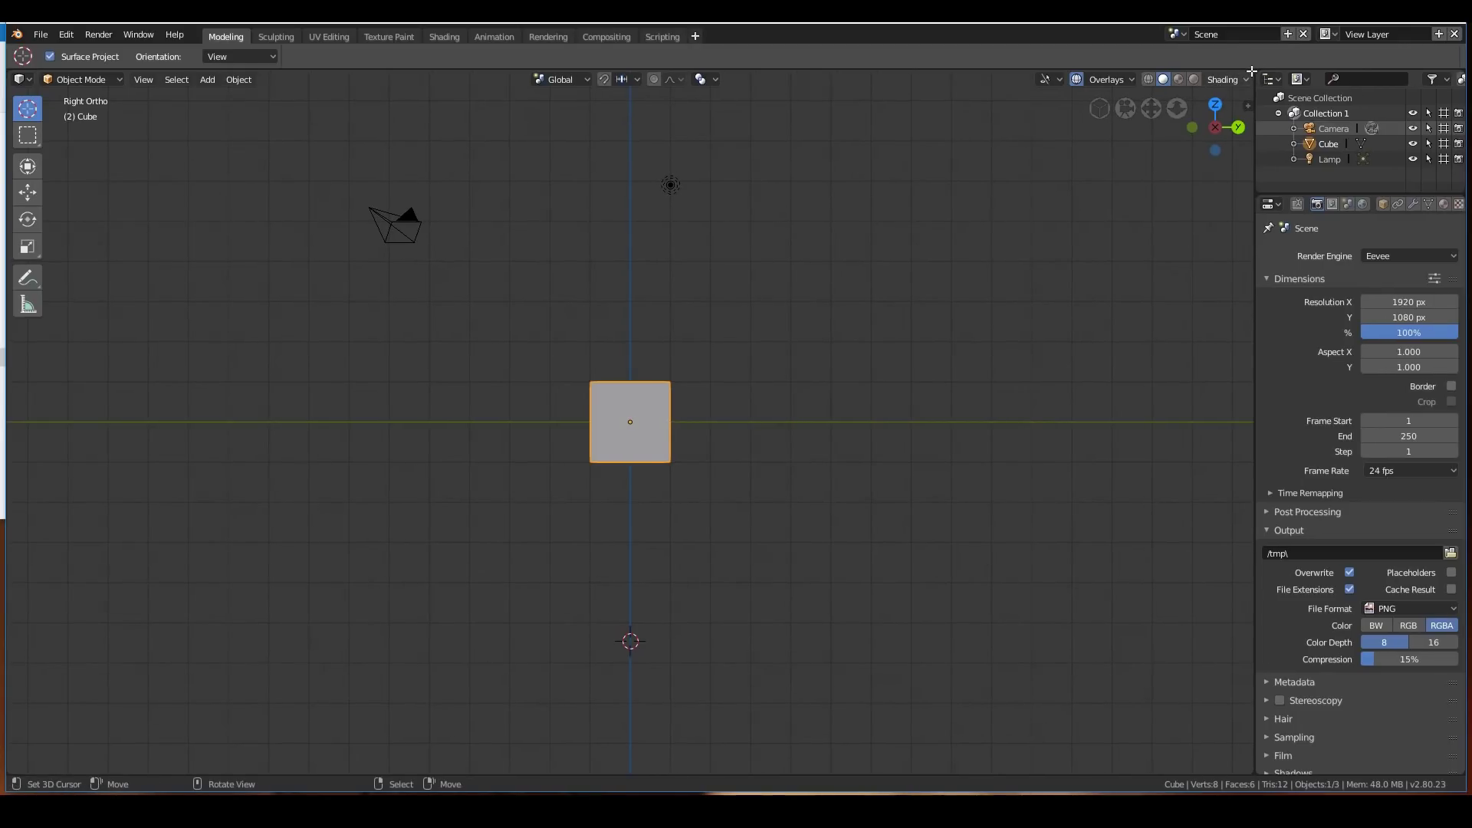
pyautogui.moveTo(1251, 71); pyautogui.dragTo(750, 77)
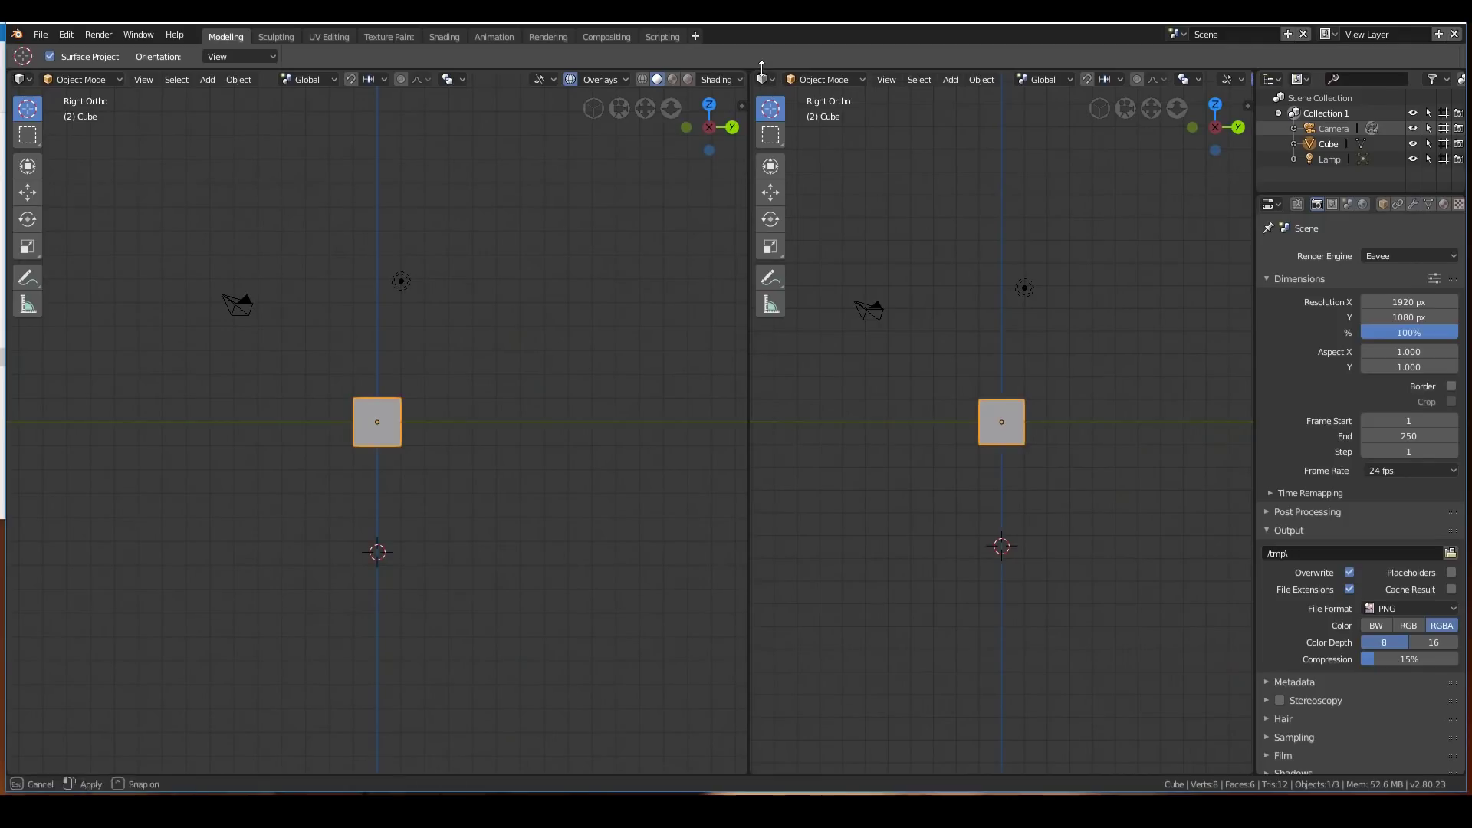
pyautogui.click(765, 79)
pyautogui.click(802, 206)
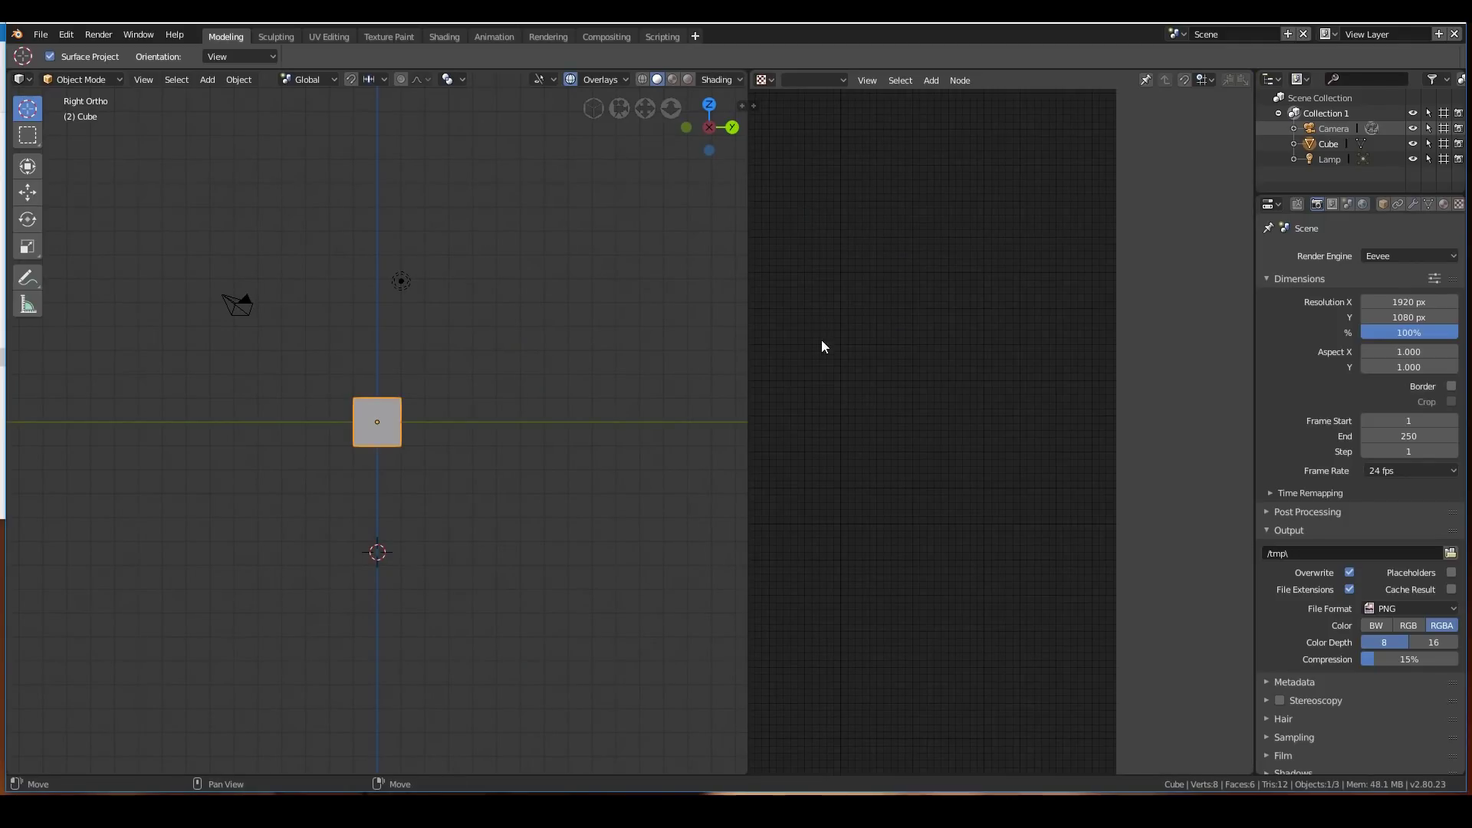
pyautogui.moveTo(749, 149); pyautogui.dragTo(764, 174)
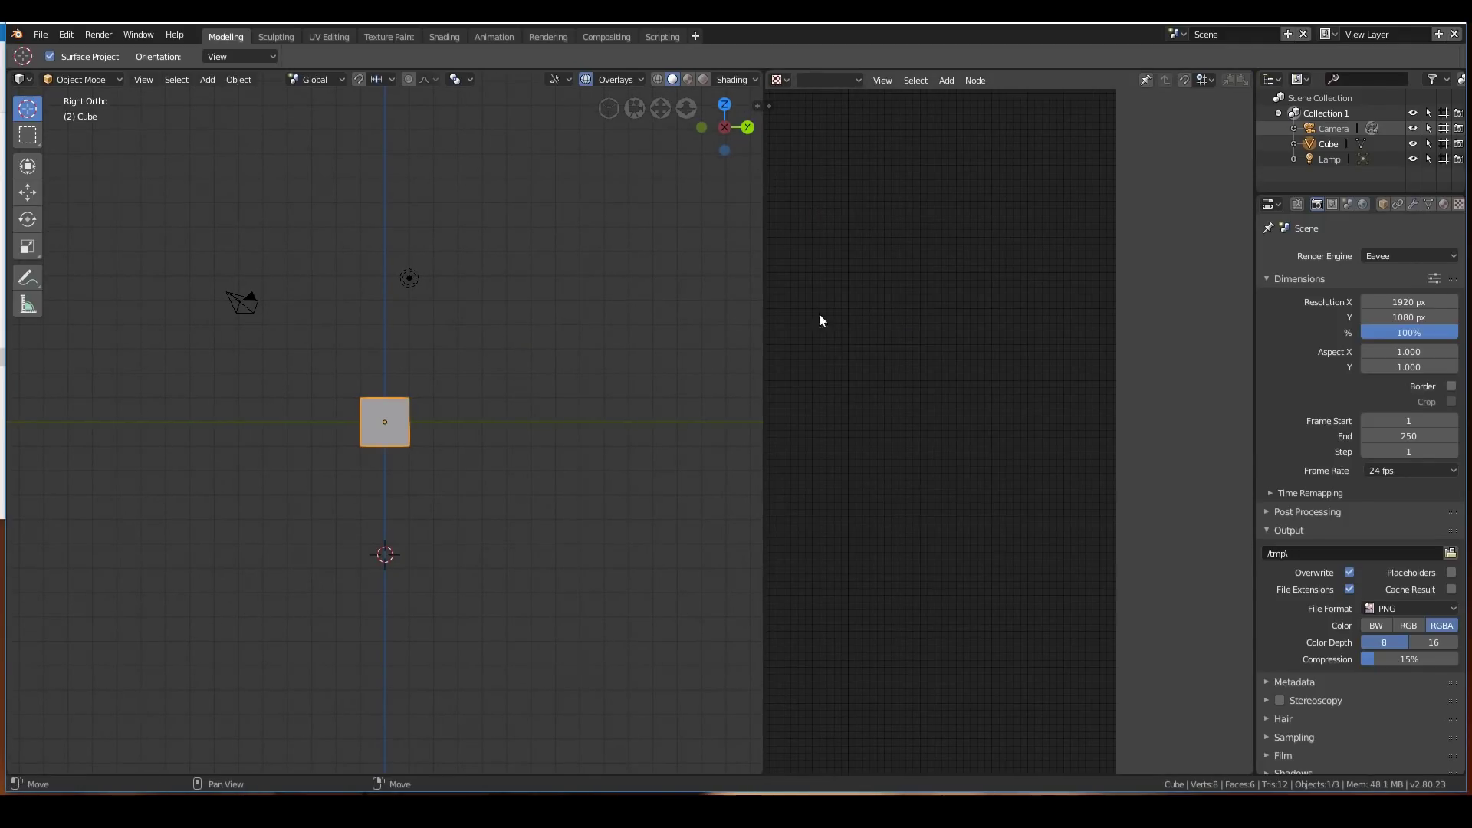
# Duplicate the current workspace and rename the copy MyLayout
pyautogui.click(698, 37)
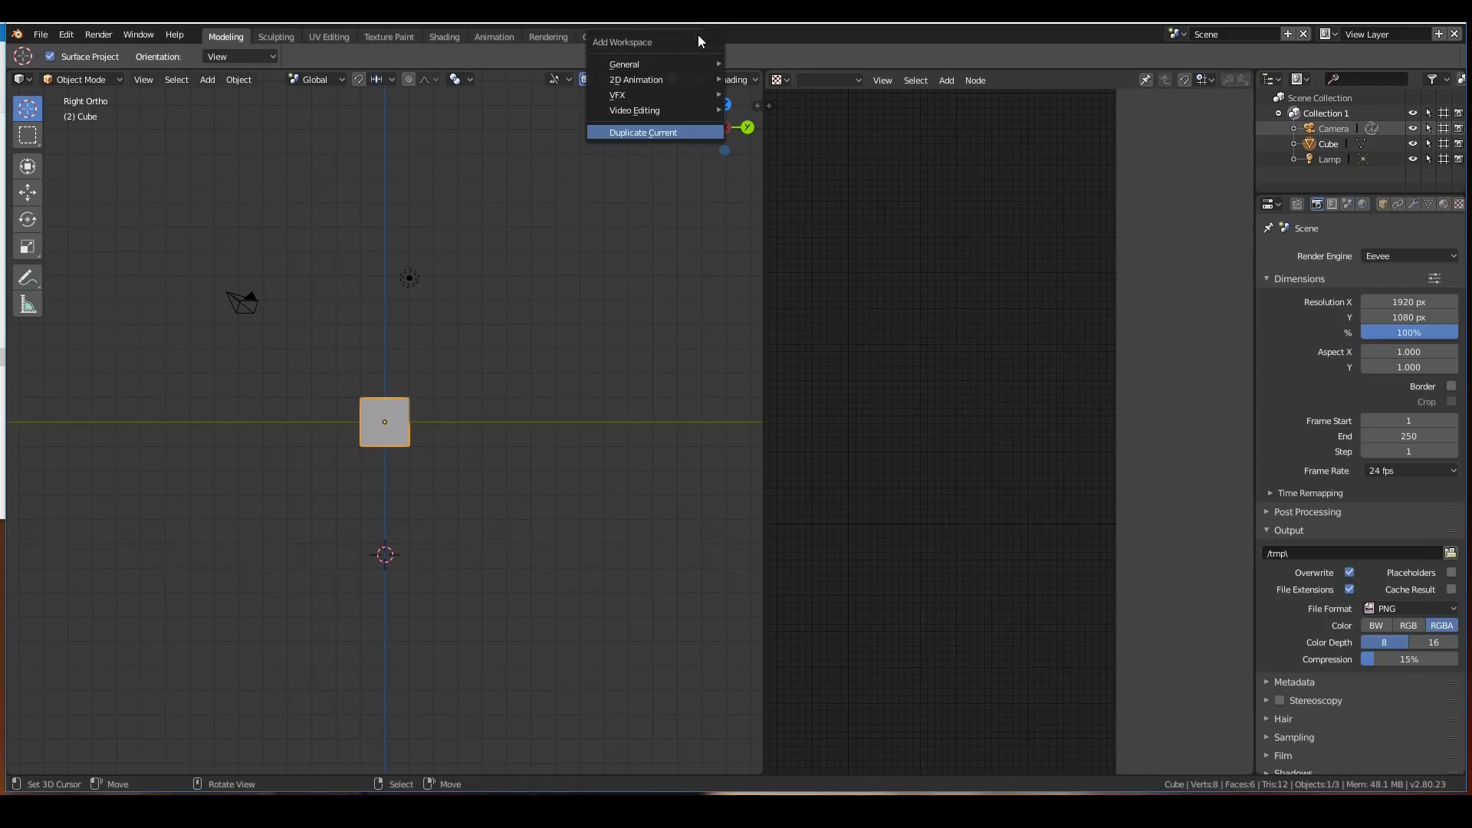
pyautogui.click(651, 127)
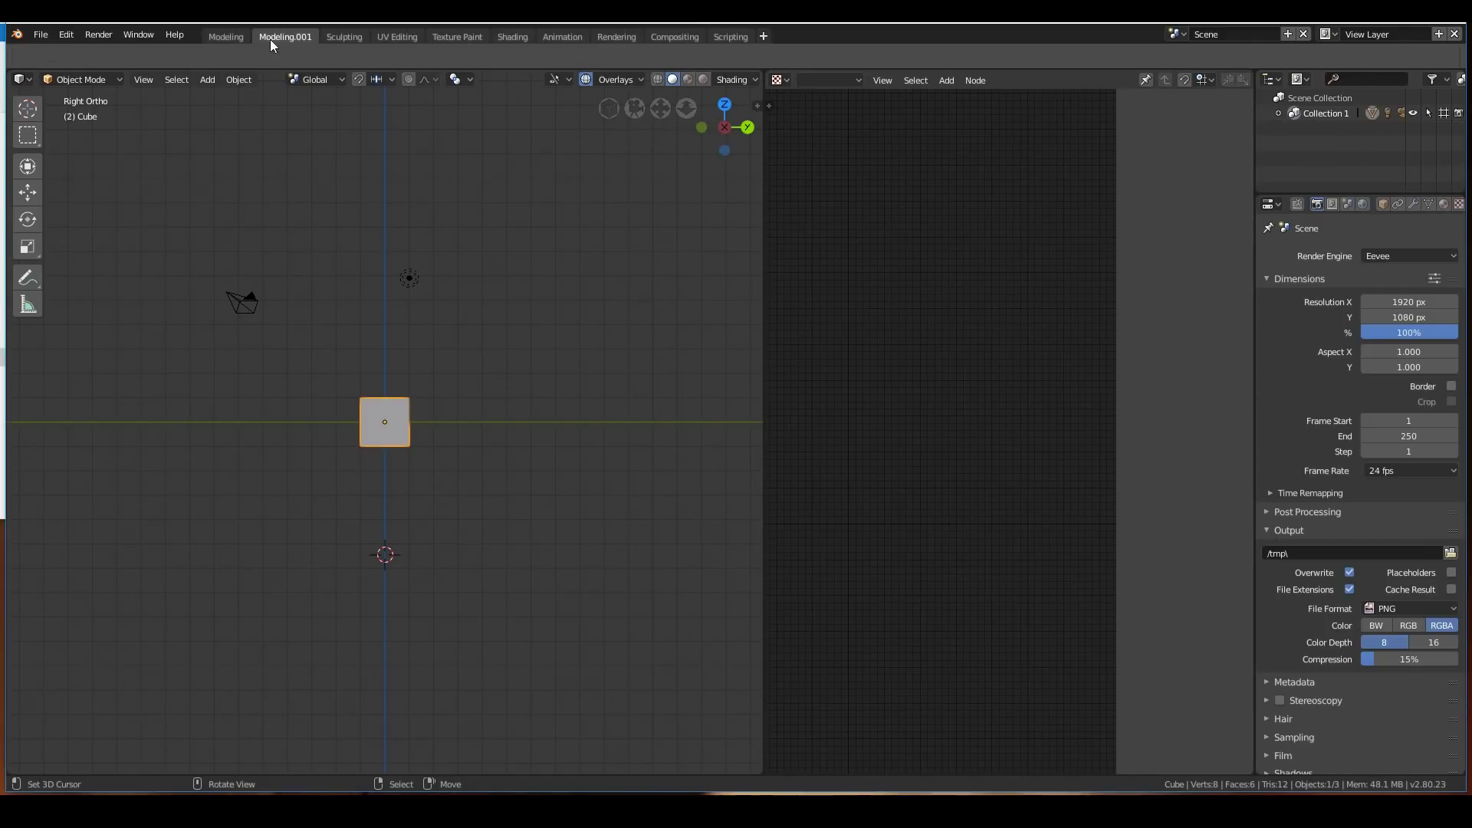
pyautogui.doubleClick(290, 35)
pyautogui.write('MuLa')
pyautogui.press('Left')
pyautogui.press('Left')
pyautogui.press('BackSpace')
pyautogui.write('y')
pyautogui.press('Right')
pyautogui.press('Right')
pyautogui.write('yout')
pyautogui.press('Return')
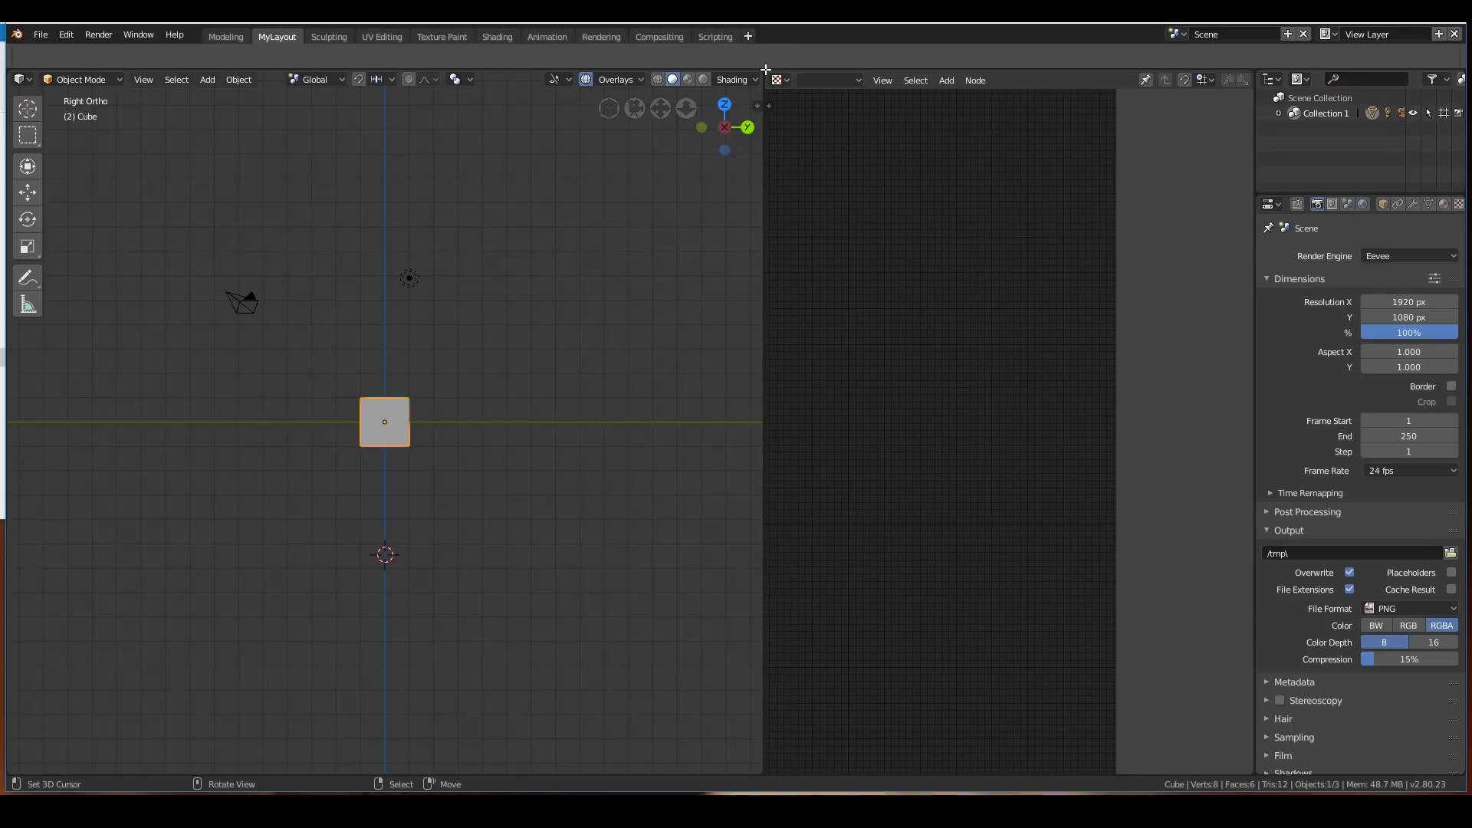
# Split the Texture Editor area of MyLayout into three stacked areas
pyautogui.moveTo(765, 69); pyautogui.dragTo(770, 152)
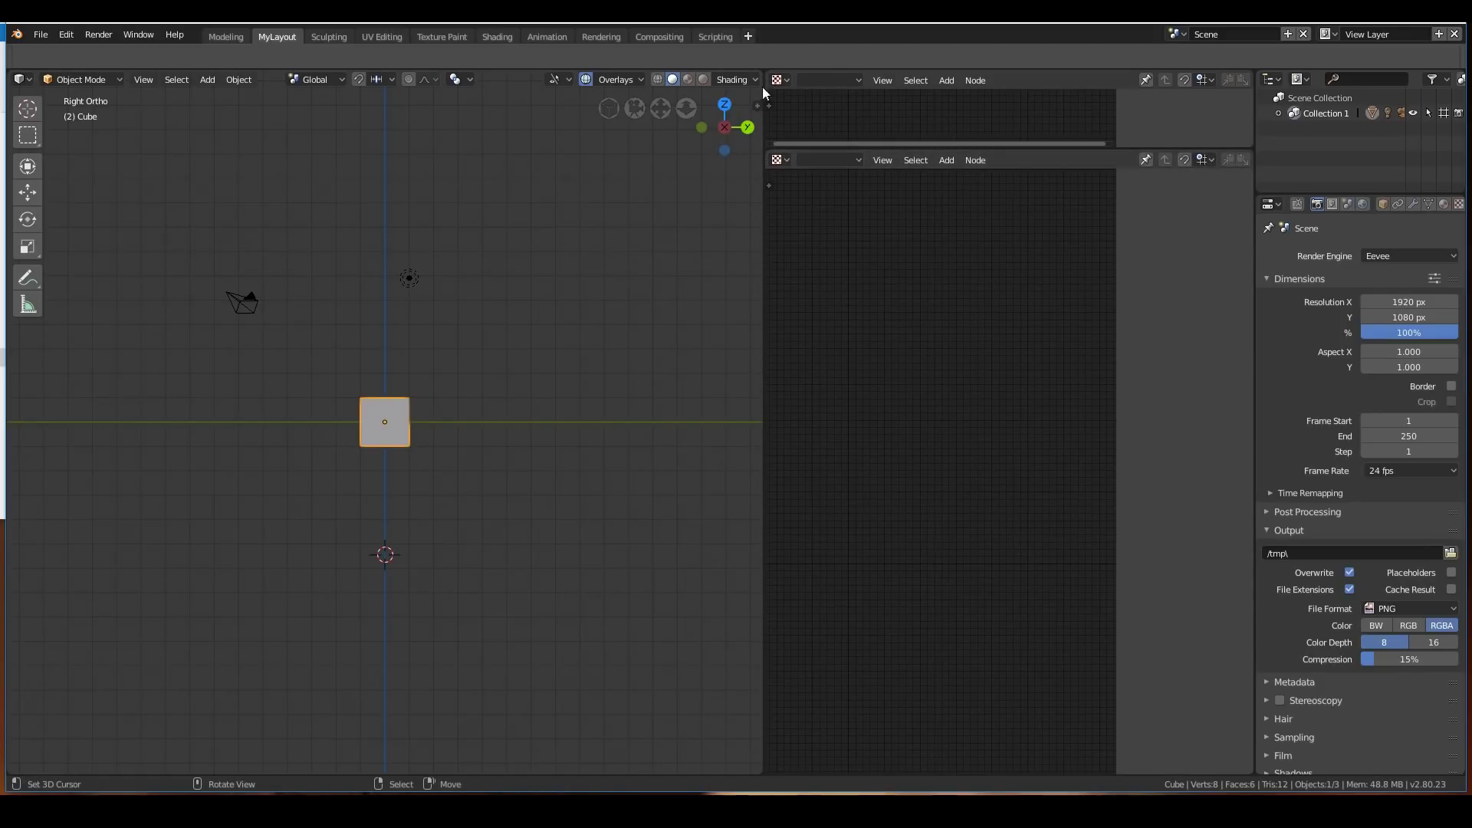
pyautogui.moveTo(769, 151); pyautogui.dragTo(770, 163)
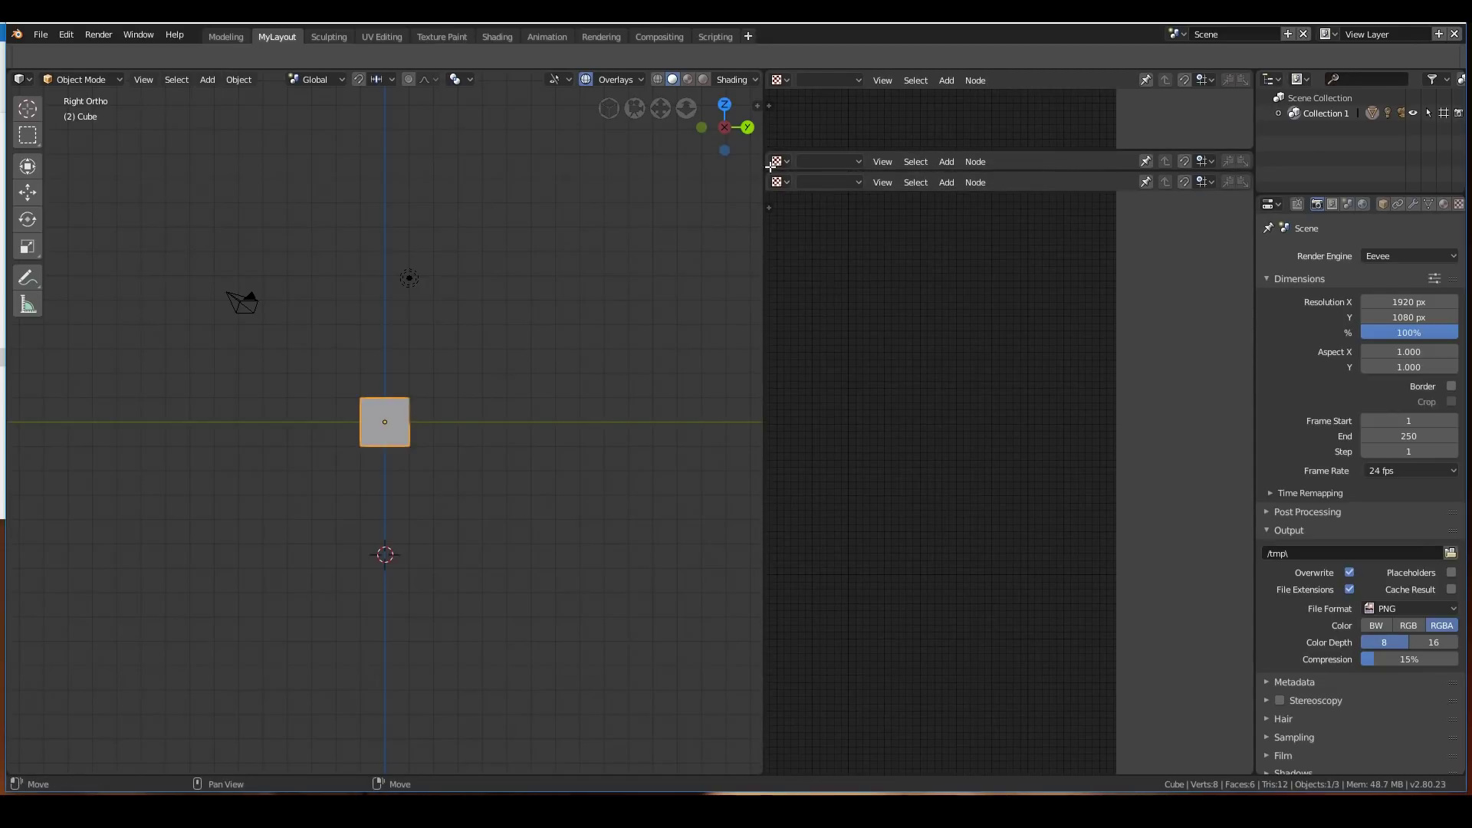
# Return to the Modeling workspace and switch the cube to Edit Mode
pyautogui.hotkey('ctrl', 'pageup')
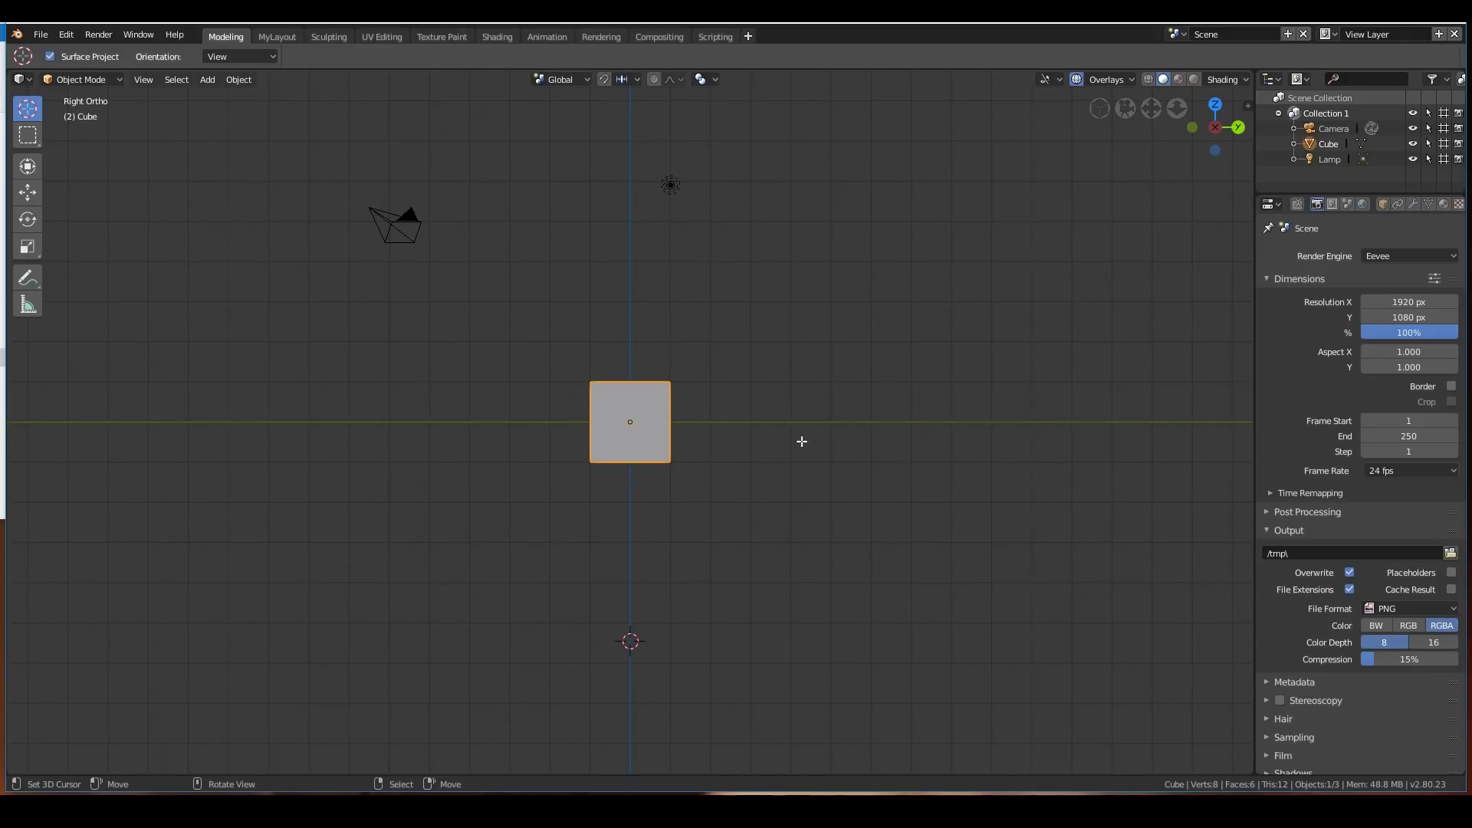
pyautogui.click(87, 82)
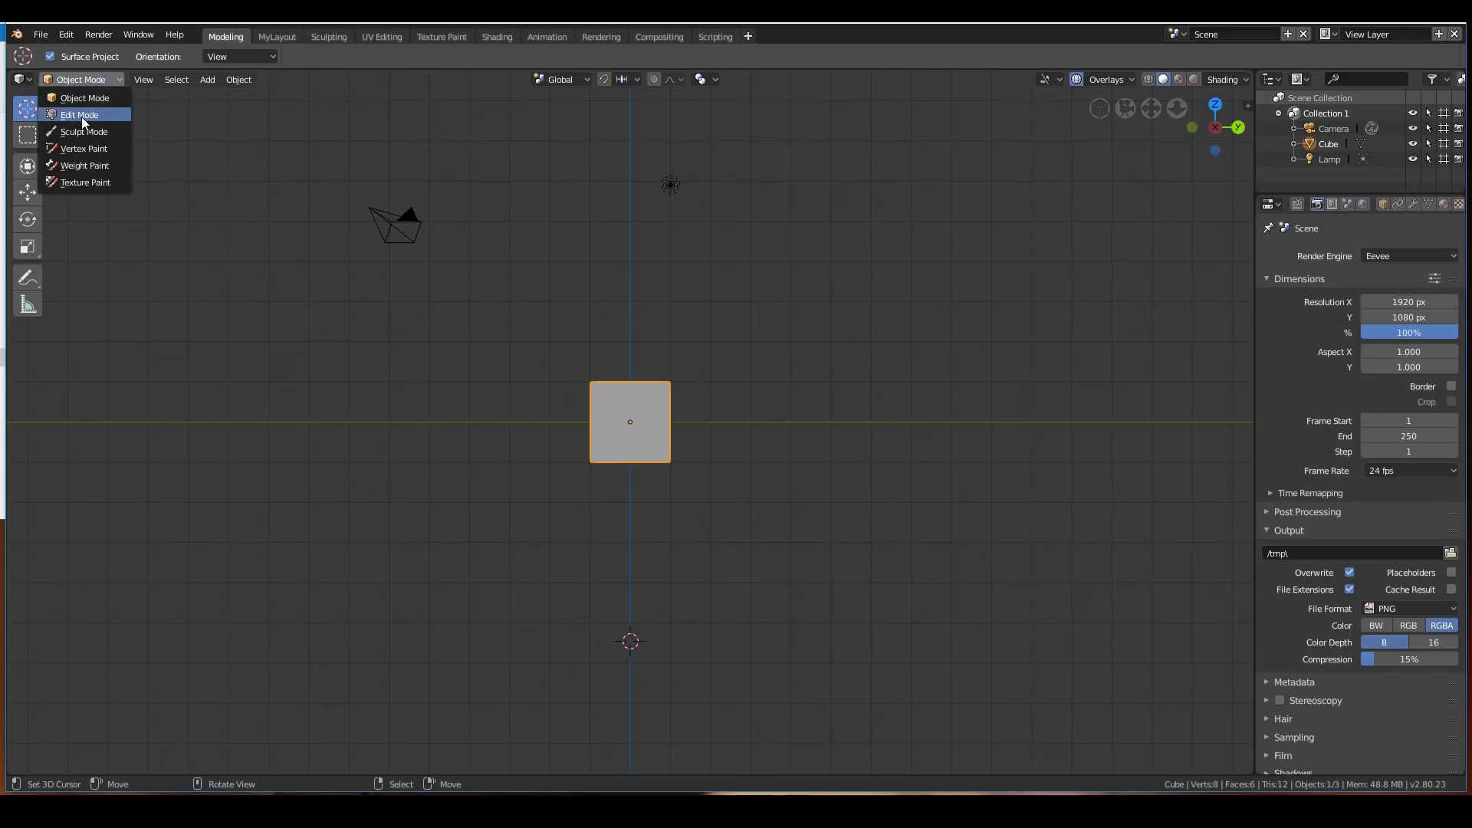
pyautogui.click(85, 115)
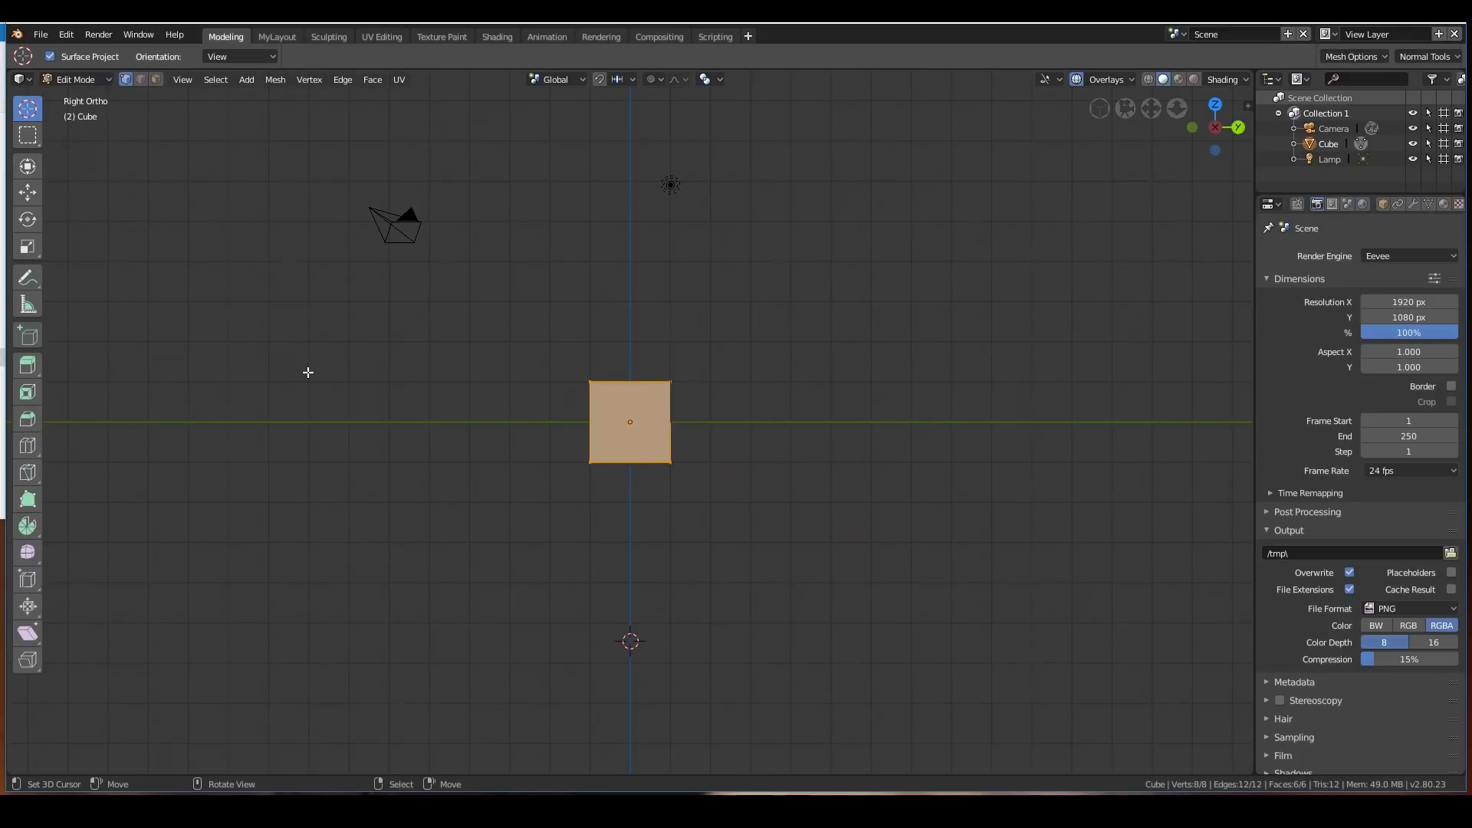
pyautogui.moveTo(308, 373); pyautogui.dragTo(323, 381, button='middle')
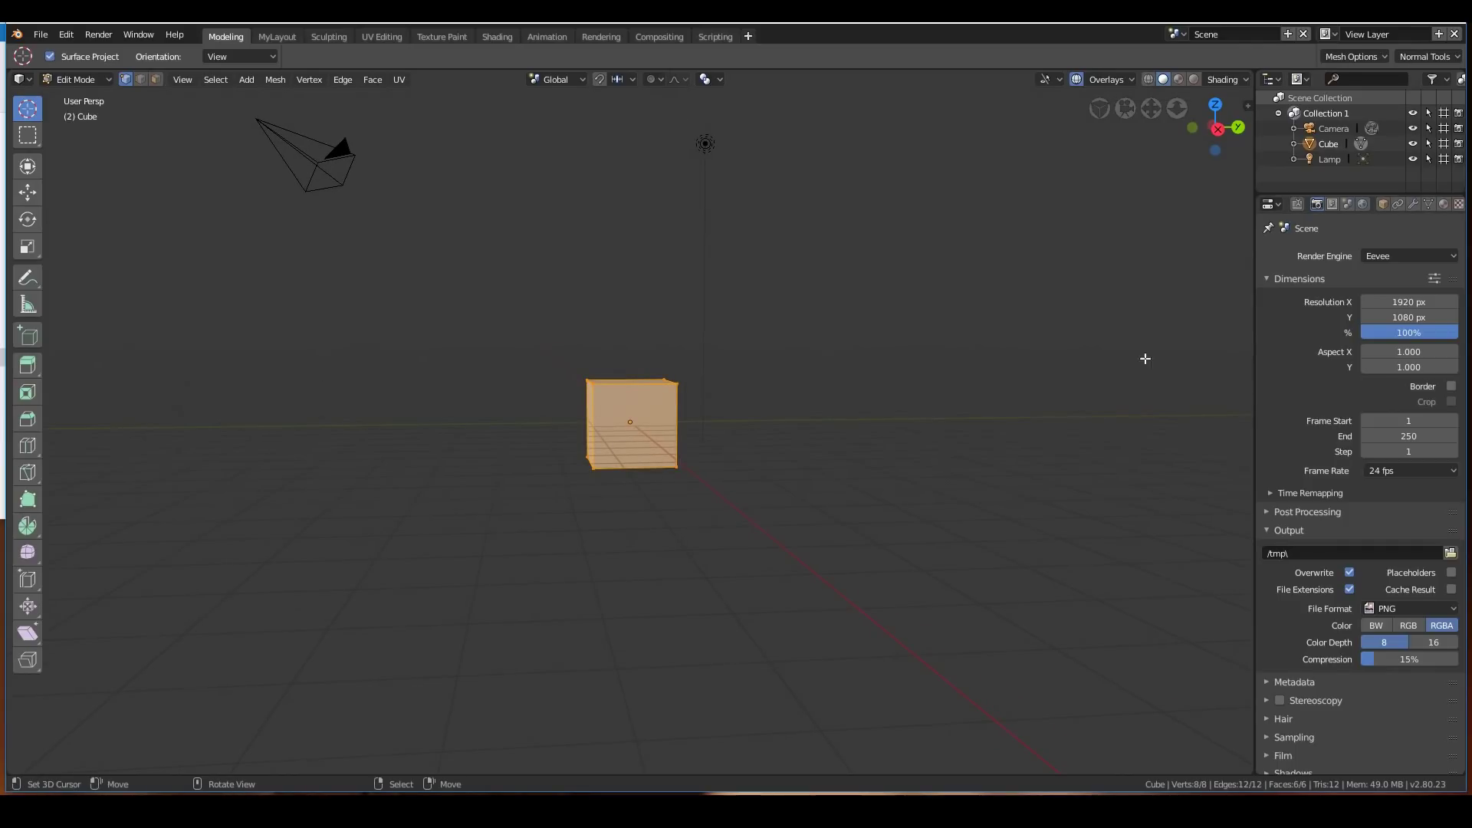
# Examine the Sculpting workspace's interaction mode and the Mode setting in the Workspace section of the active tool properties
pyautogui.click(330, 37)
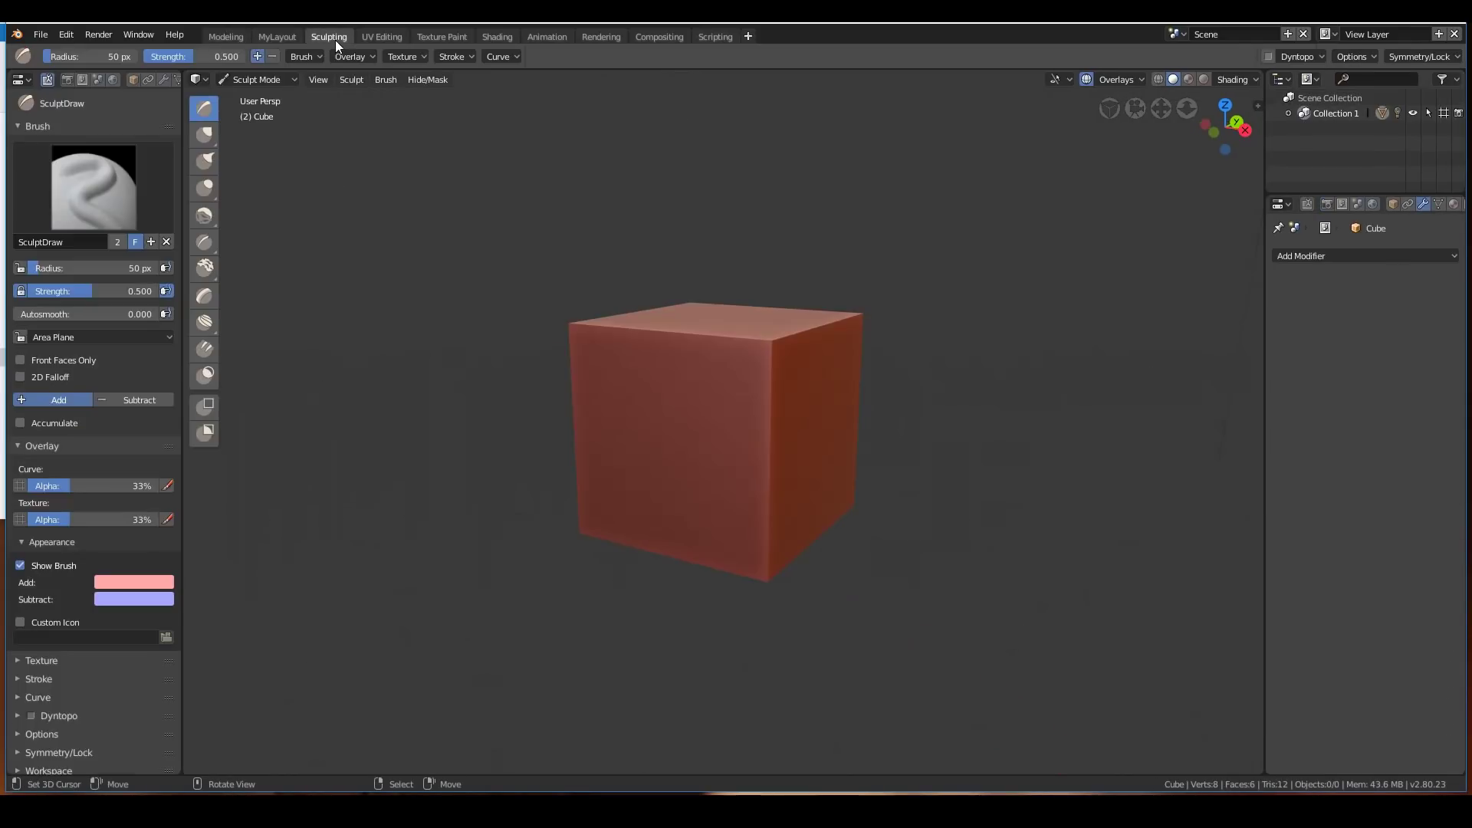
pyautogui.click(242, 81)
pyautogui.click(241, 83)
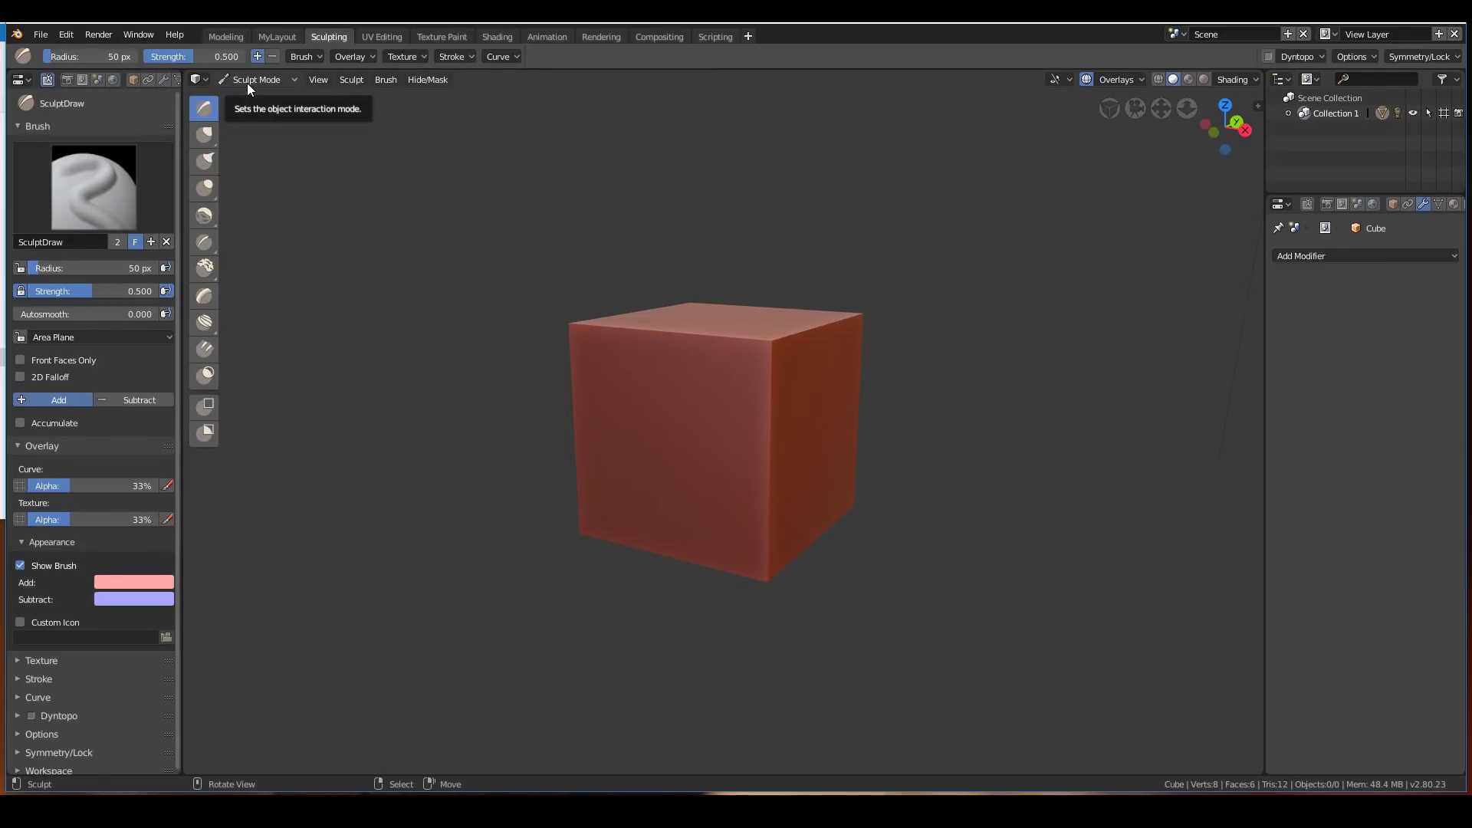
pyautogui.click(1307, 204)
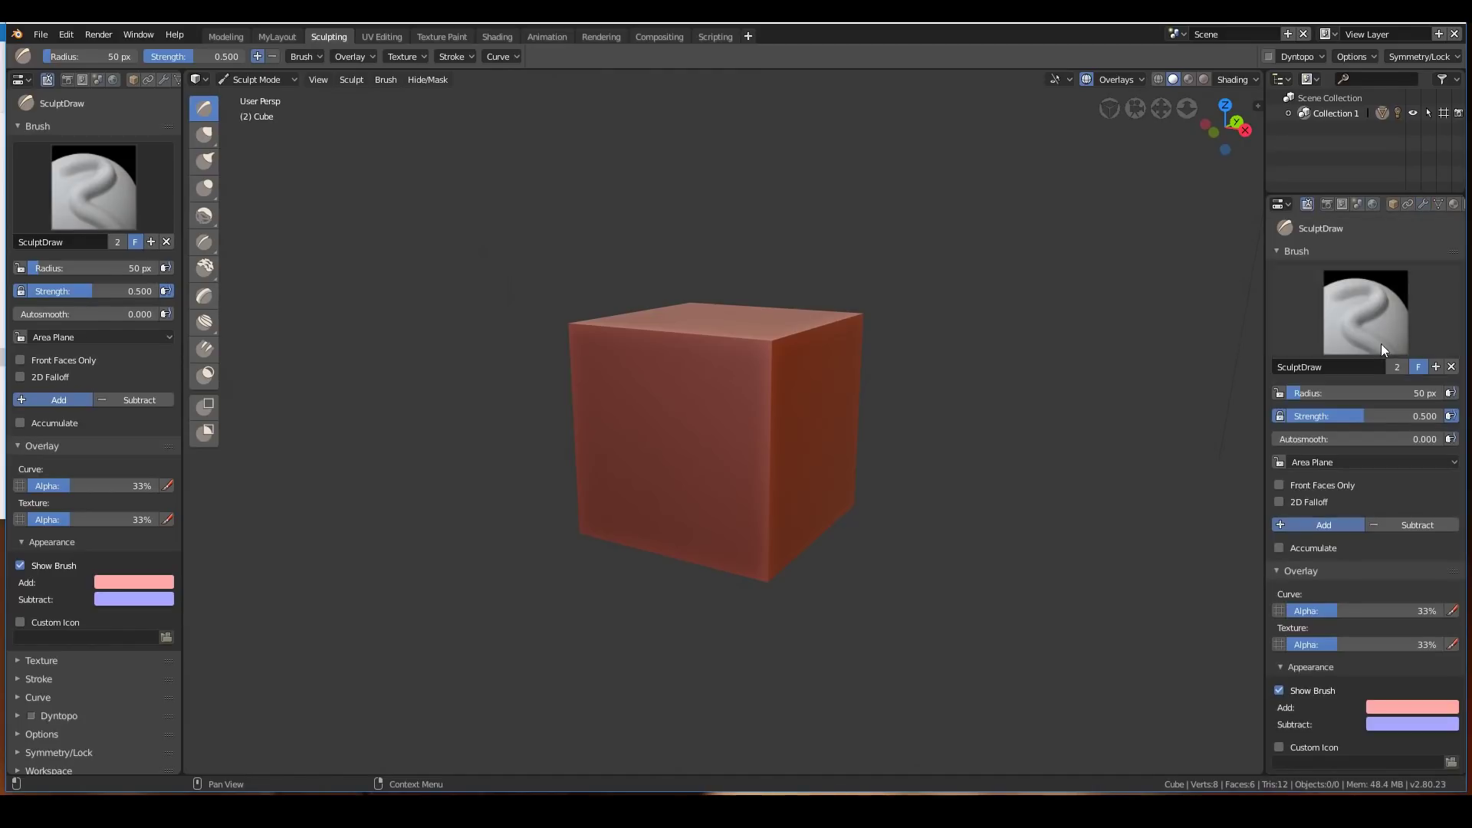
pyautogui.scroll(-3, 1384, 447)
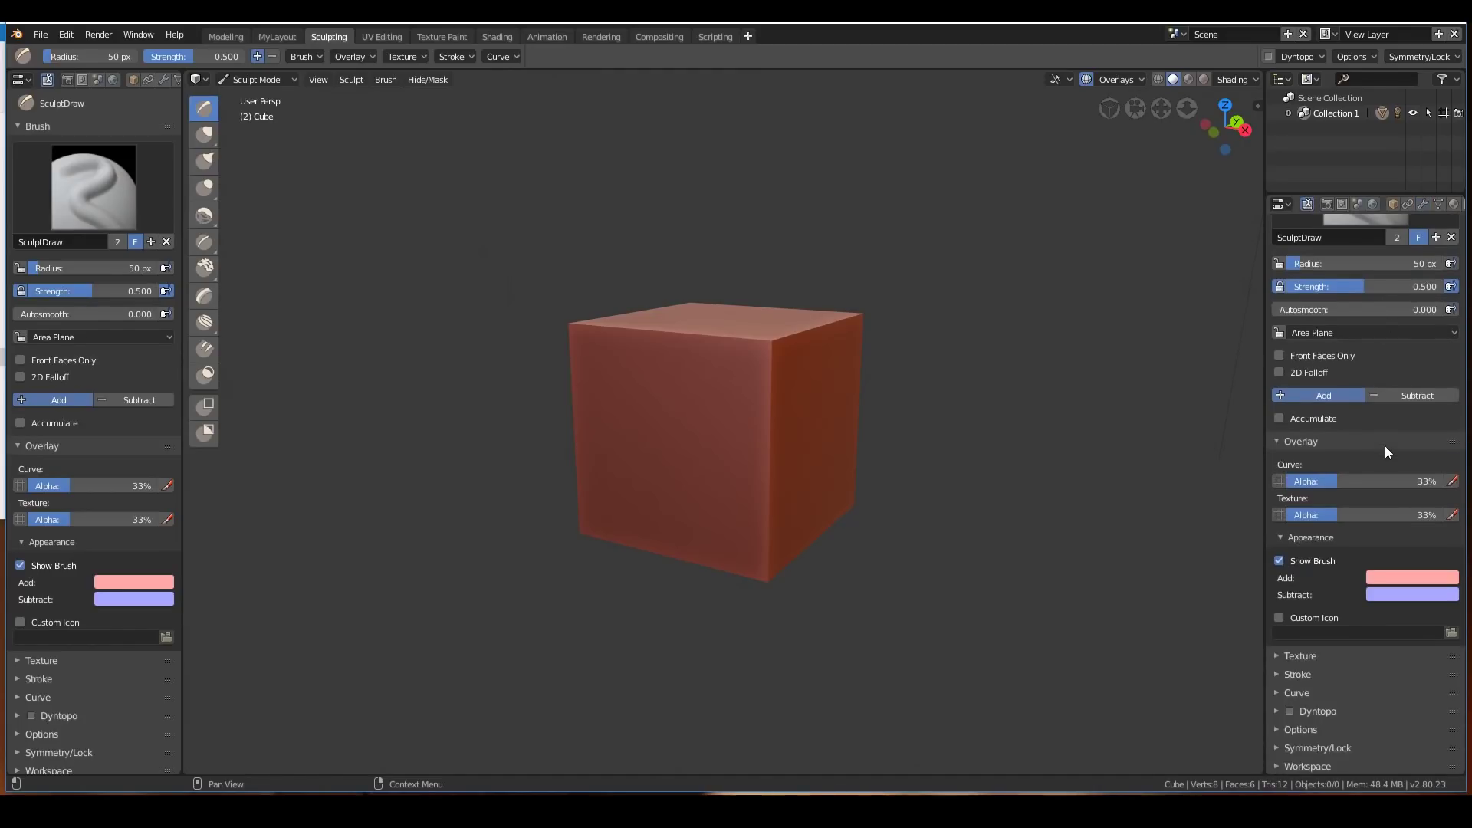
pyautogui.click(1277, 766)
pyautogui.scroll(-3, 1354, 725)
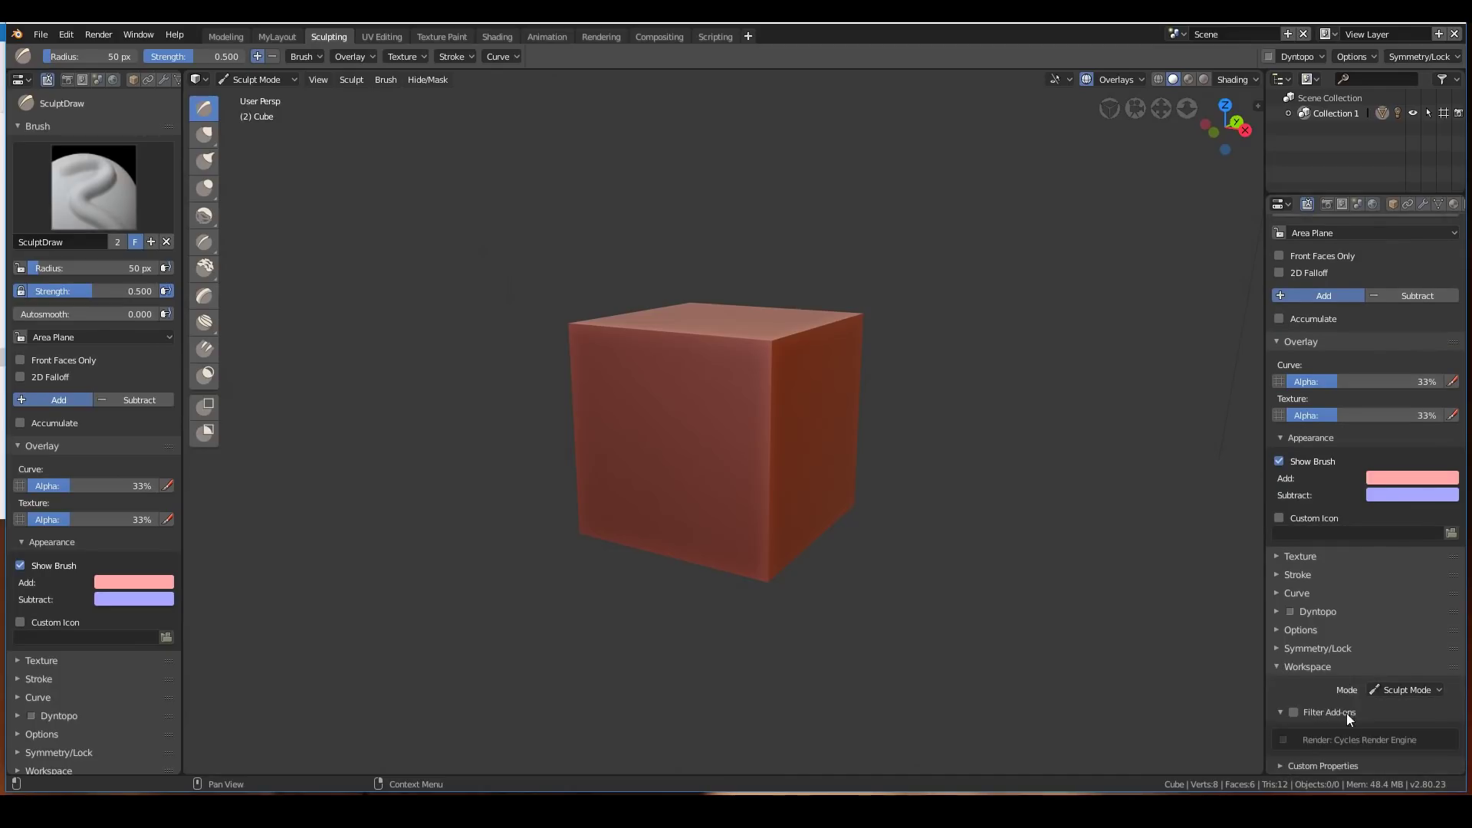
pyautogui.click(1408, 689)
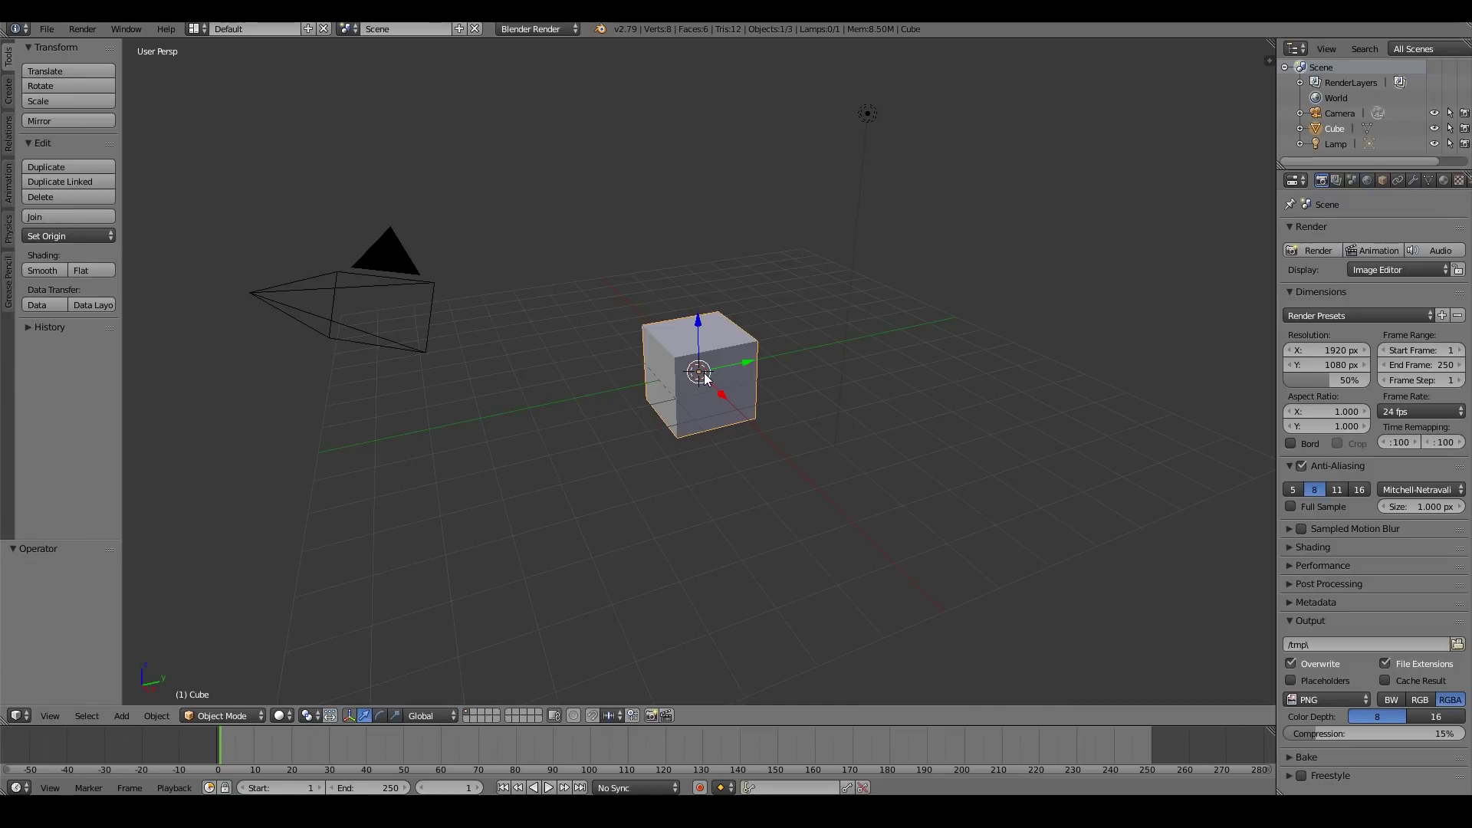
# Switch to Blender 2.79, move the cube to the second layer and back to the first, with both layers displayed
pyautogui.press('m')
pyautogui.click(837, 400)
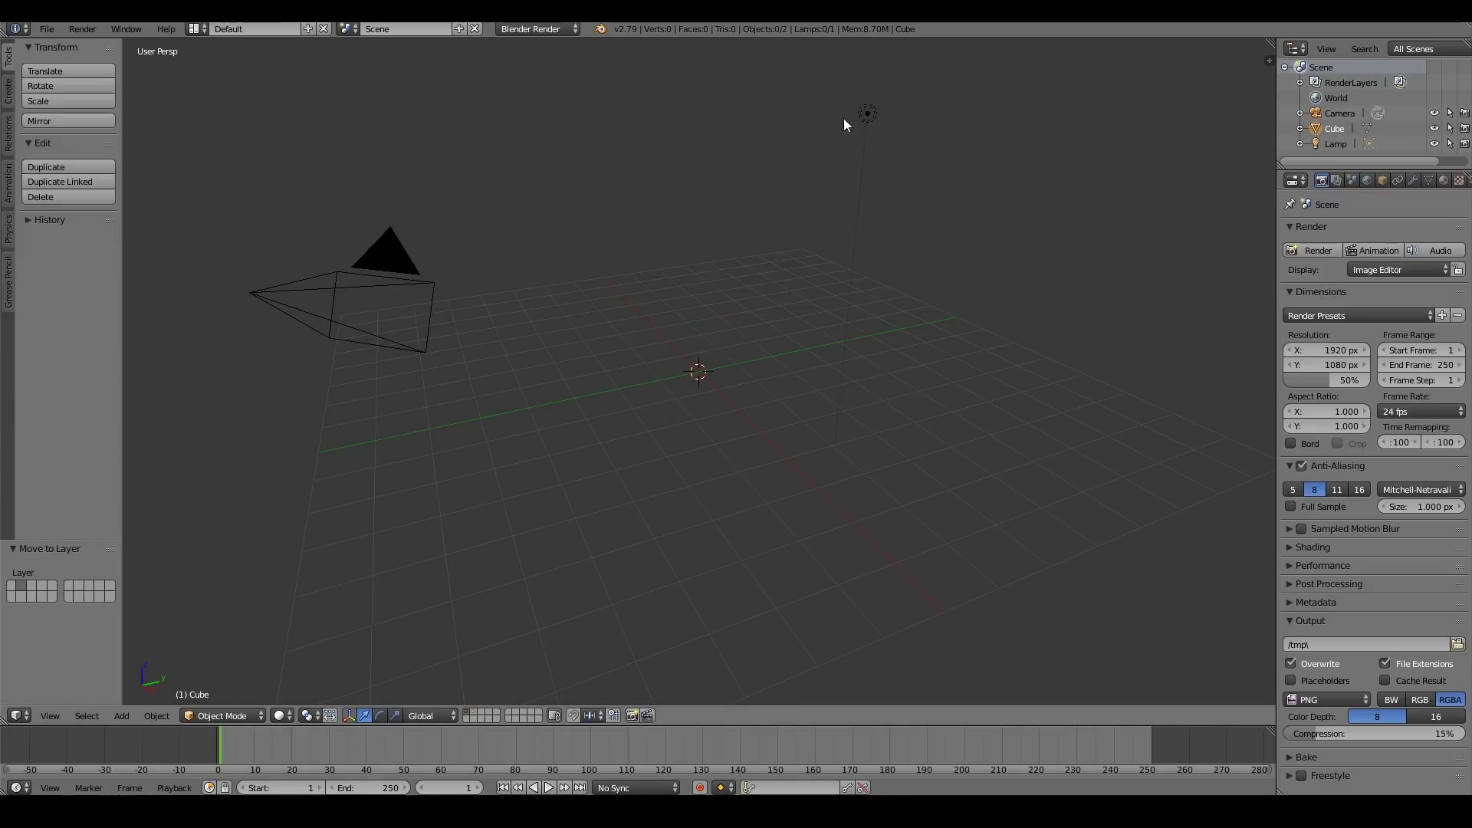
pyautogui.click(471, 710)
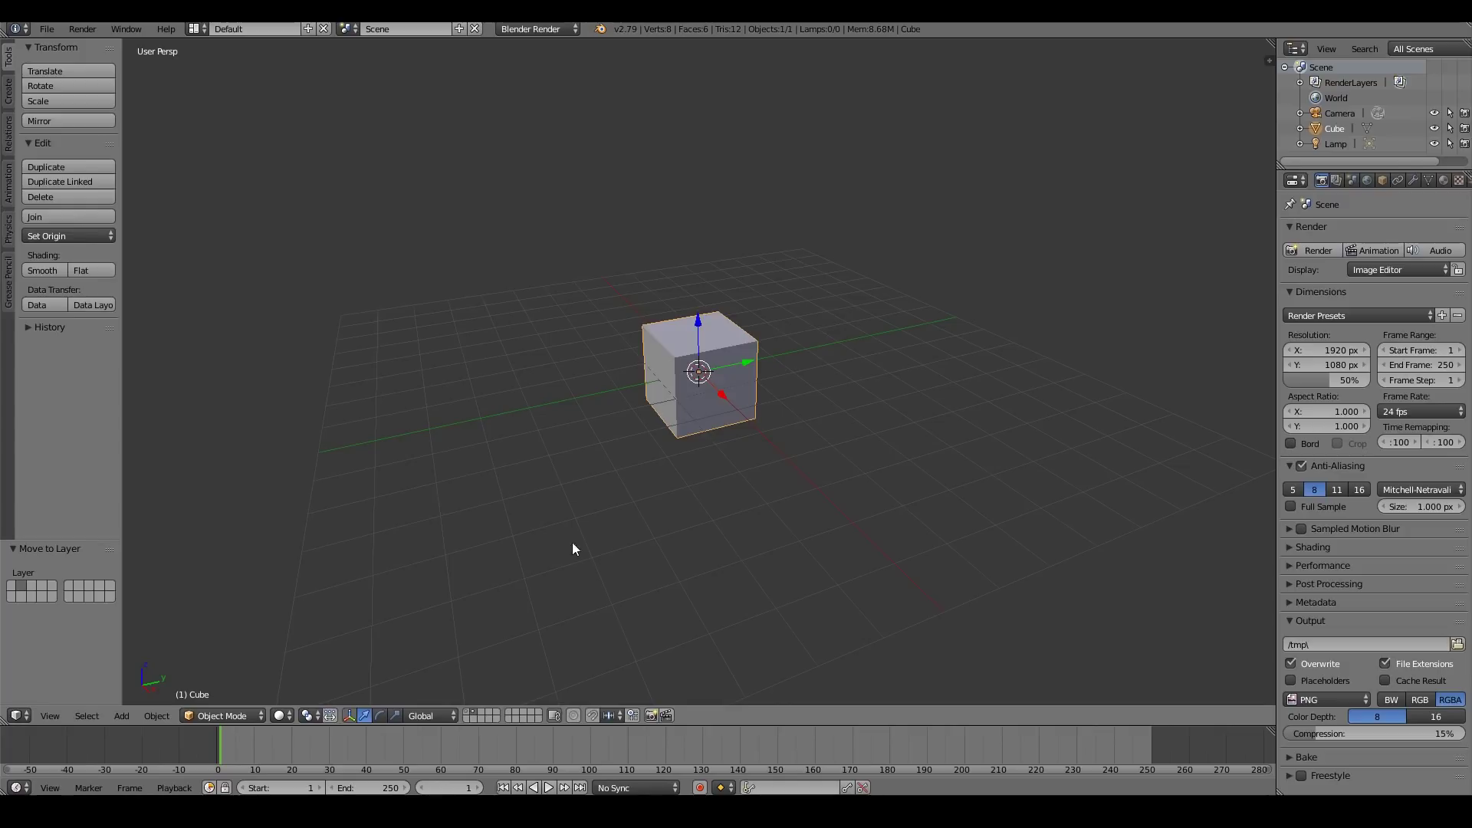
pyautogui.keyDown('shift'); pyautogui.click(468, 712); pyautogui.keyUp('shift')
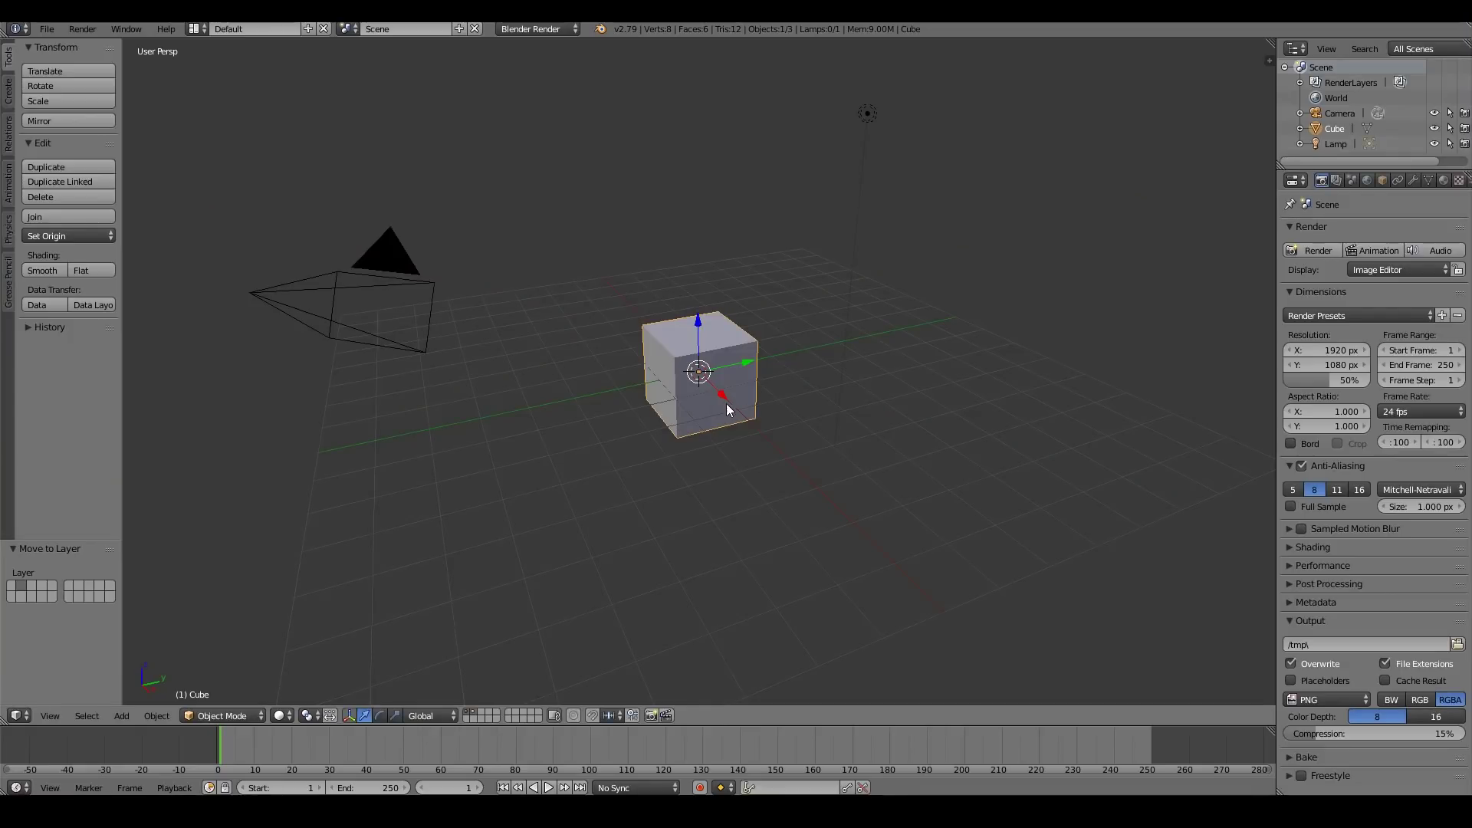
pyautogui.press('m')
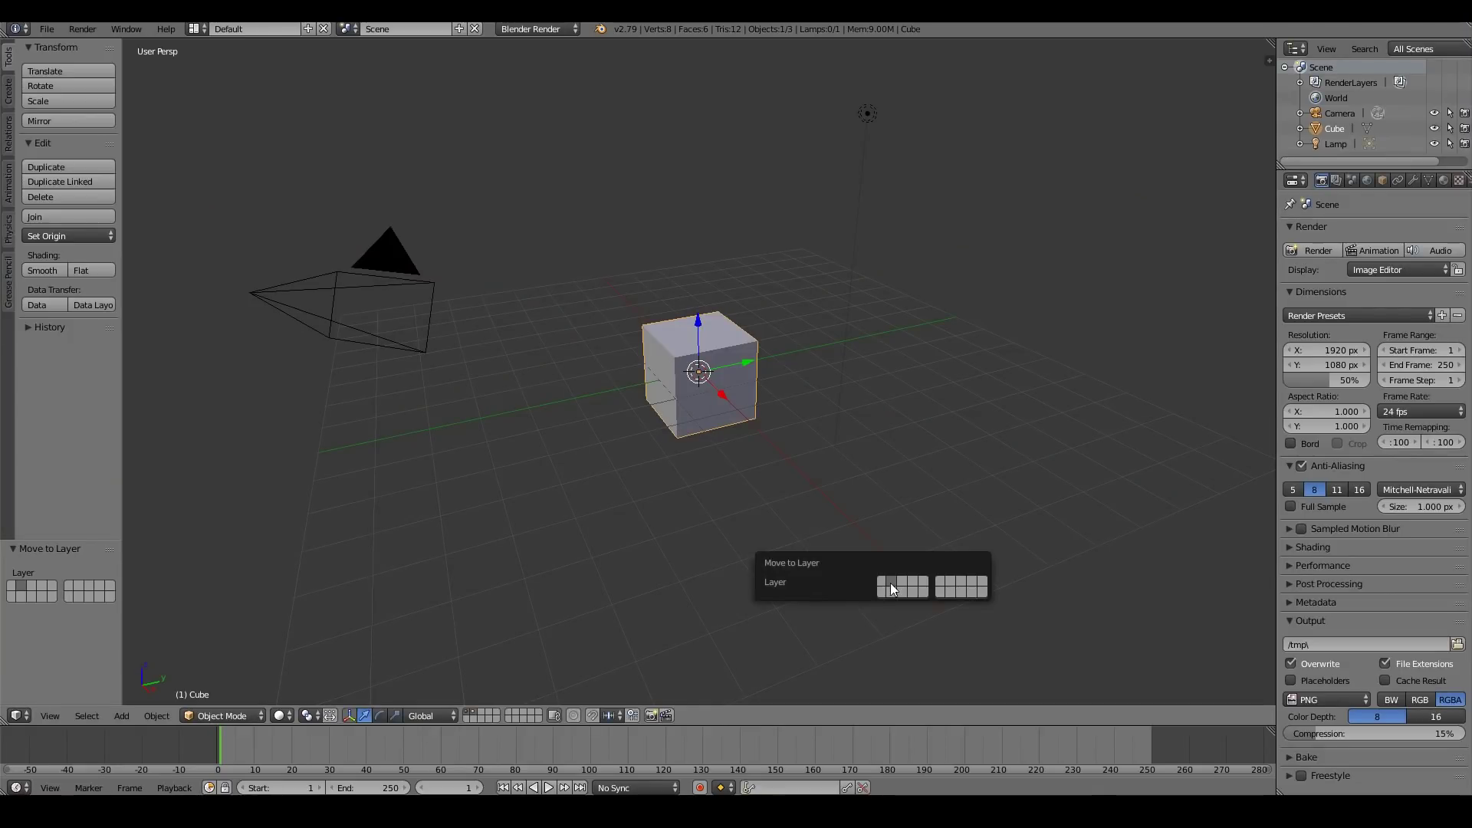
pyautogui.click(884, 586)
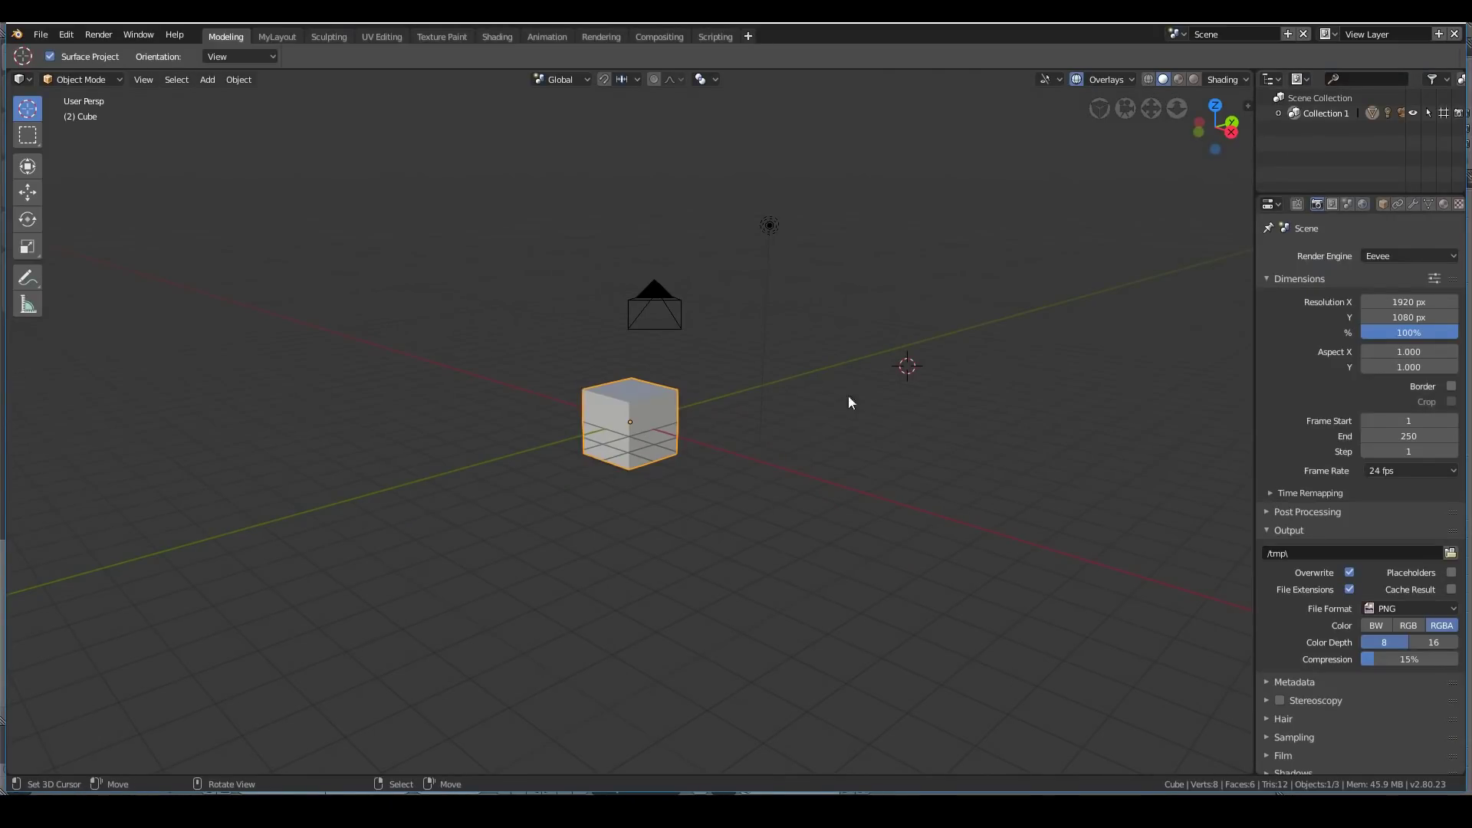
# Move the cube to the Scene Collection and from there into a new collection named Collection 2
pyautogui.press('m')
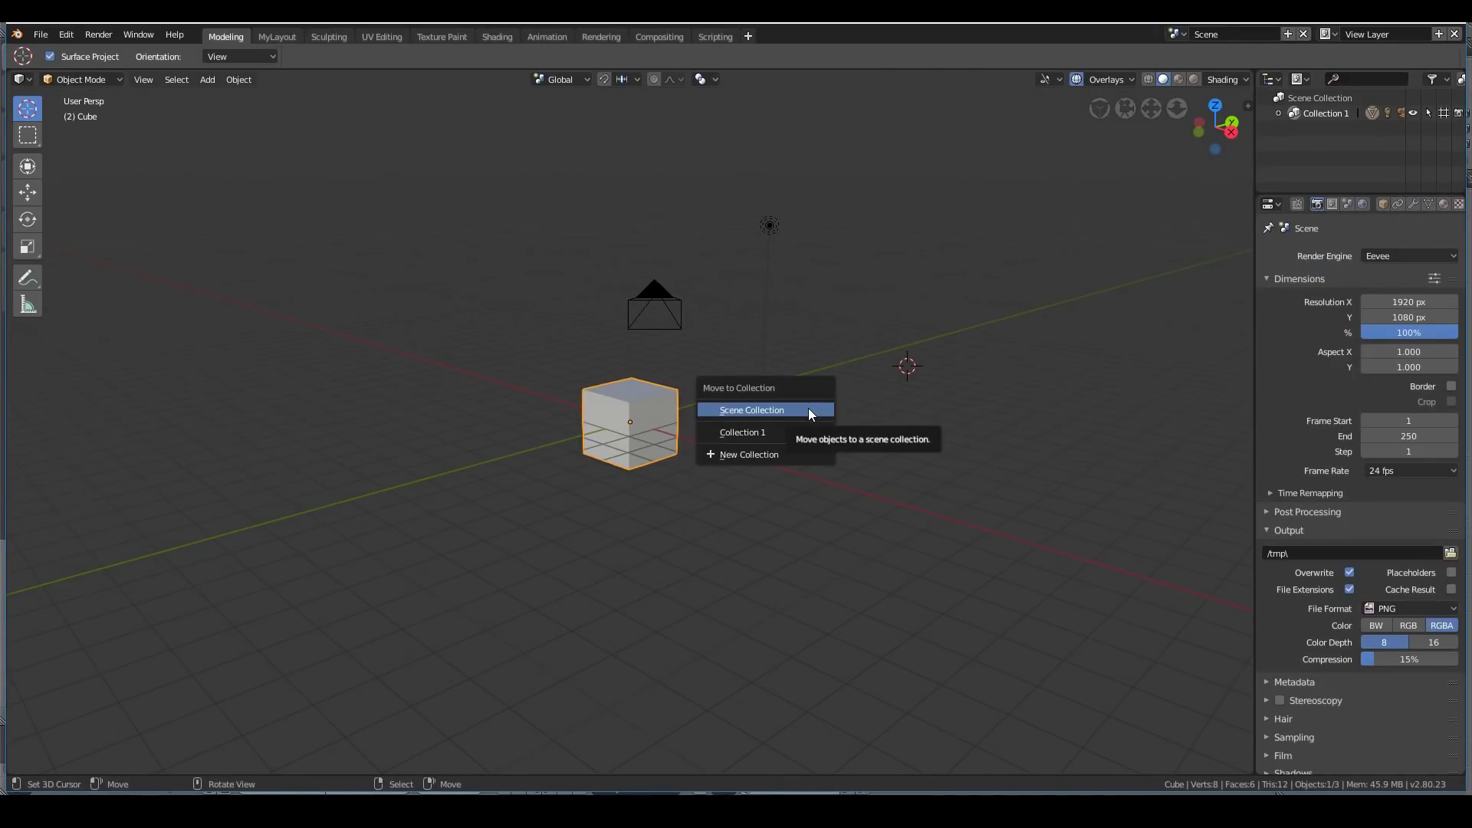
pyautogui.click(808, 411)
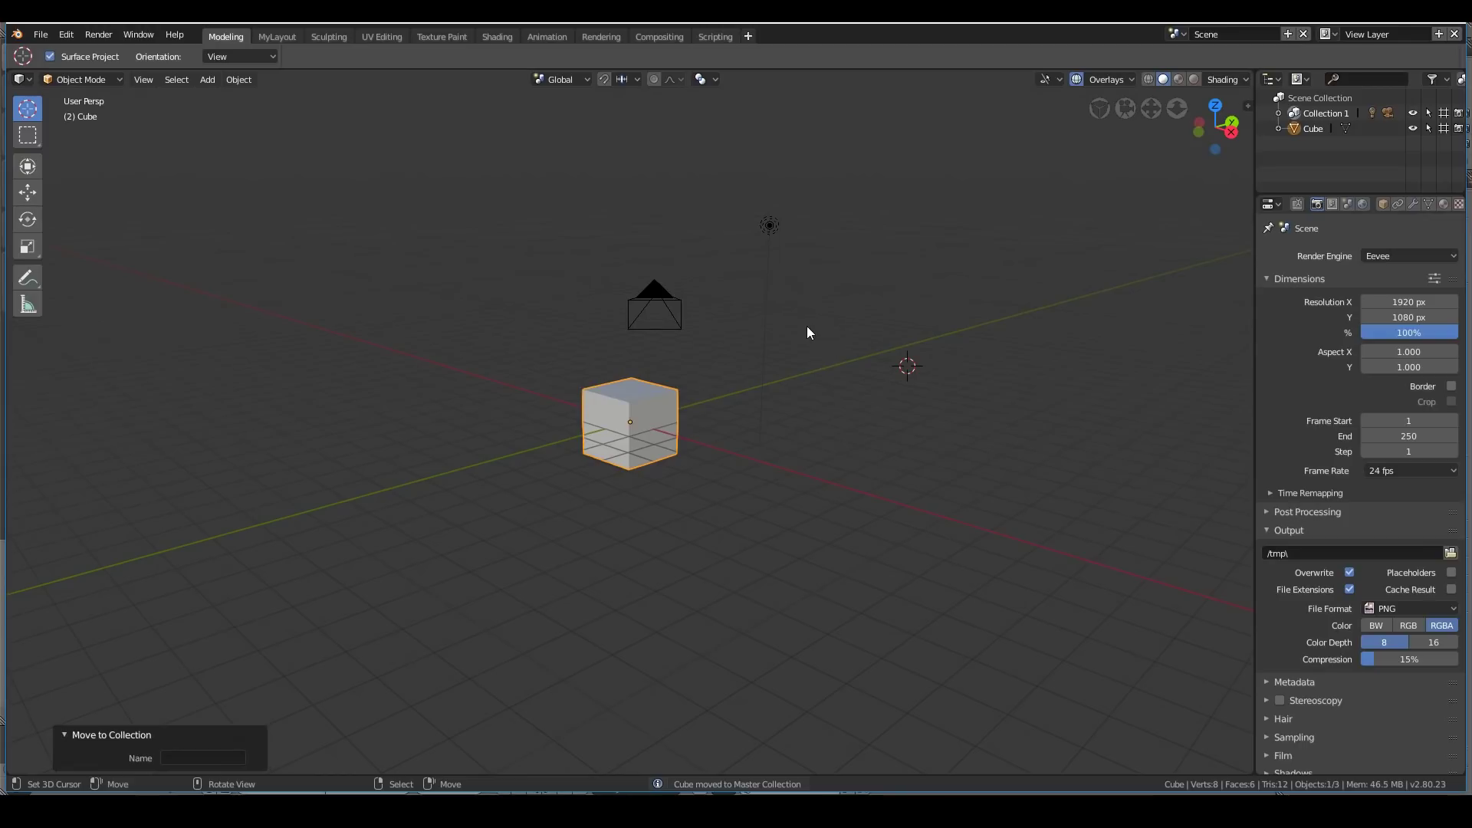
pyautogui.press('m')
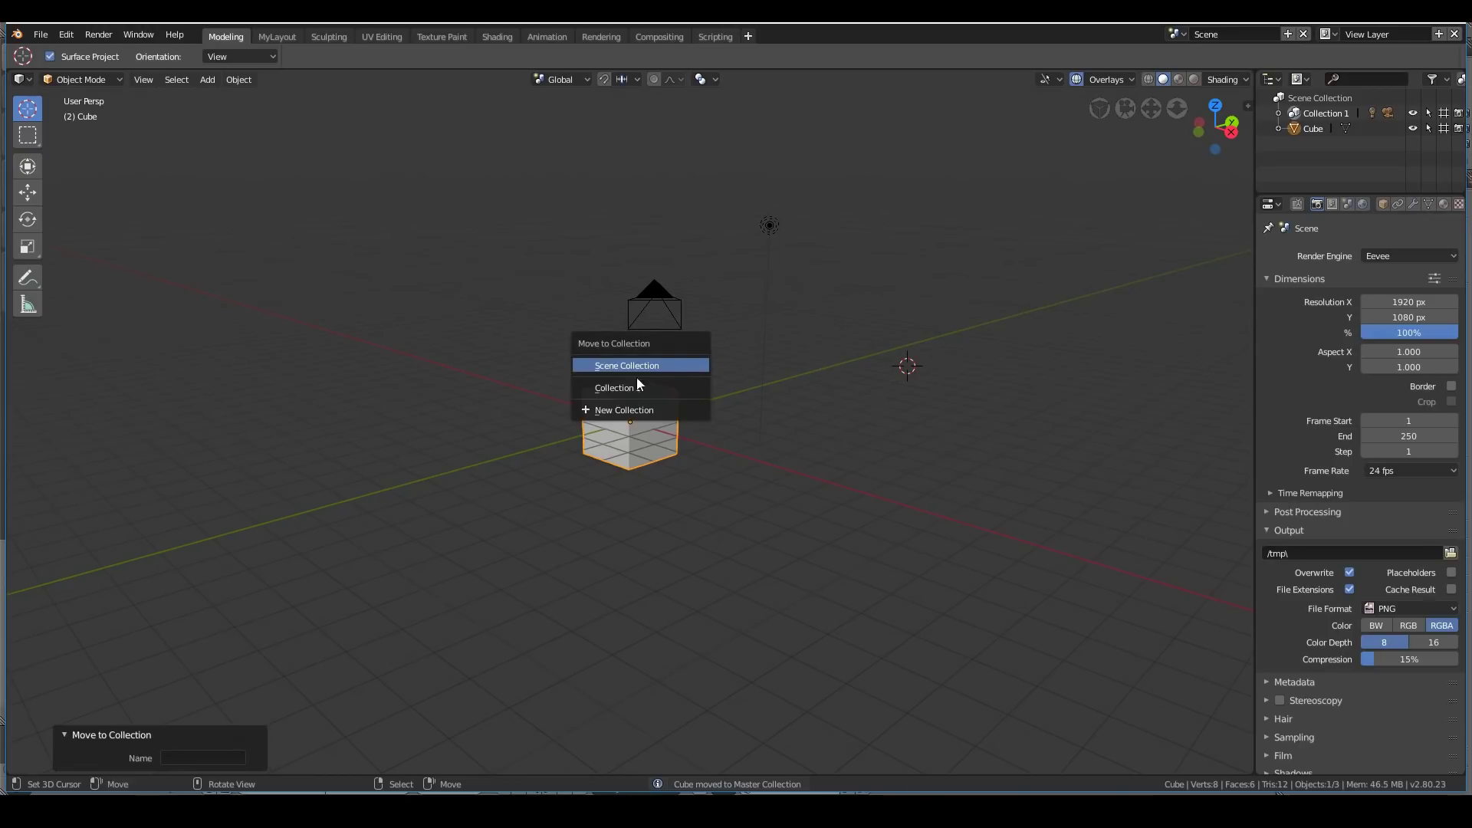
pyautogui.click(596, 411)
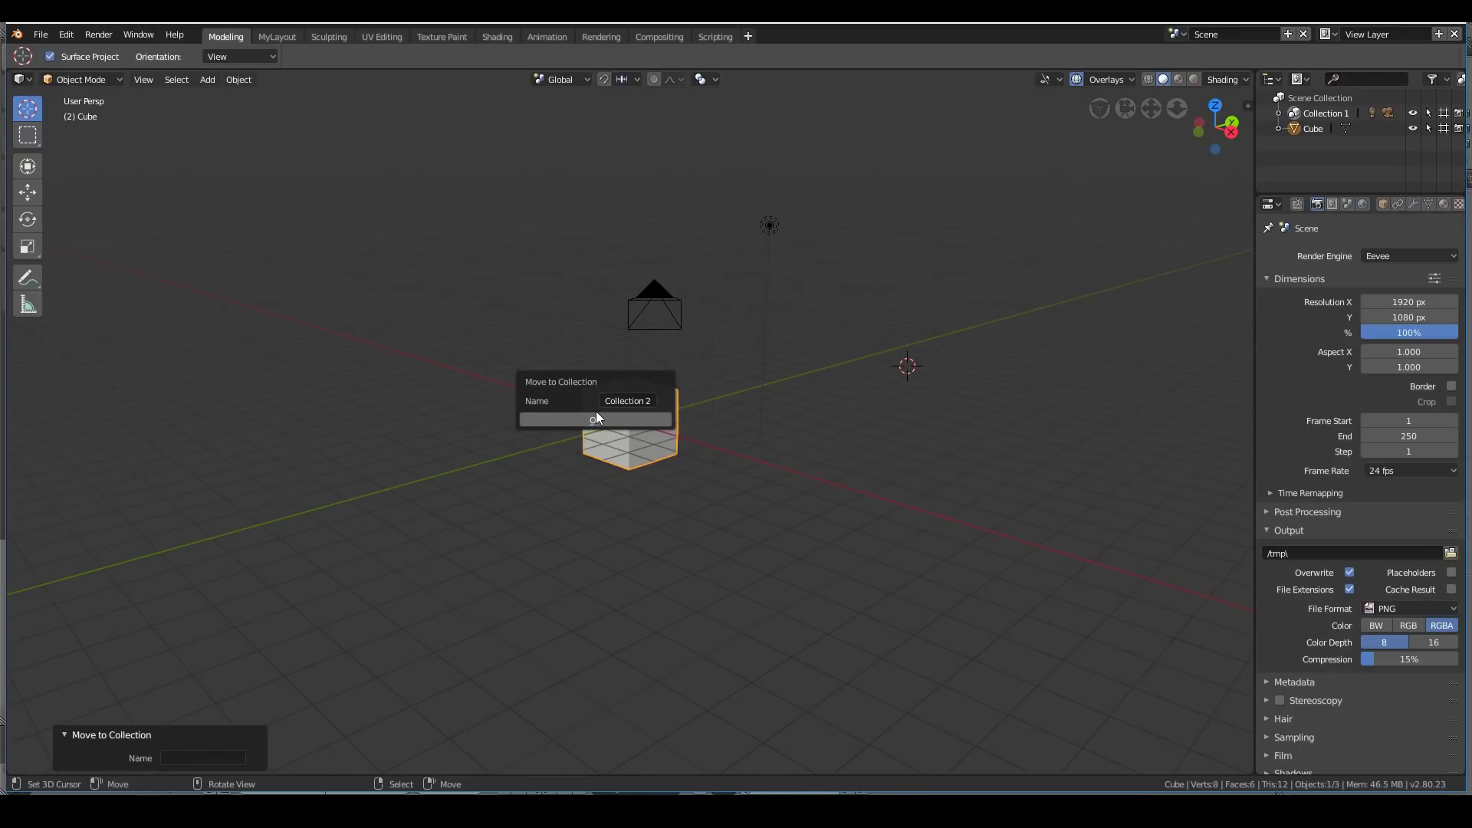
pyautogui.click(637, 419)
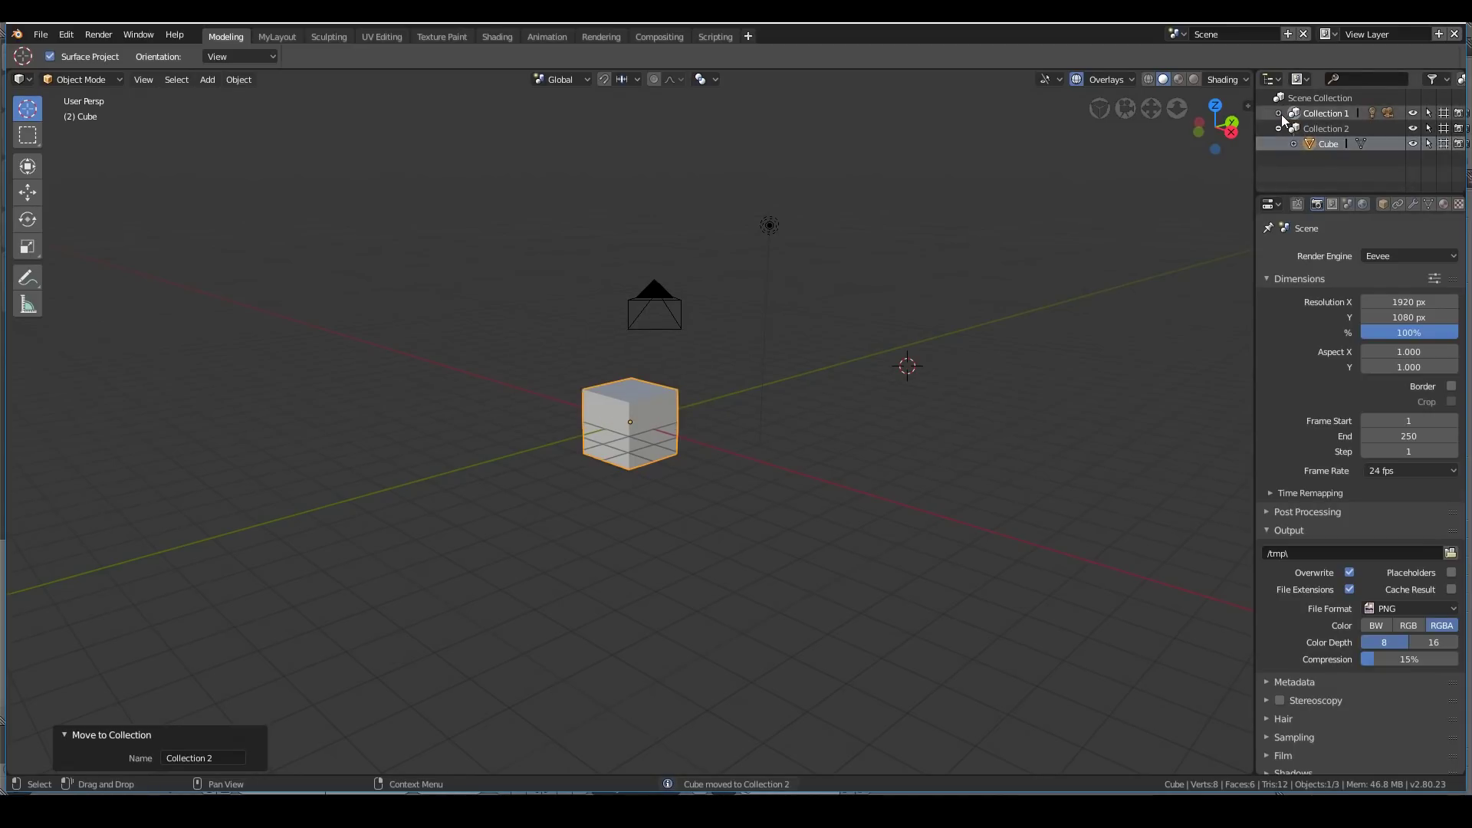
# Expand the outliner collections, link the cube to Collection 1 as well, and rename Collection 1 and 2 as All Objects and MEshes
pyautogui.press('KP_Add')
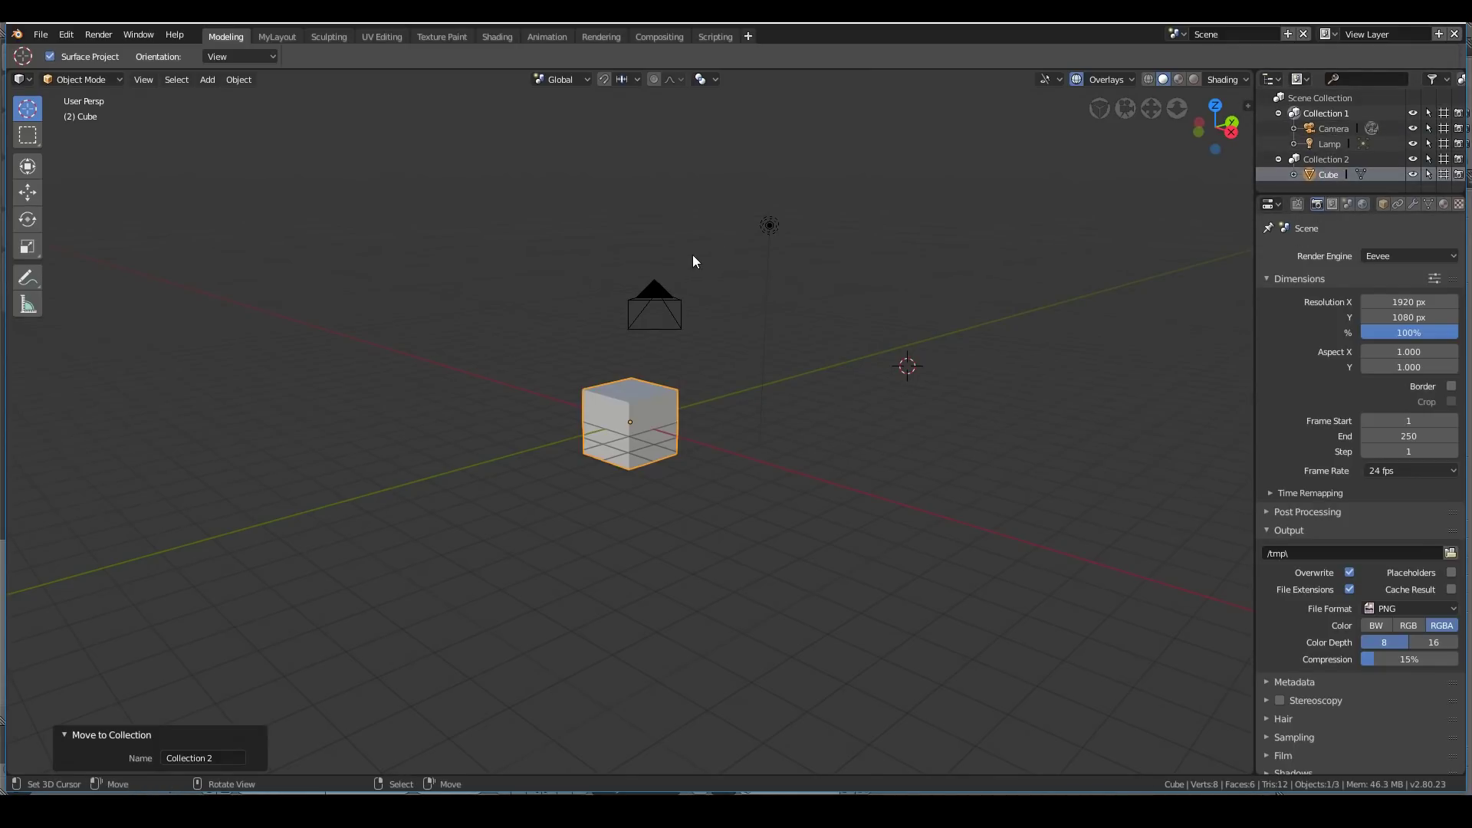
pyautogui.hotkey('shift', 'm')
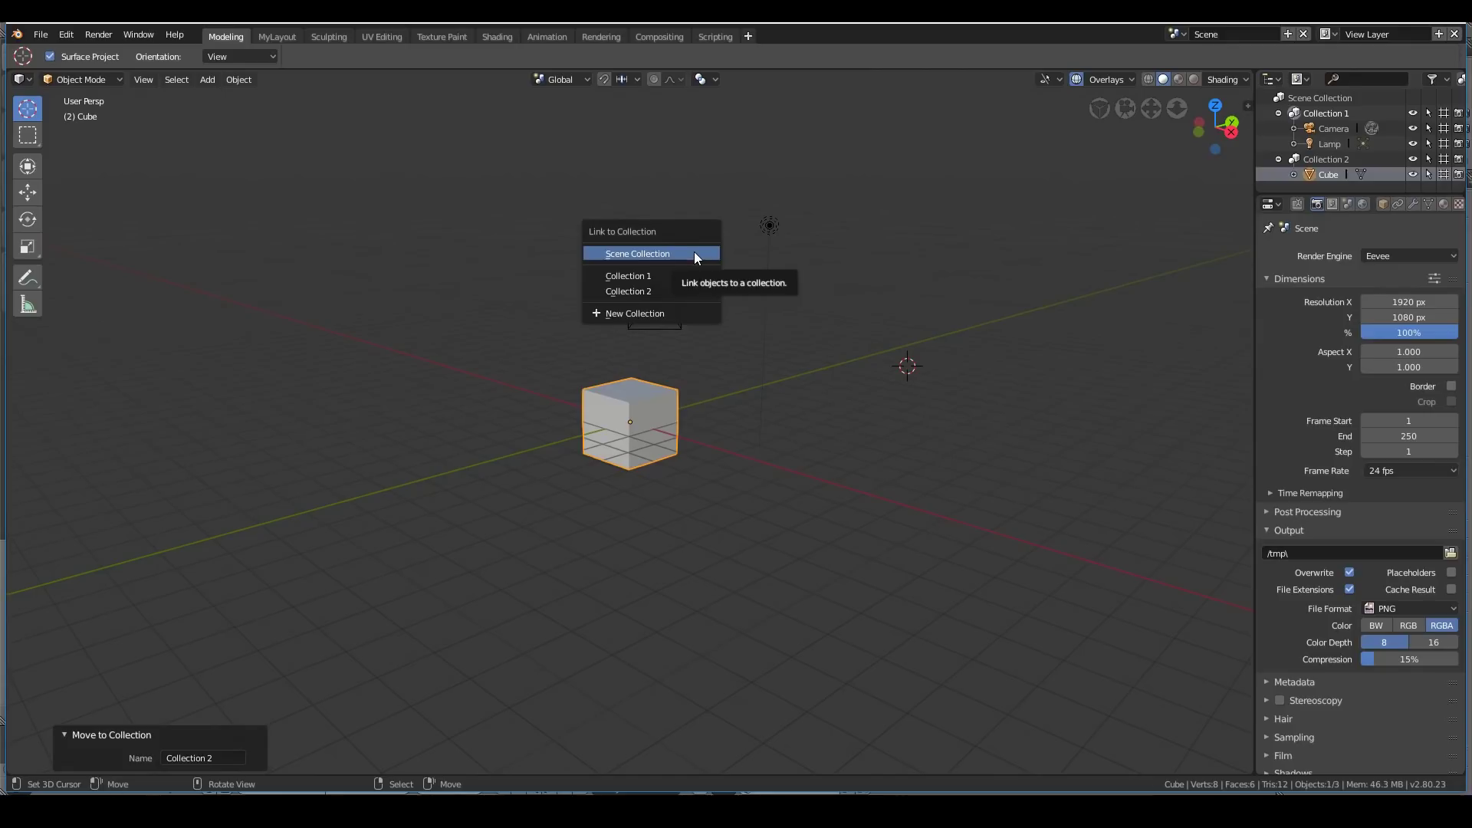
pyautogui.click(646, 275)
pyautogui.scroll(-1, 1334, 138)
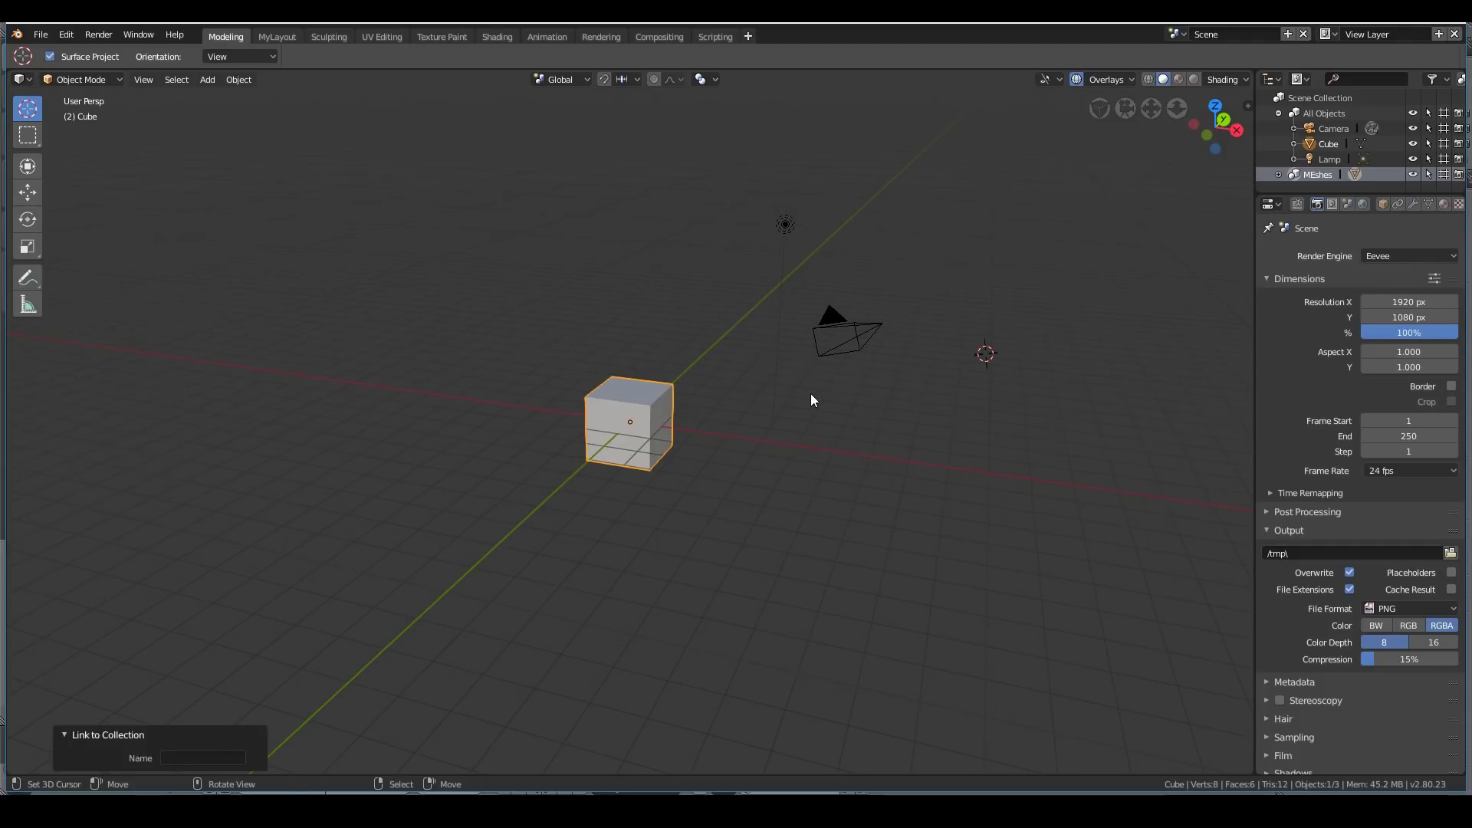
# Create a new collection nested inside the All Objects collection and select it in the outliner
pyautogui.scroll(-3, 692, 332)
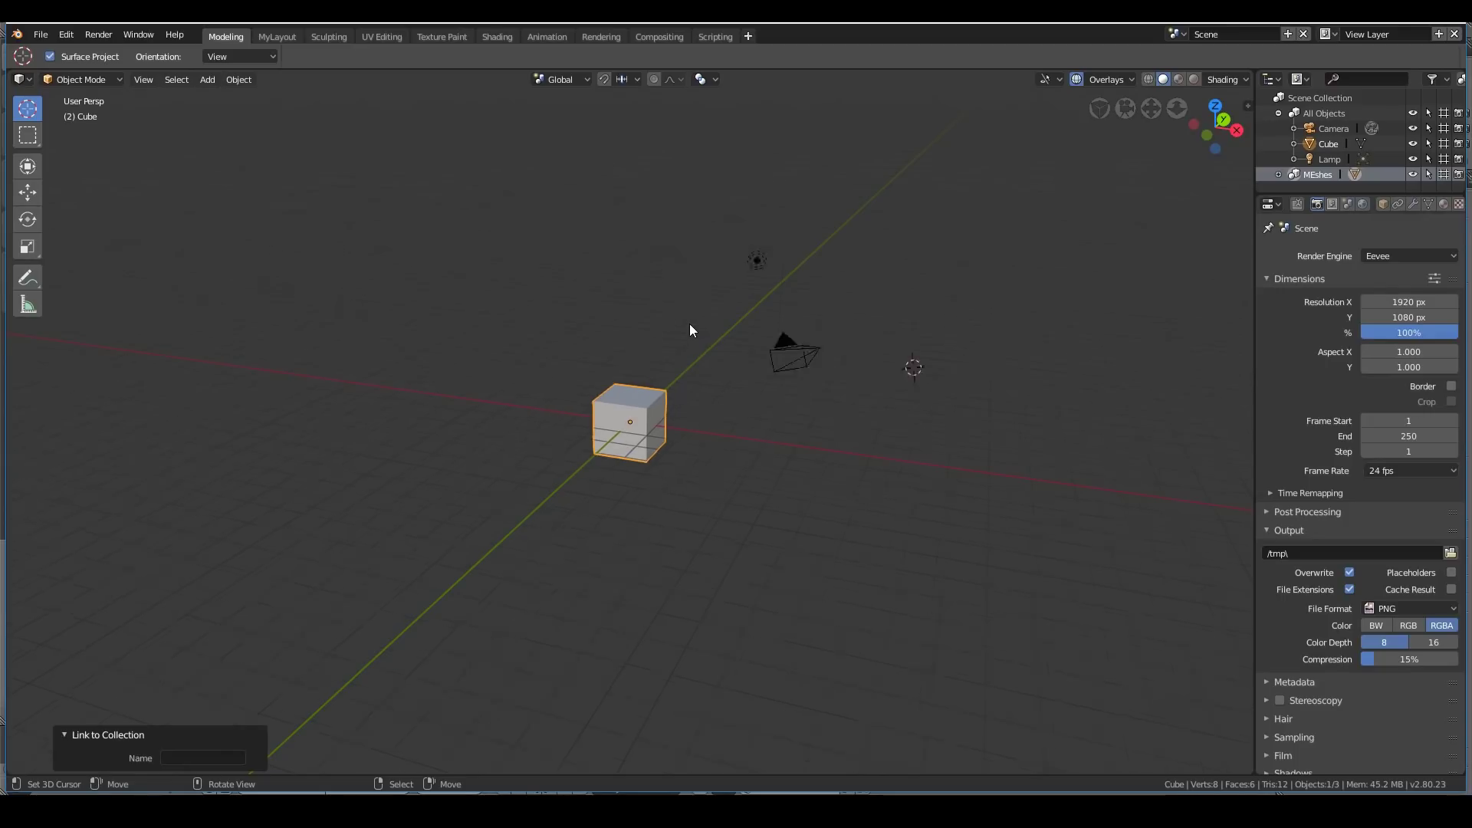
pyautogui.moveTo(688, 323); pyautogui.dragTo(614, 399, button='middle')
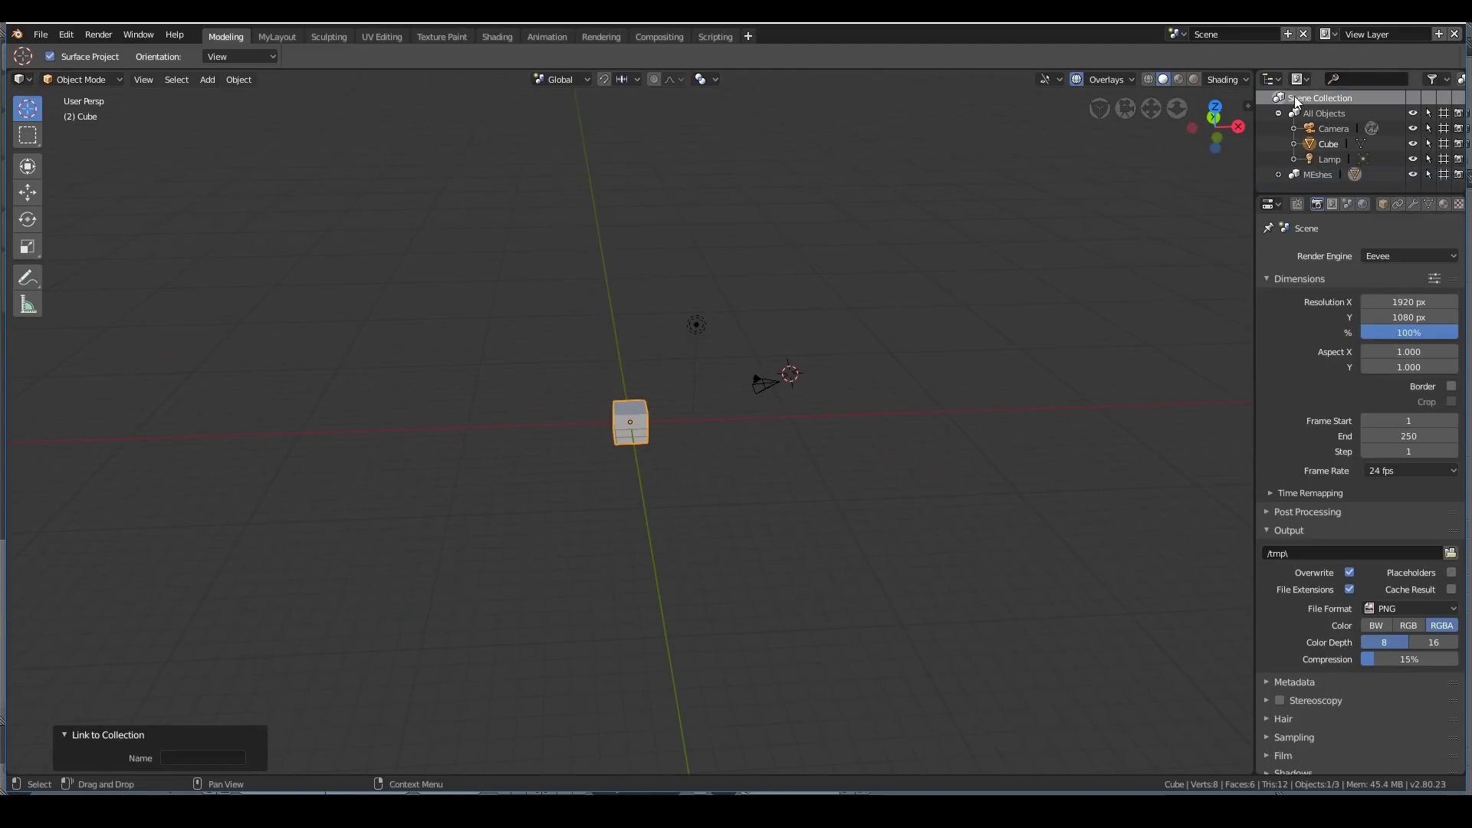
pyautogui.click(1328, 109)
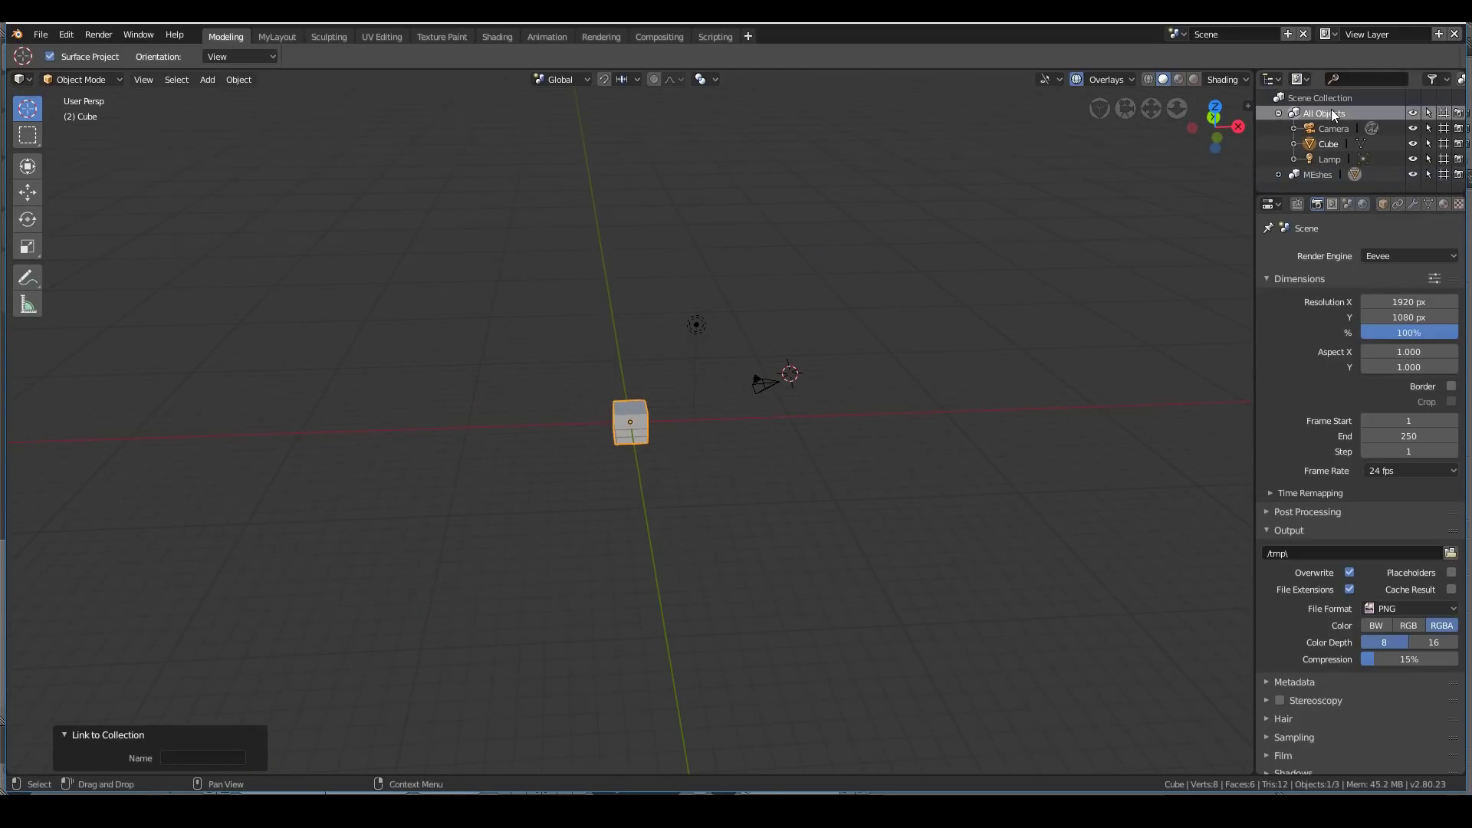
pyautogui.rightClick(1307, 175)
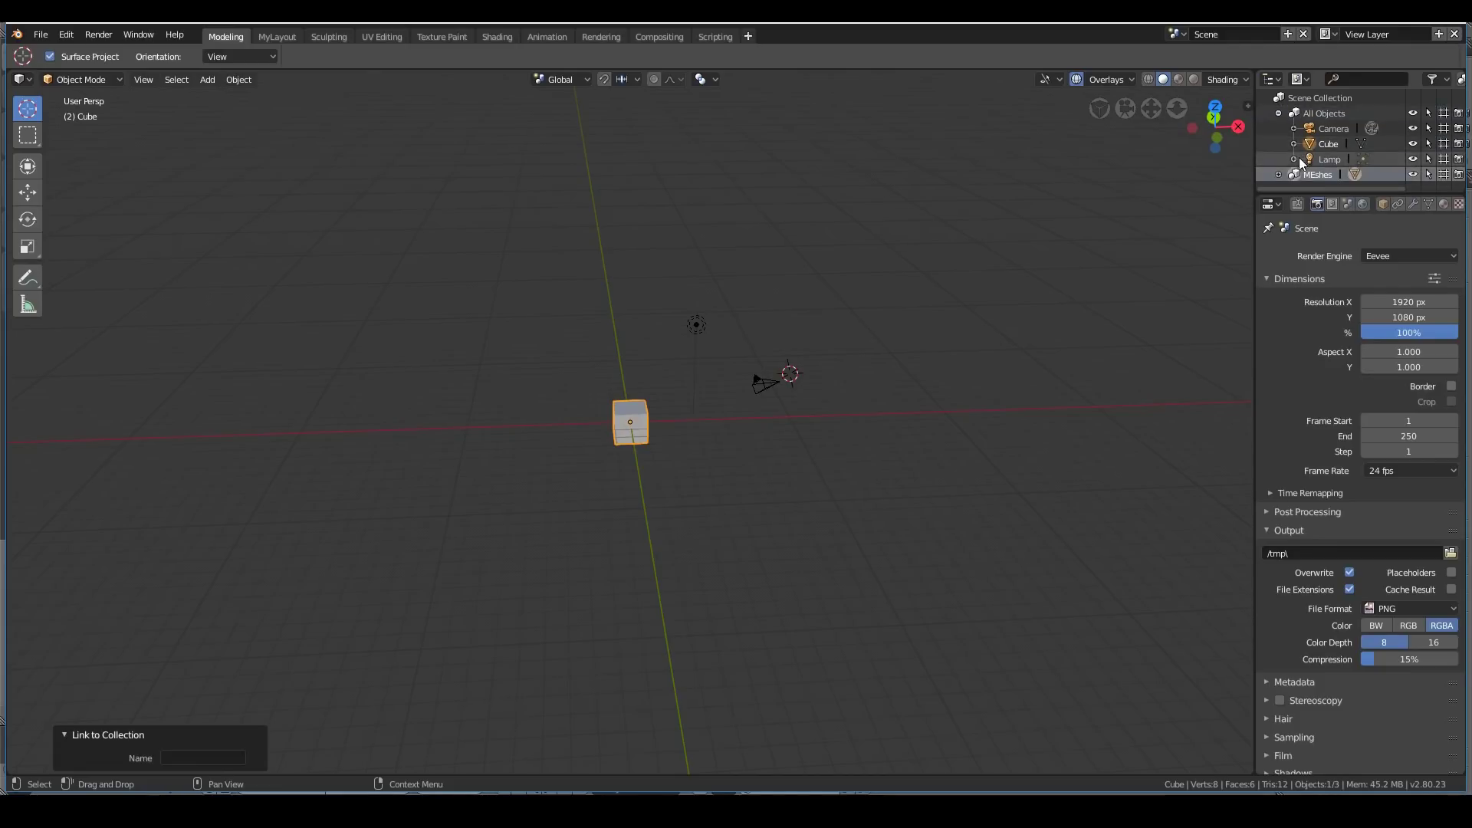
pyautogui.rightClick(1335, 111)
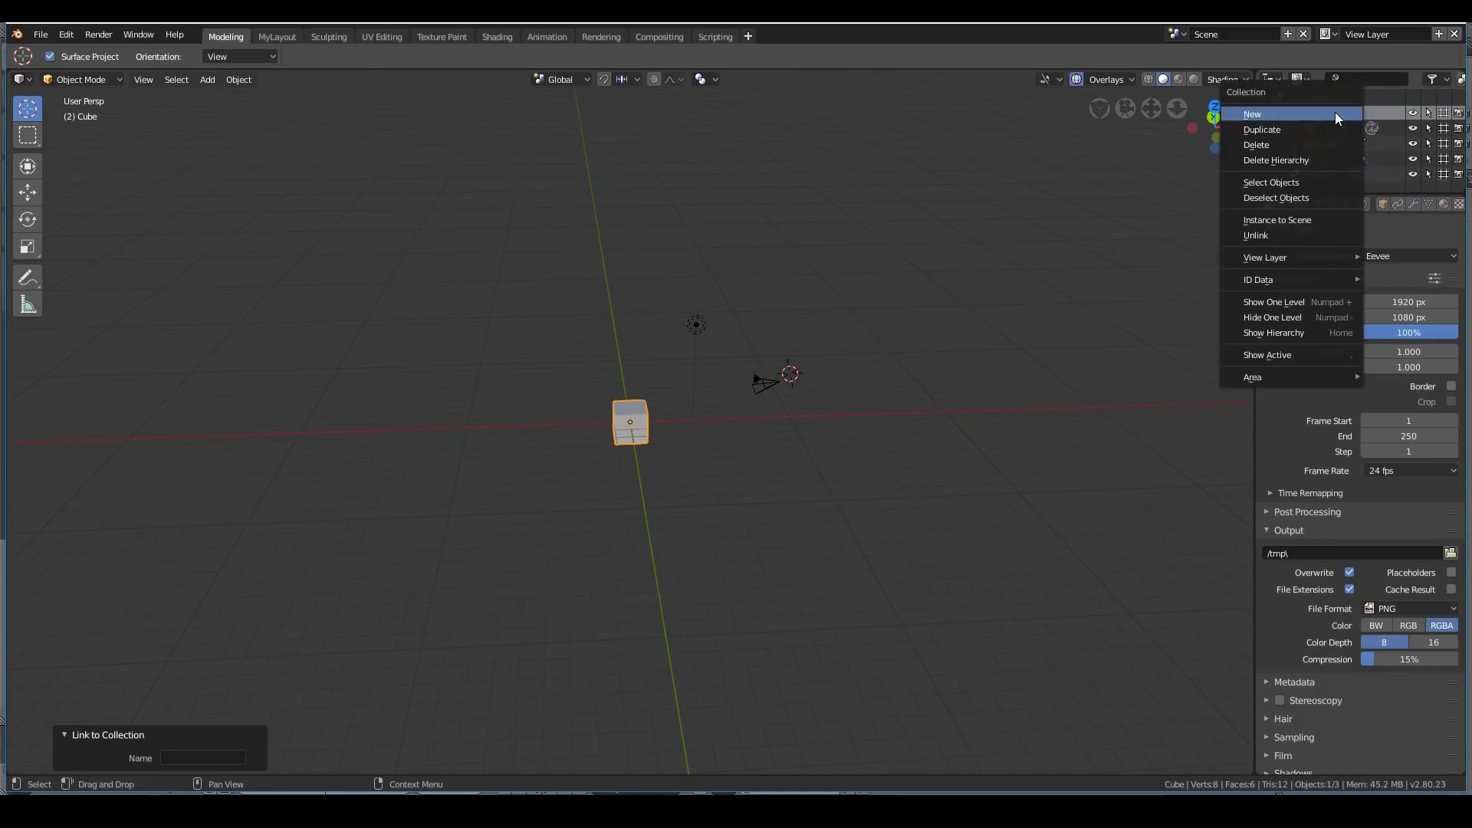
pyautogui.click(1336, 114)
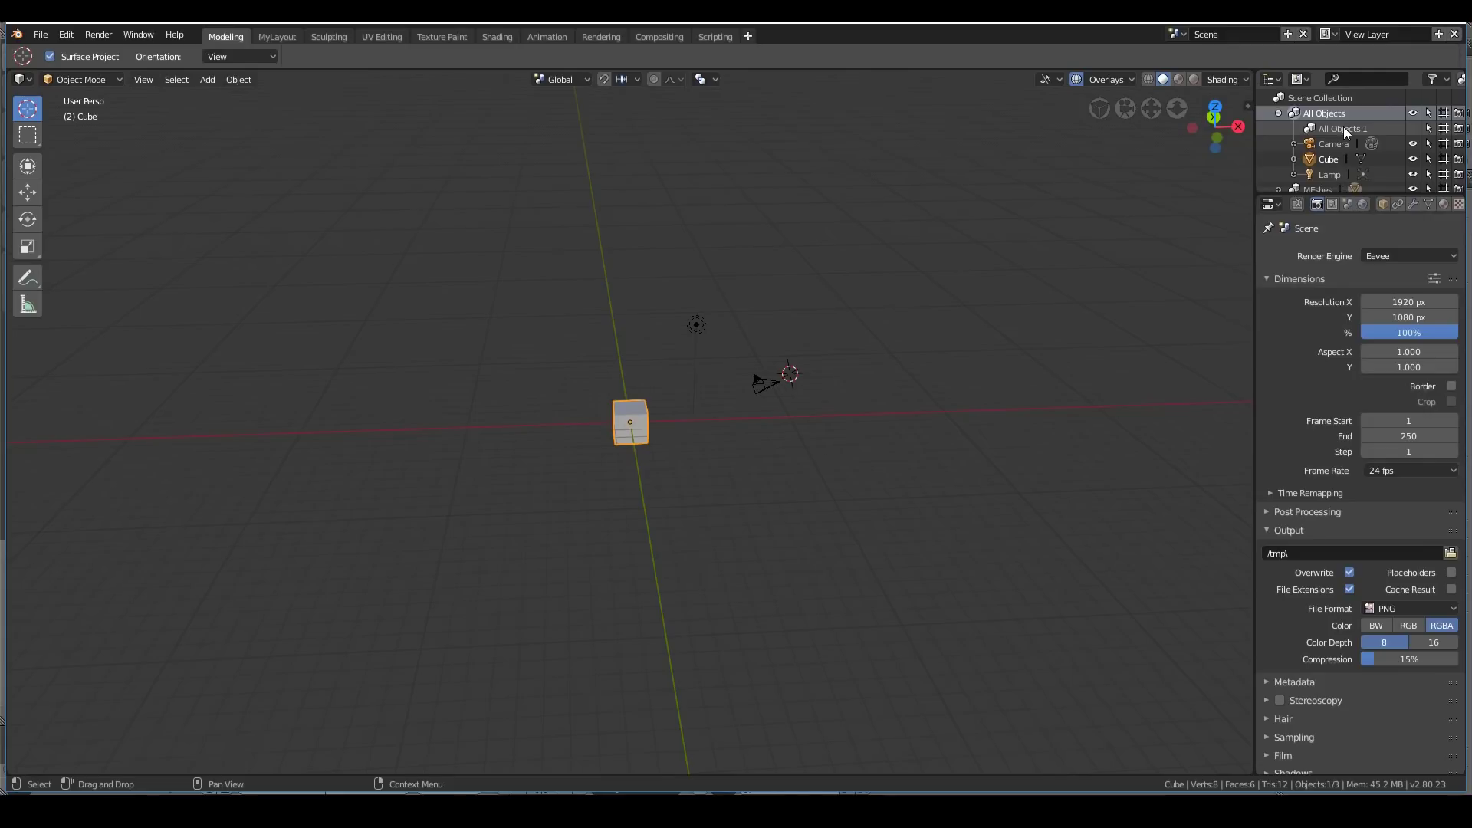
pyautogui.doubleClick(1343, 129)
pyautogui.scroll(6, 858, 332)
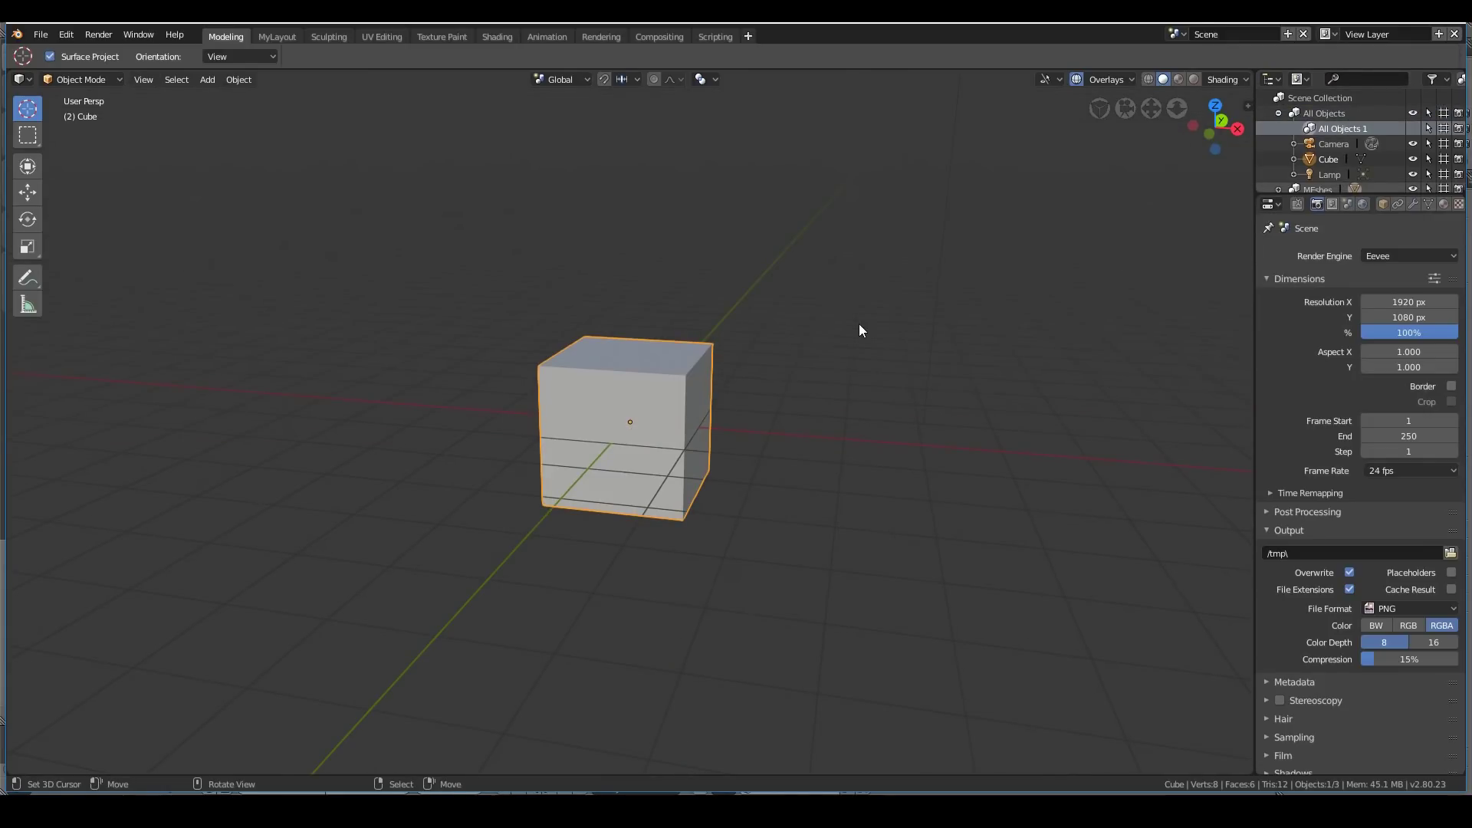
# Create a second, empty scene, add a UV sphere with 32 segments and 16 rings to it, and return to the original scene
pyautogui.click(1177, 34)
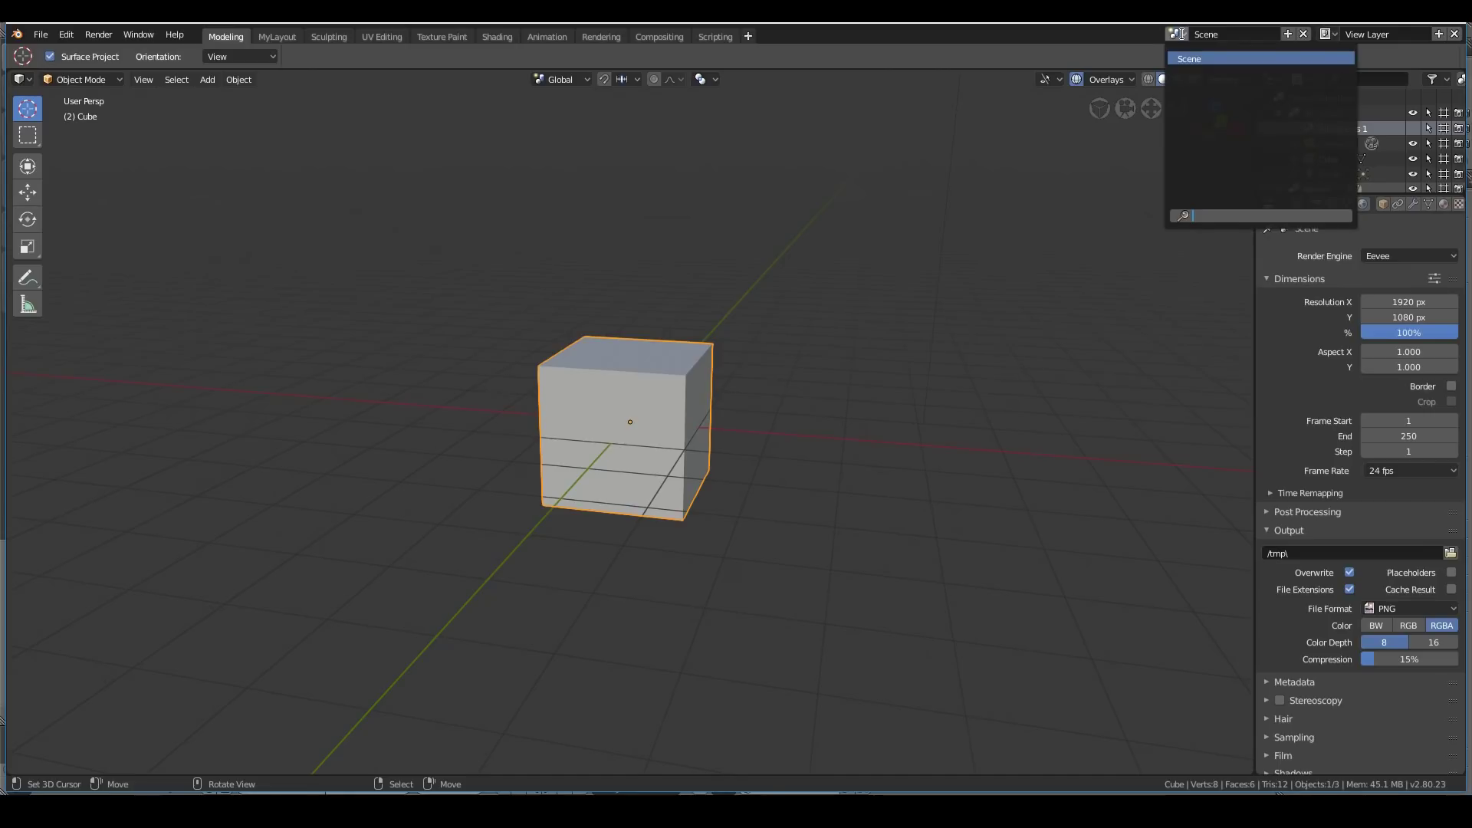
pyautogui.click(1181, 34)
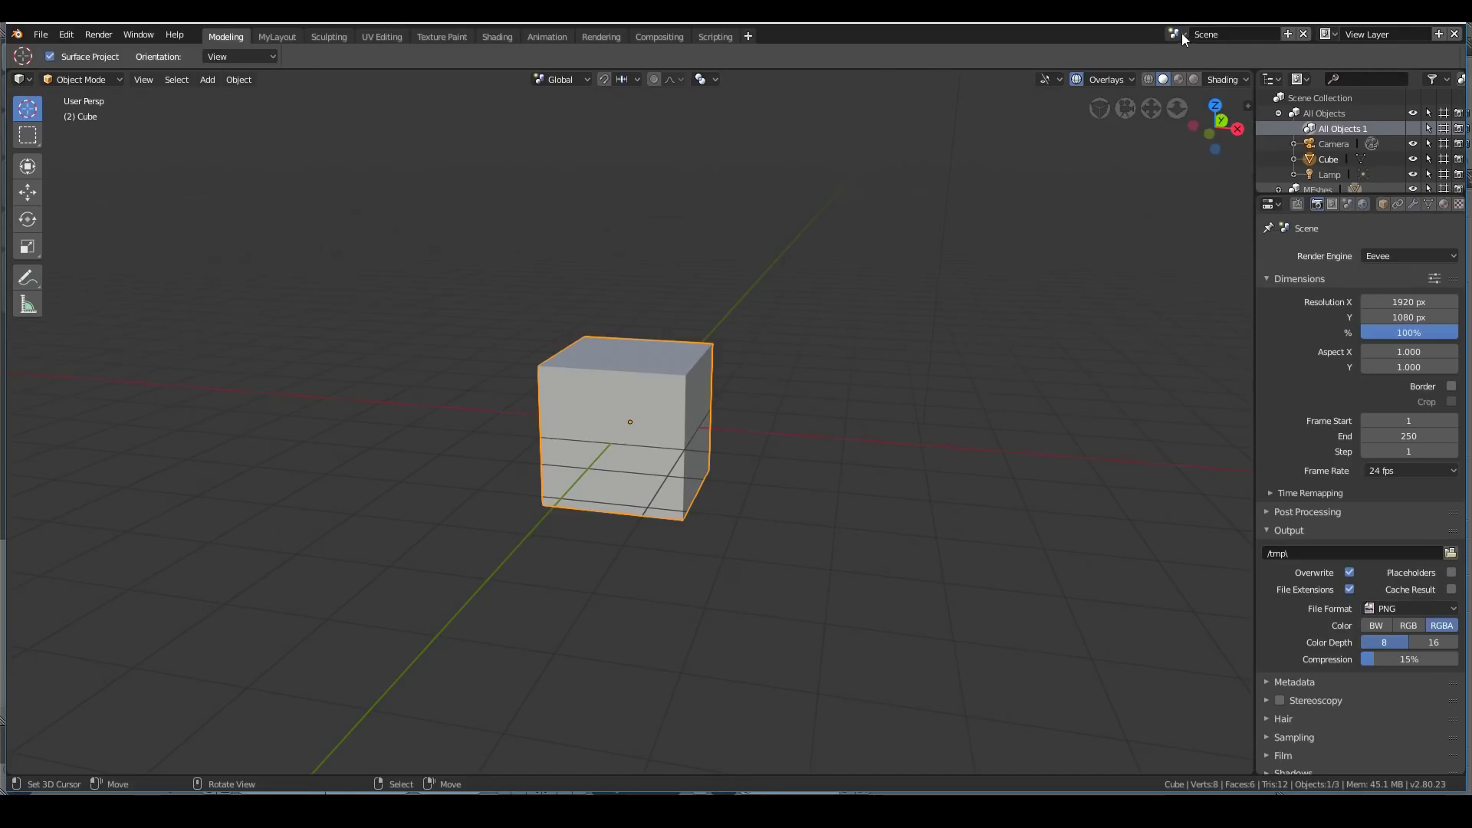
pyautogui.click(1289, 34)
pyautogui.click(1218, 63)
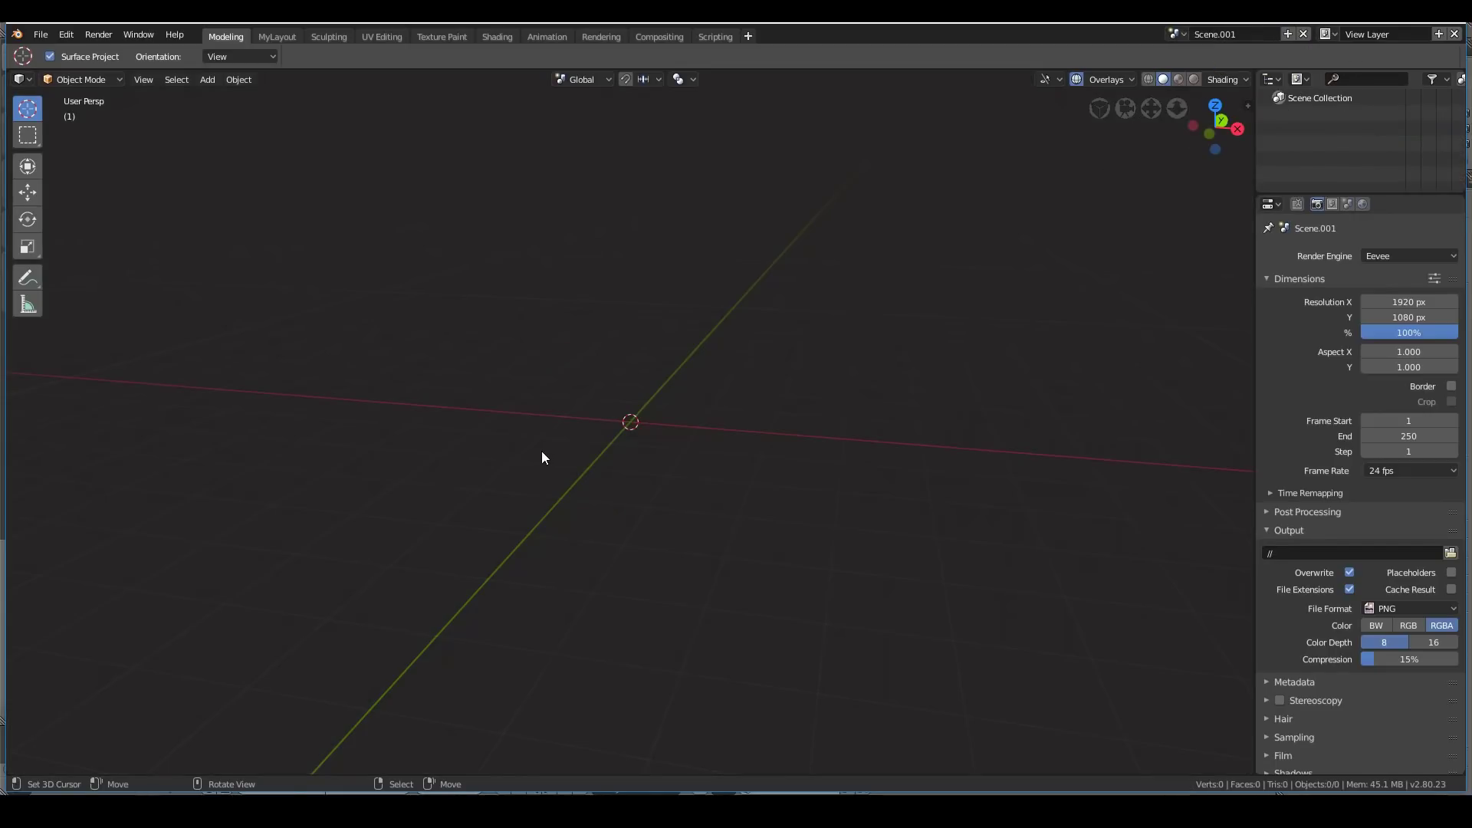
pyautogui.hotkey('ctrl', 'z')
pyautogui.moveTo(632, 434); pyautogui.dragTo(533, 325, button='middle')
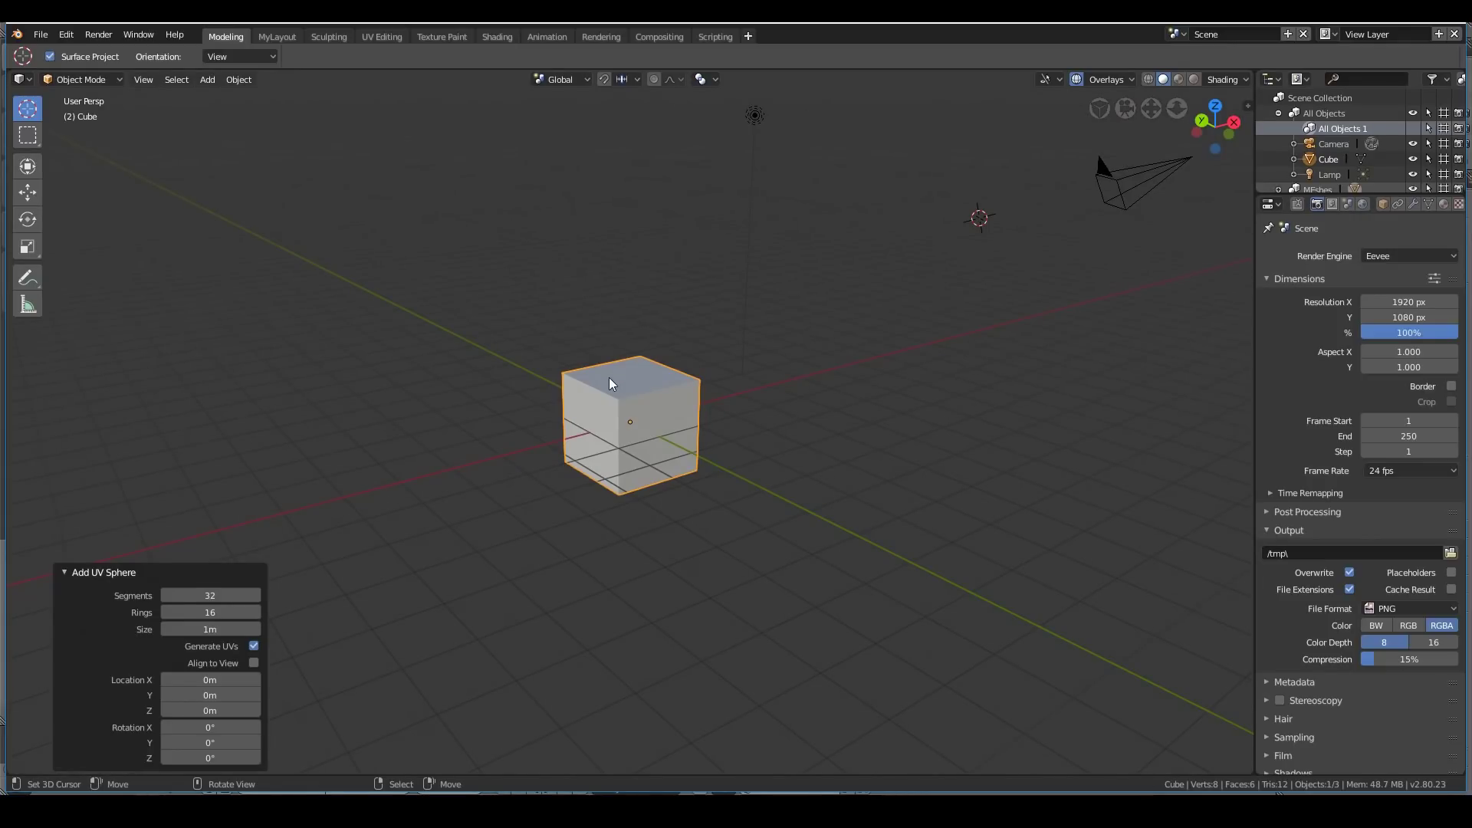
pyautogui.click(1181, 34)
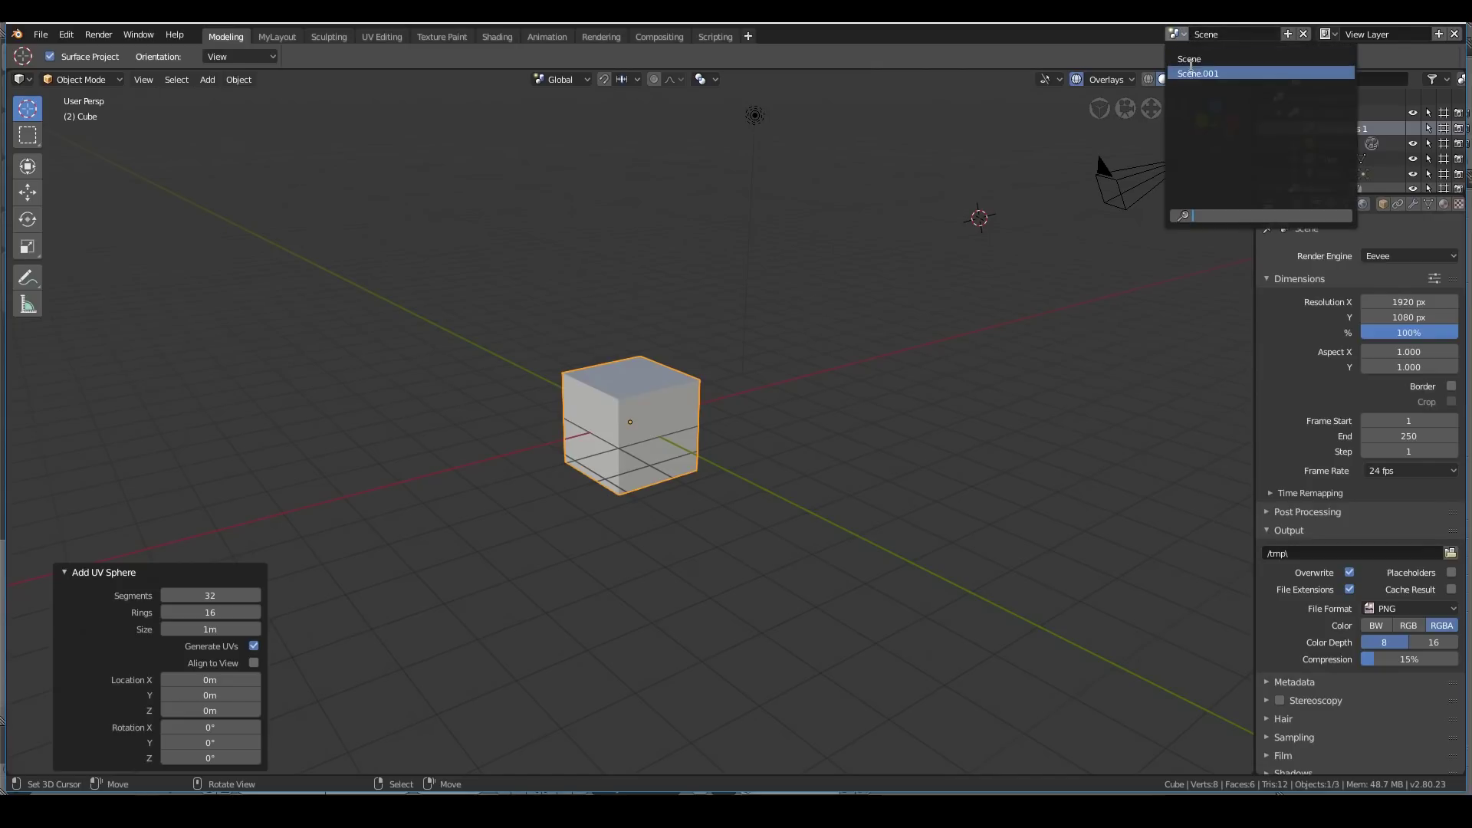
pyautogui.click(1193, 68)
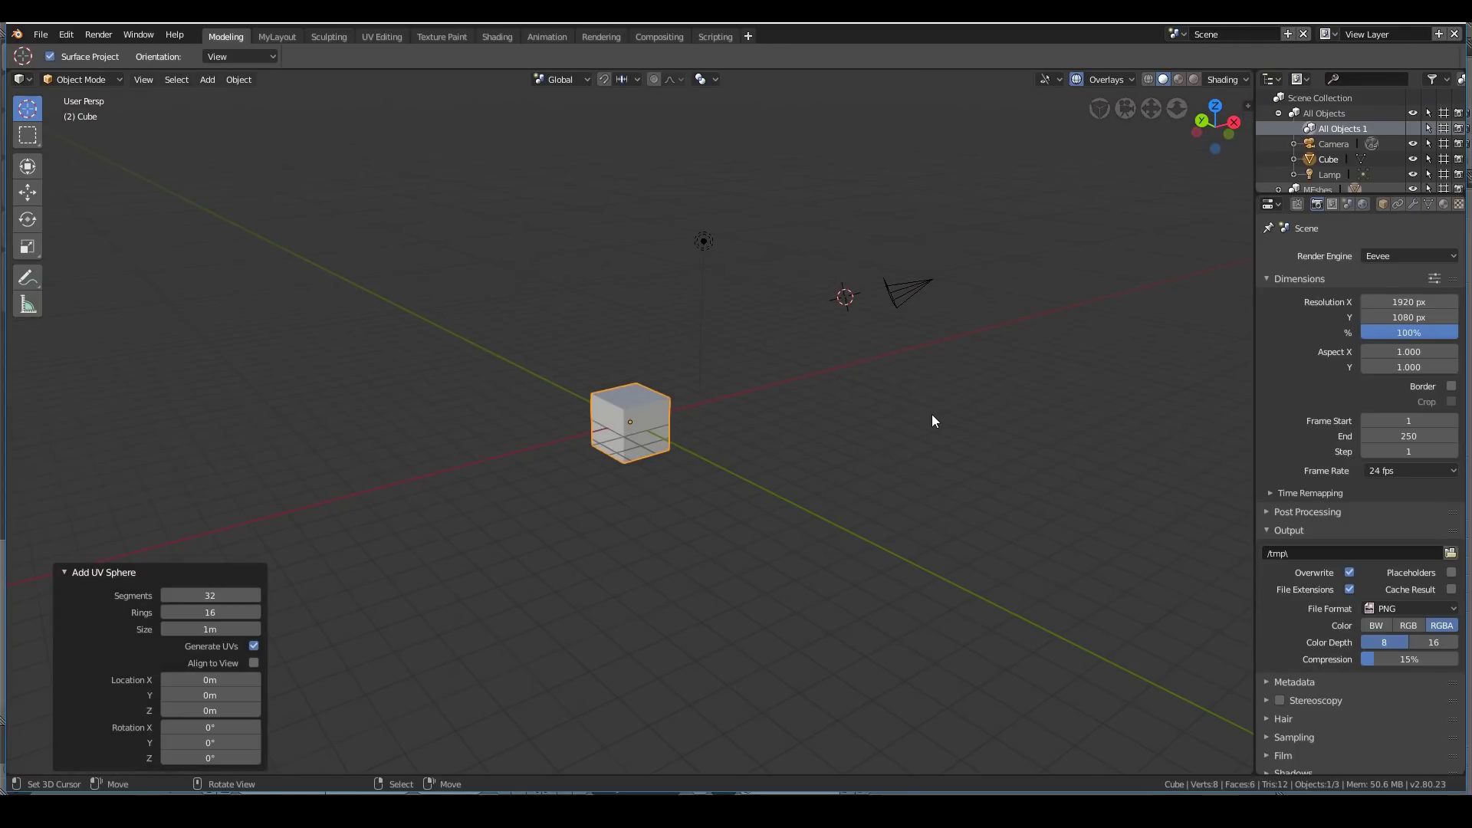
# Examine the list of view layers and the View Layer properties of the scene
pyautogui.click(1326, 36)
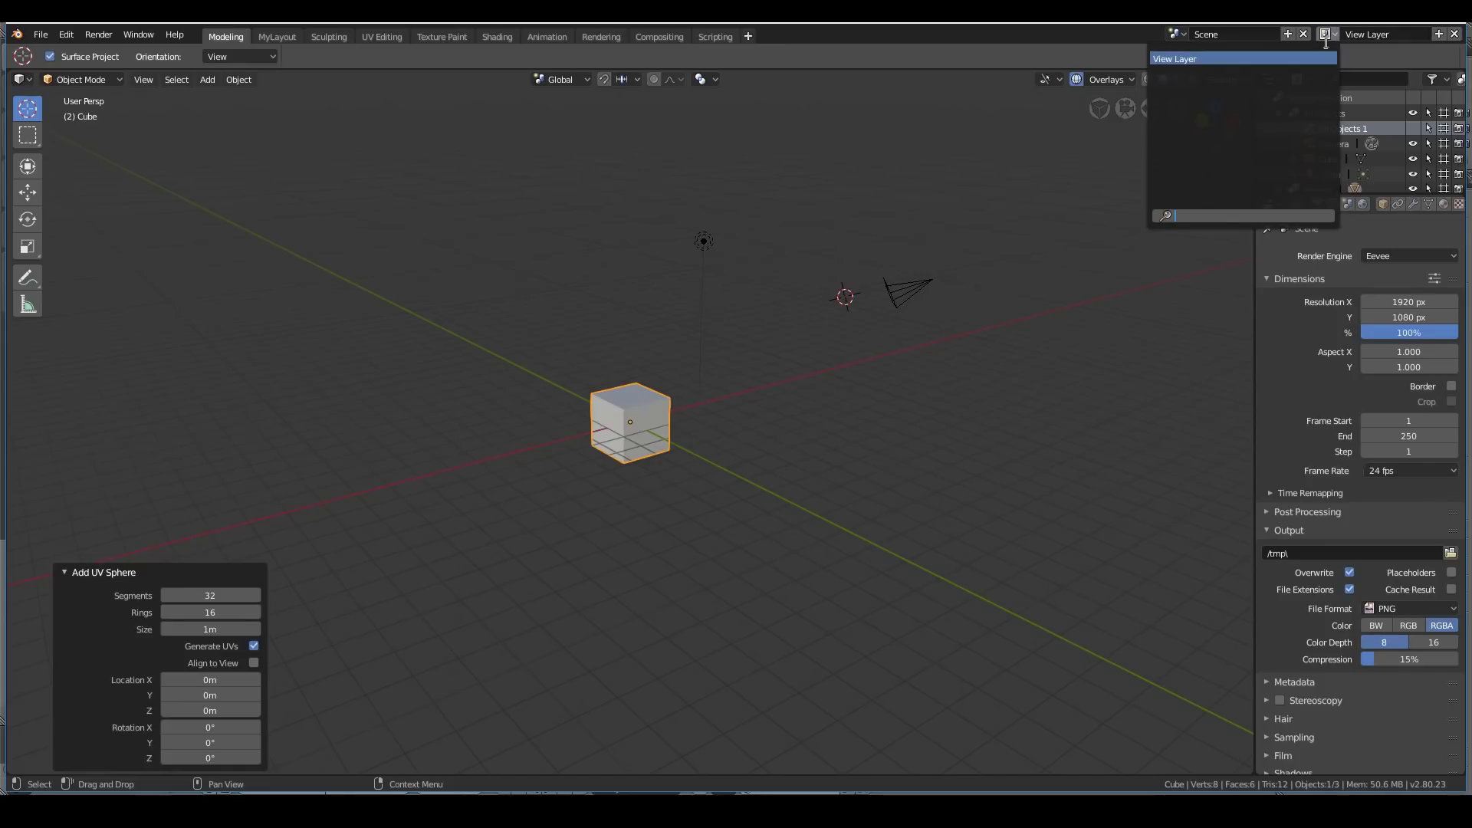
pyautogui.click(1373, 59)
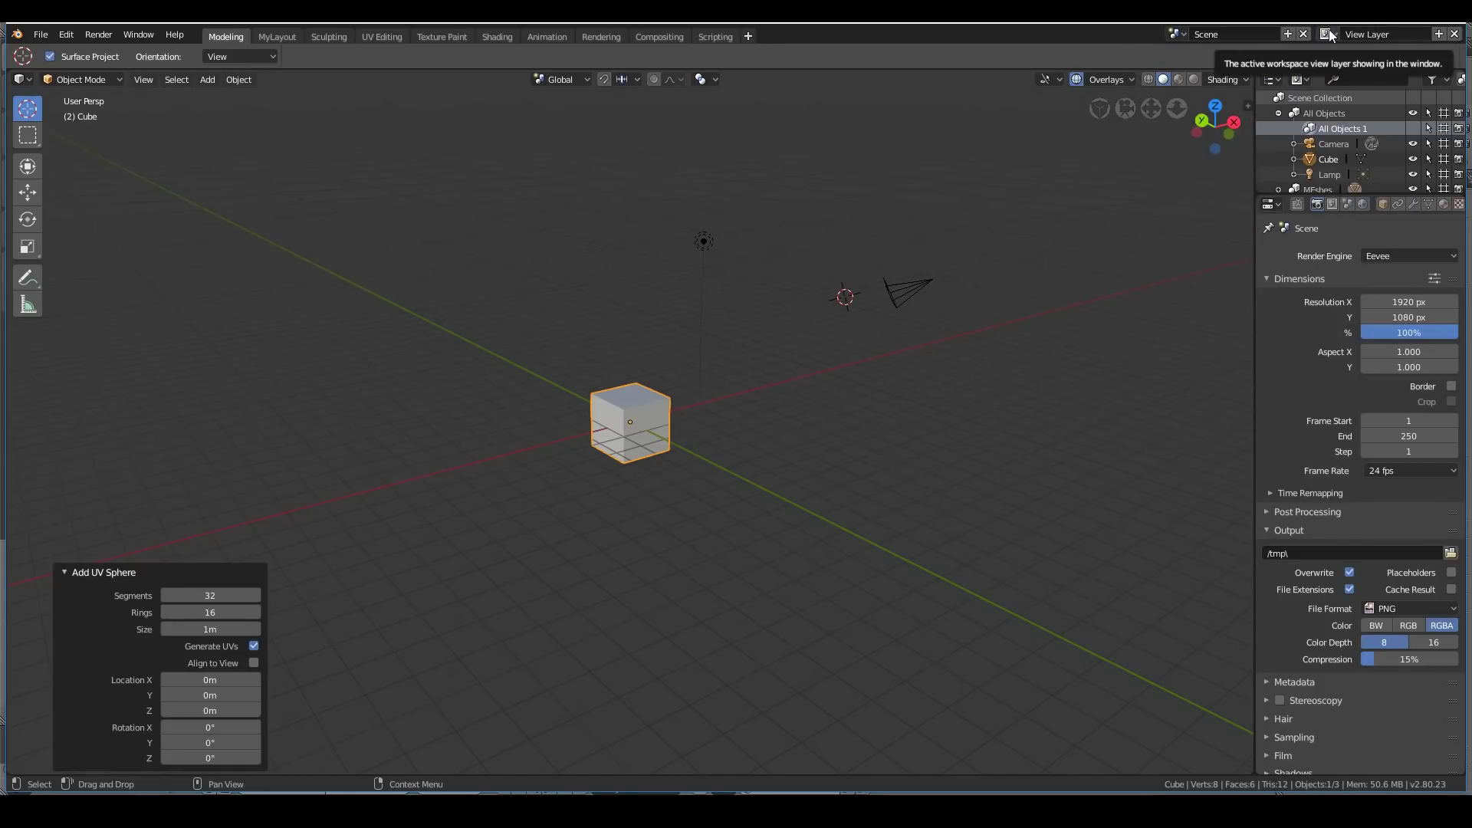
pyautogui.click(1347, 204)
pyautogui.click(1331, 205)
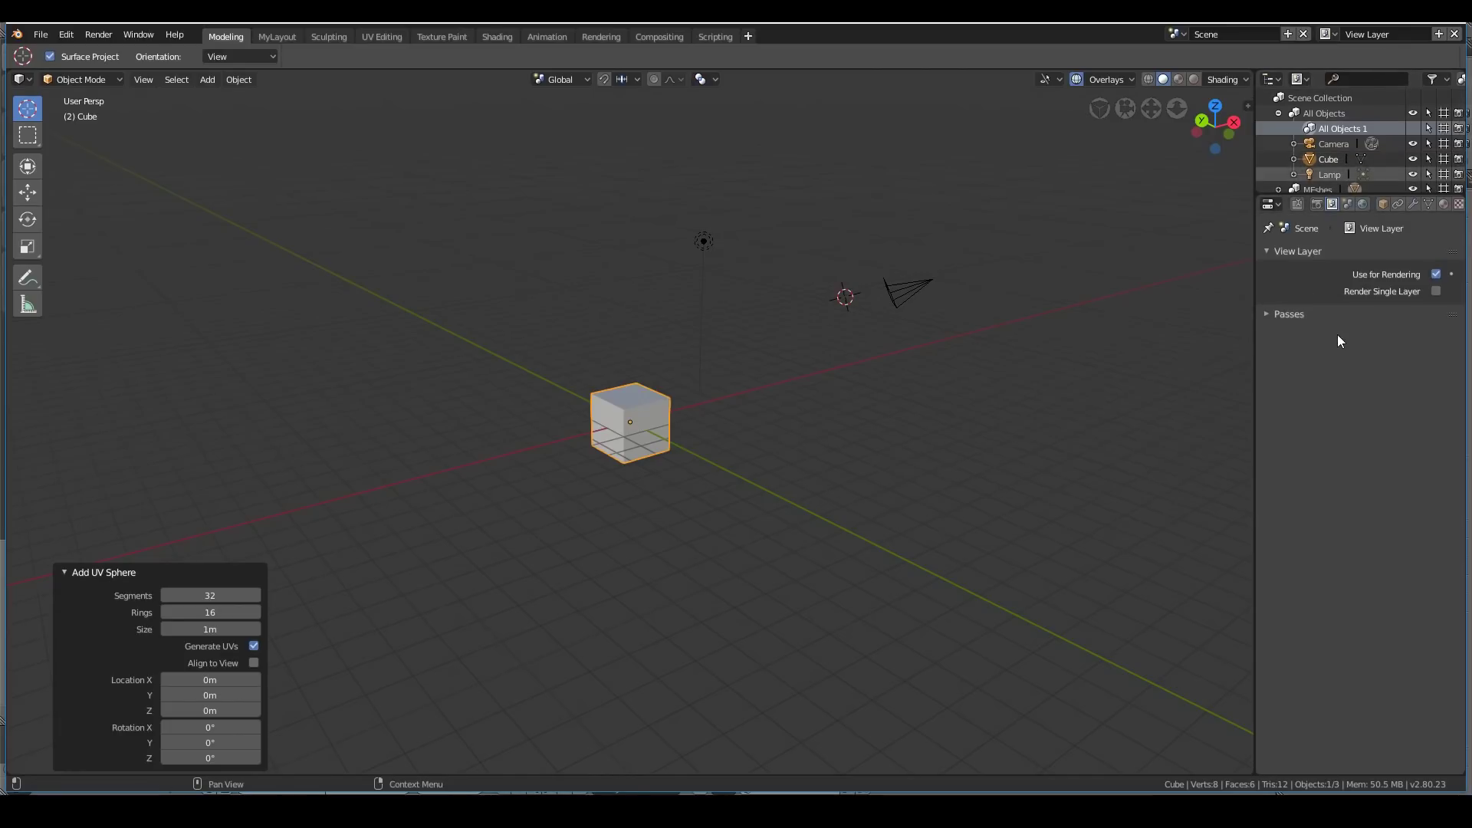
# Expand the render passes, try a new view layer with the Mist and AO passes enabled, and undo it
pyautogui.click(1277, 316)
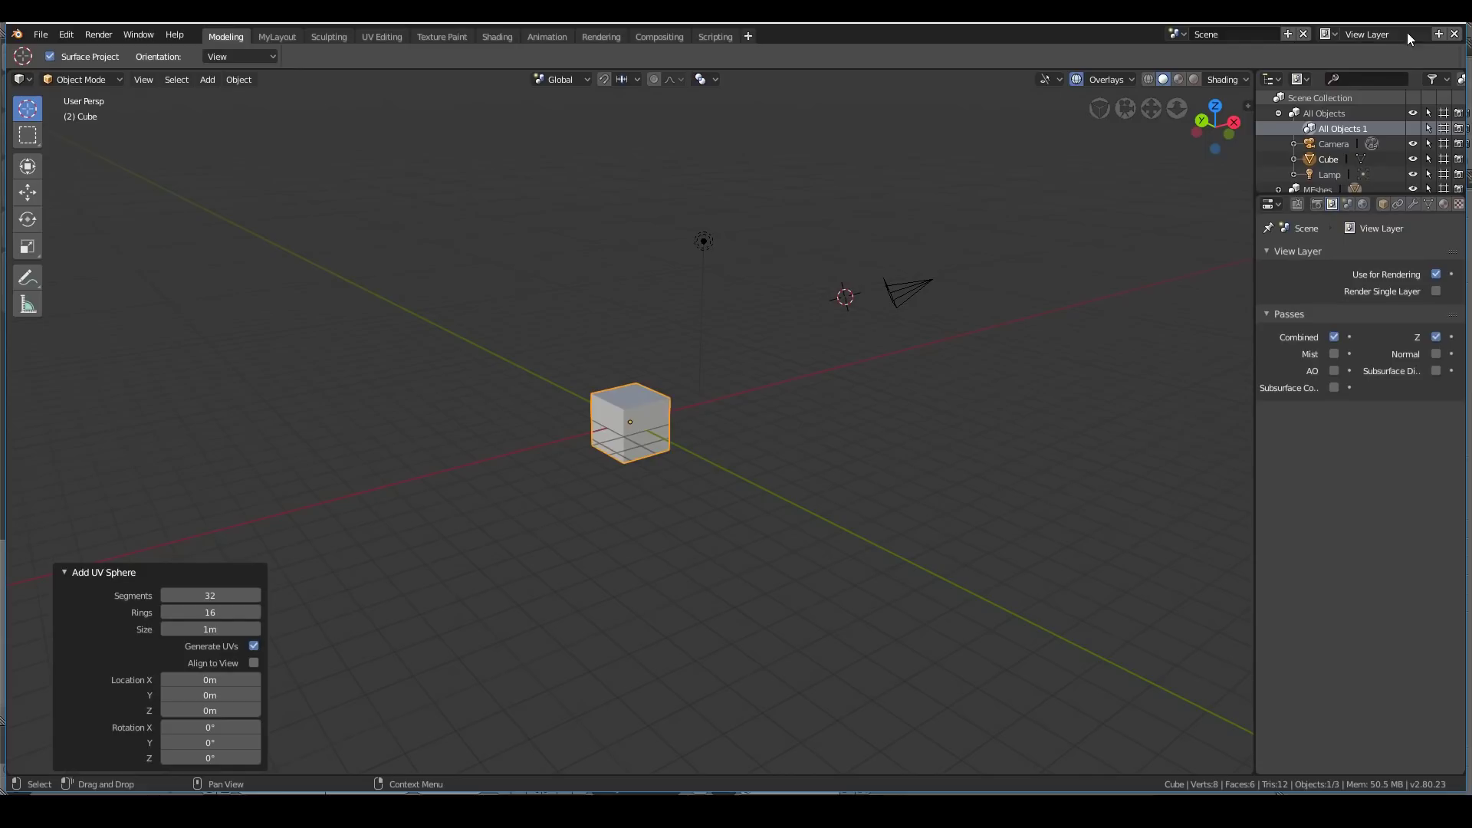
pyautogui.click(1438, 34)
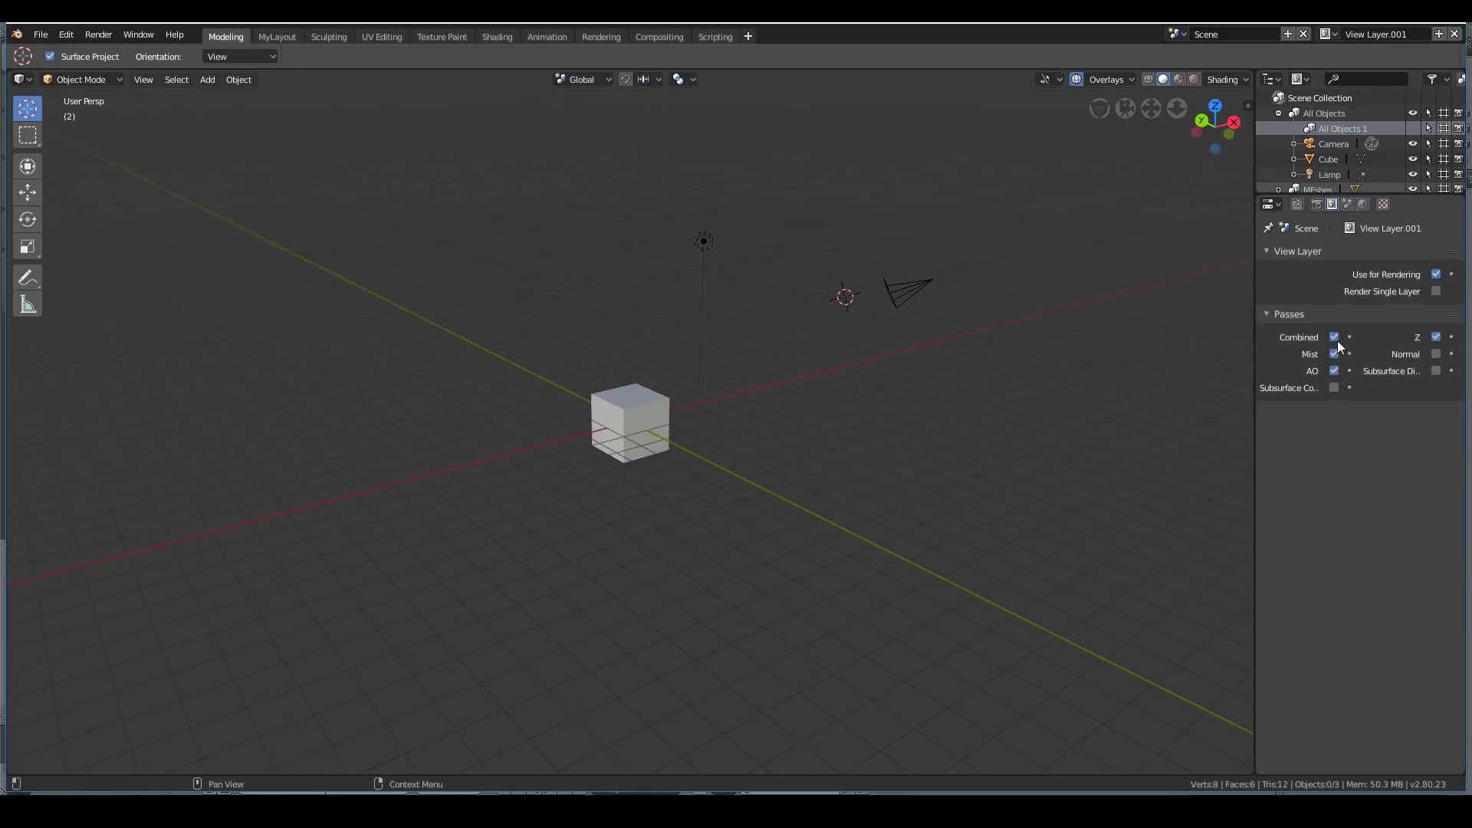
pyautogui.hotkey('ctrl', 'z')
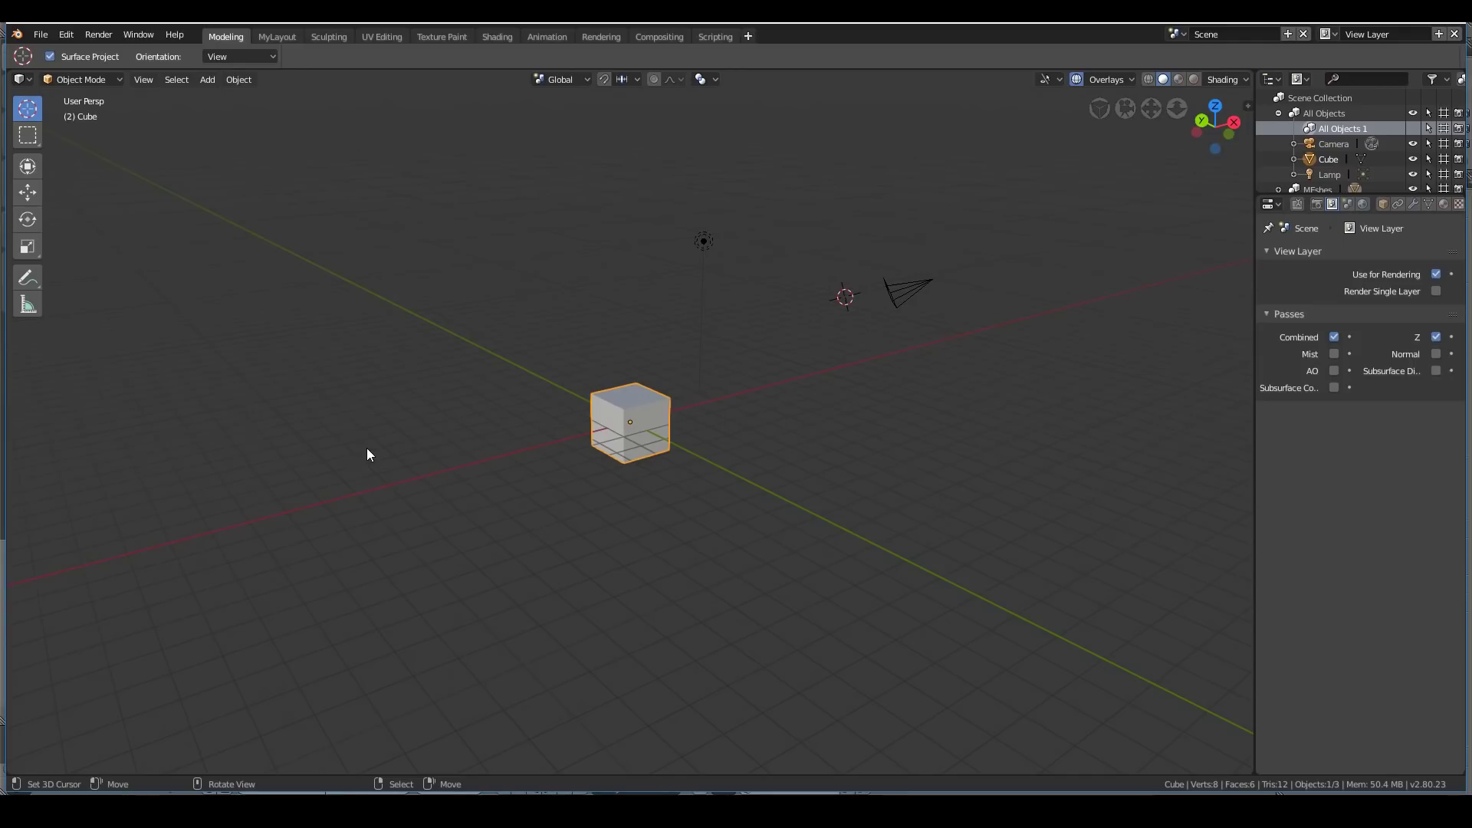
# Open the User Preferences and examine the System settings, including the Cycles Compute Device options
pyautogui.click(65, 36)
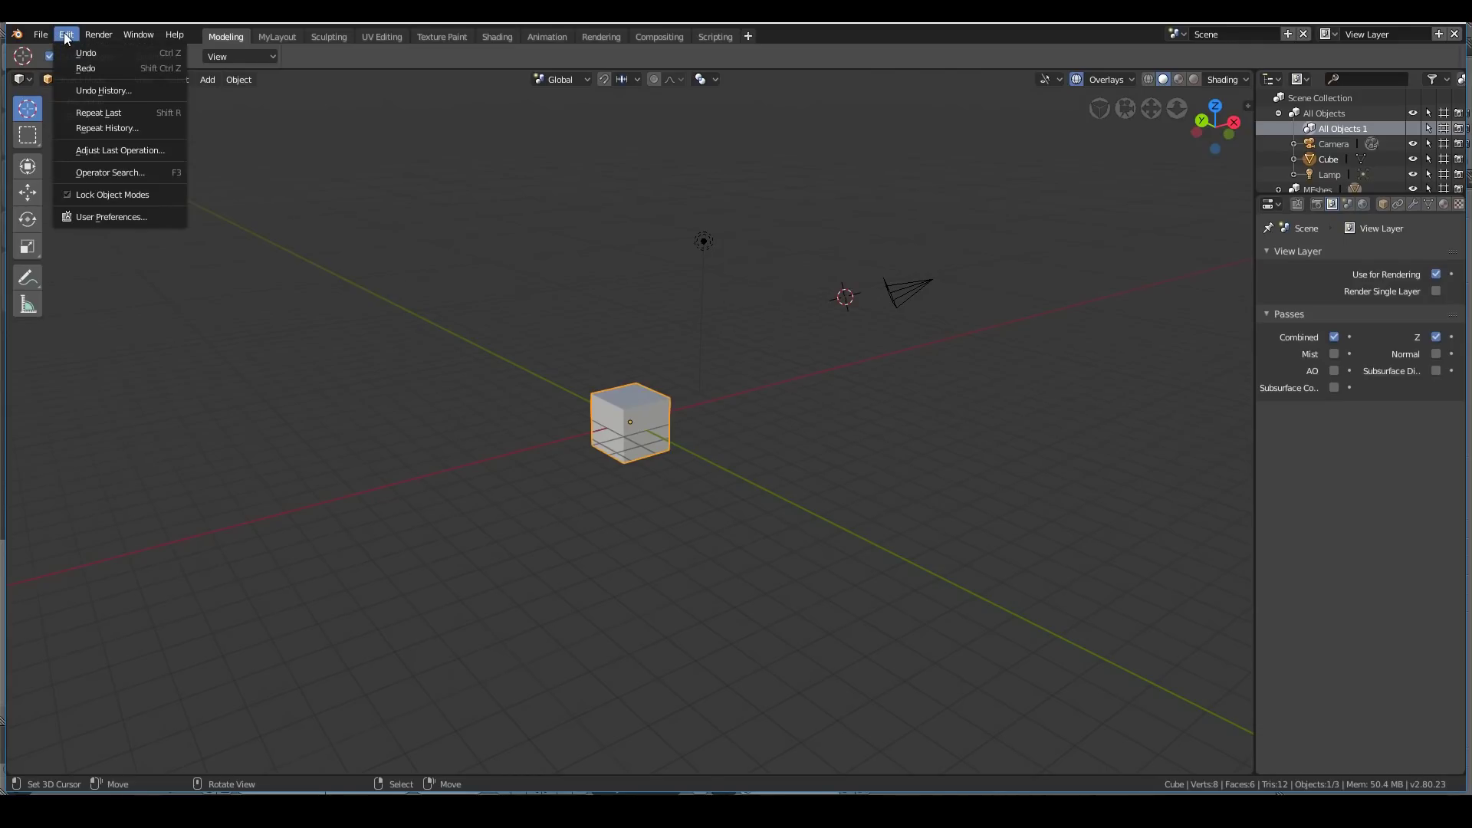
pyautogui.click(98, 216)
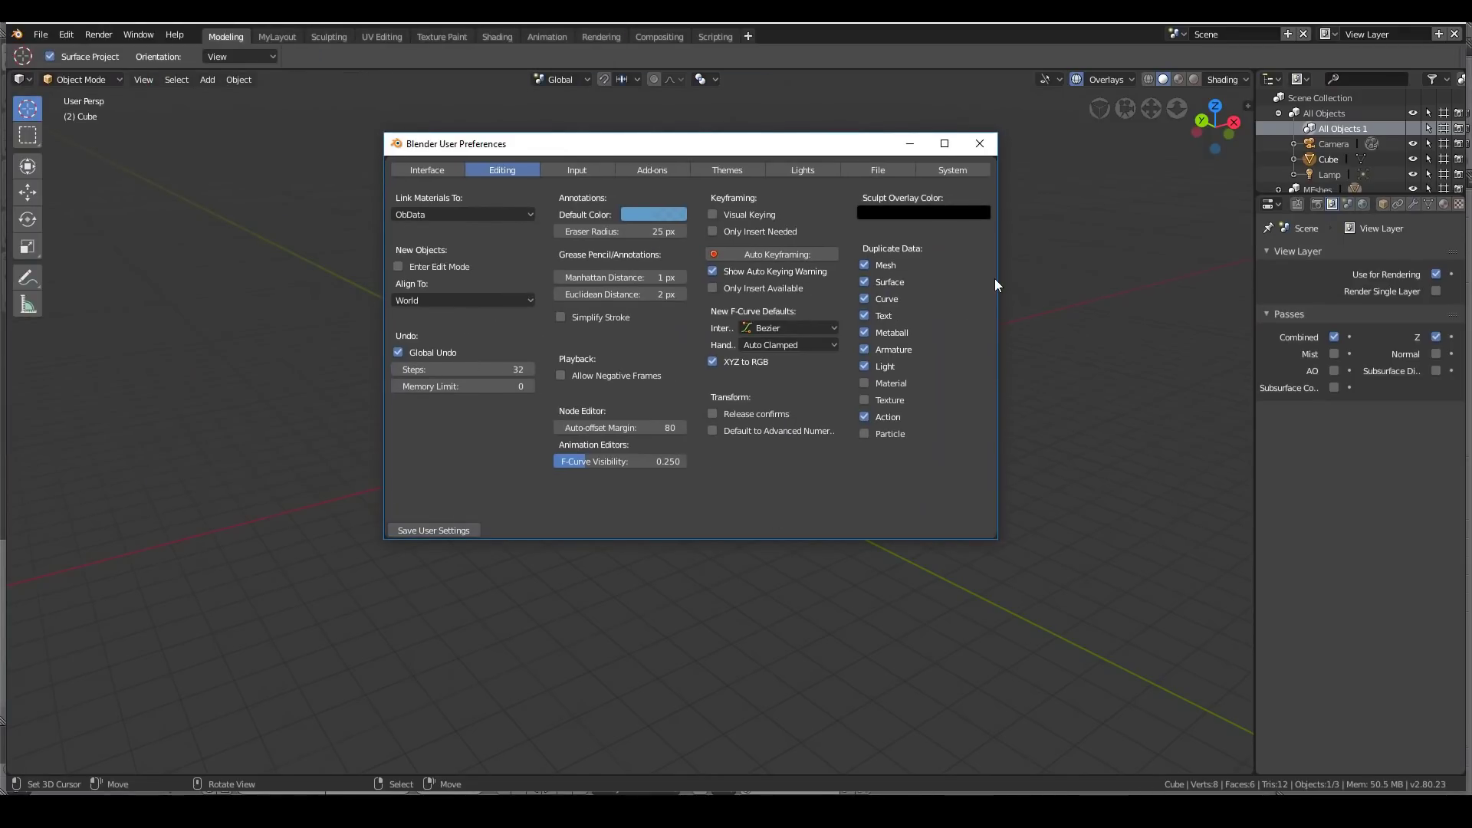
pyautogui.click(950, 175)
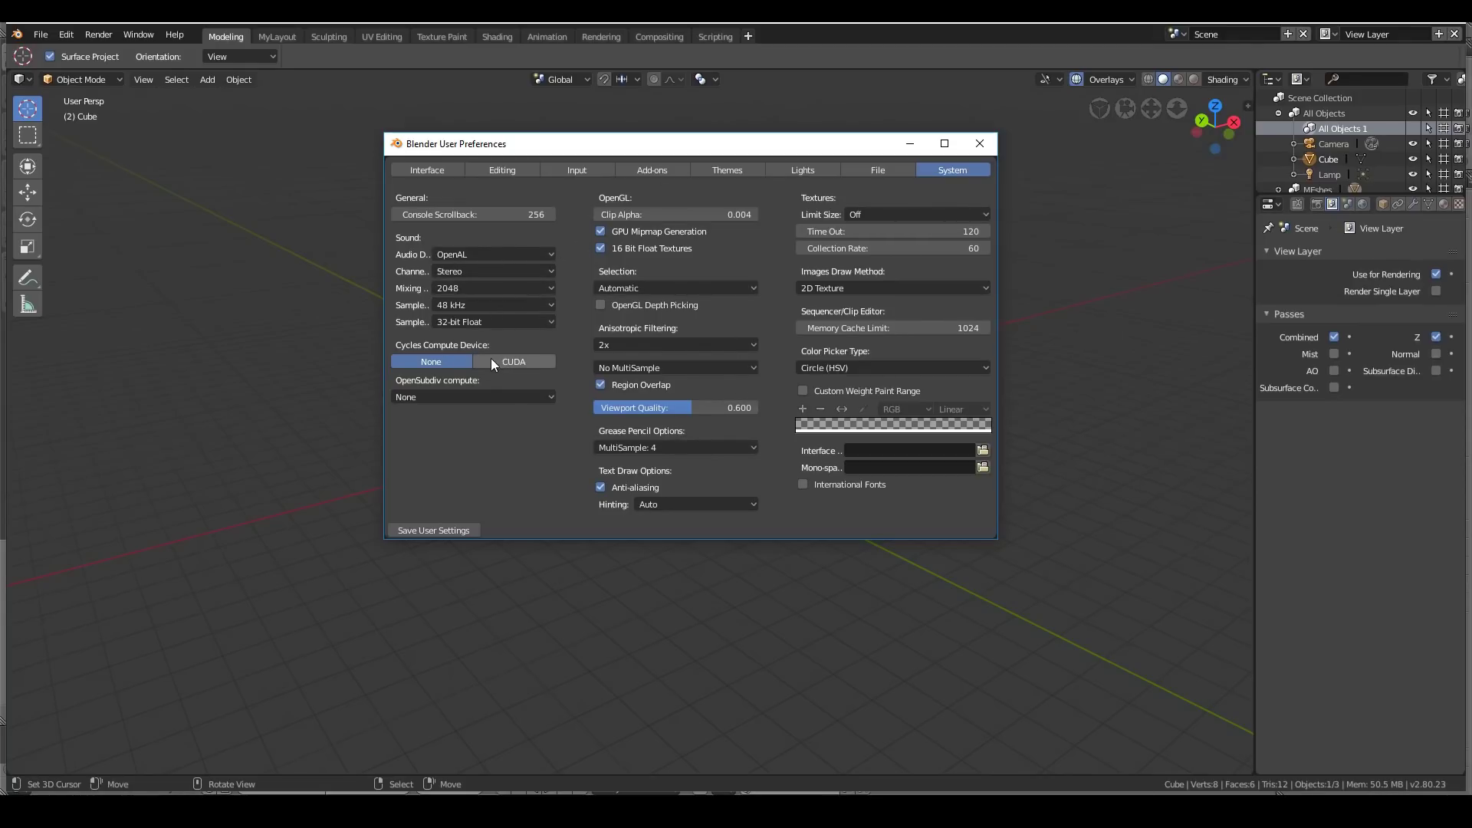
# Try the Maya preset for the interface theme
pyautogui.click(711, 173)
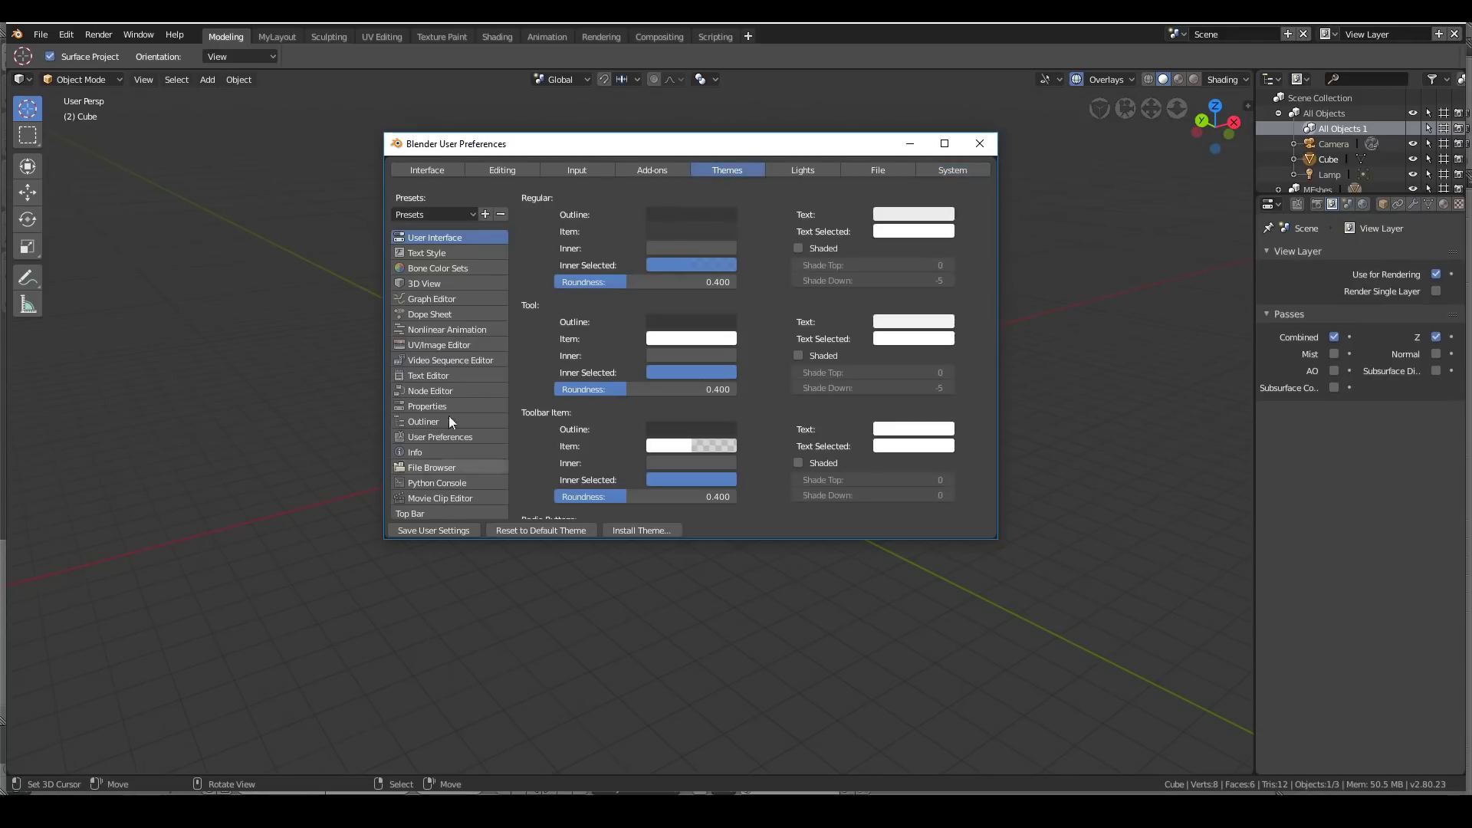
pyautogui.click(434, 214)
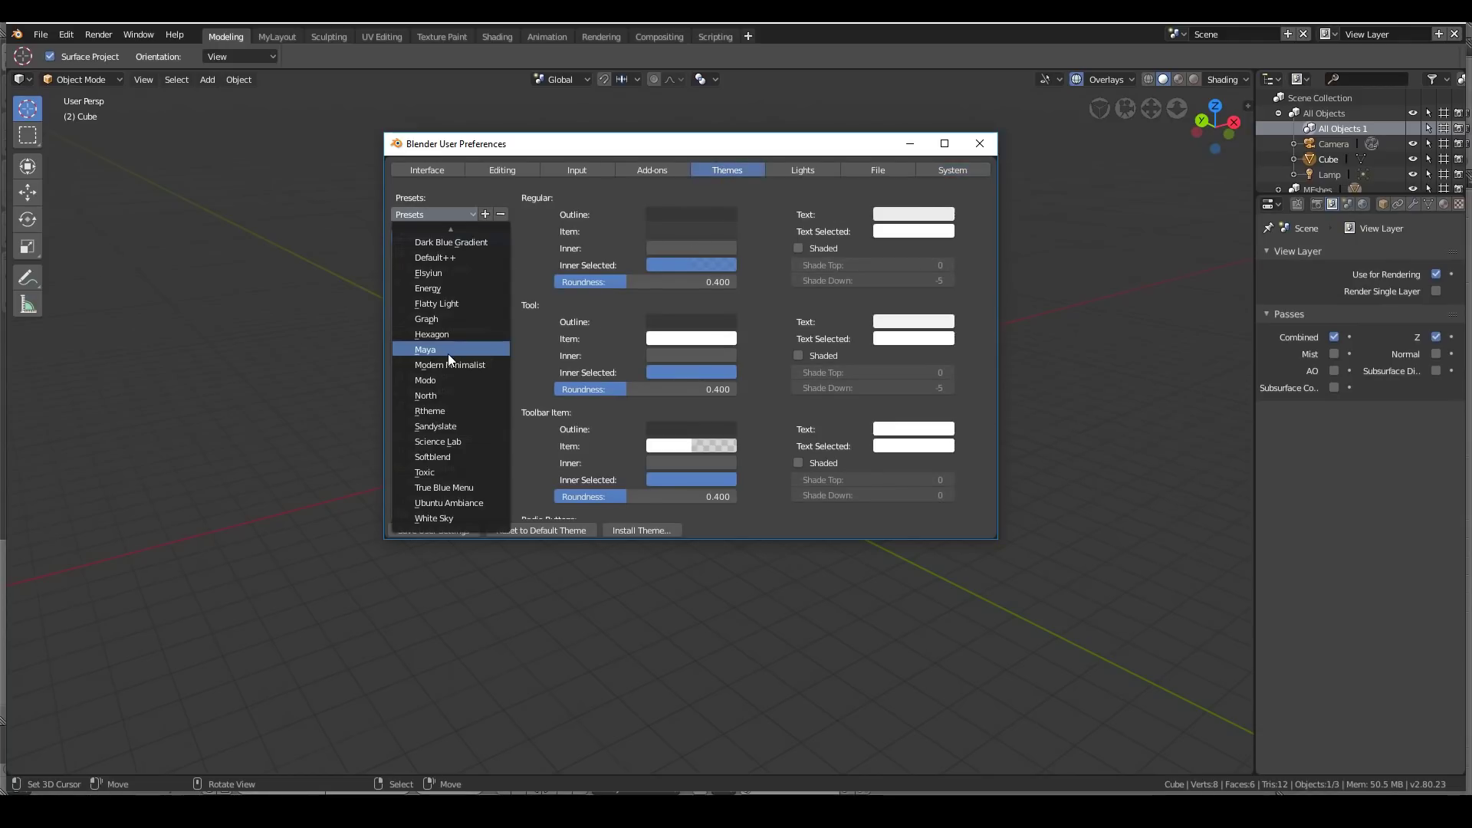
pyautogui.click(445, 351)
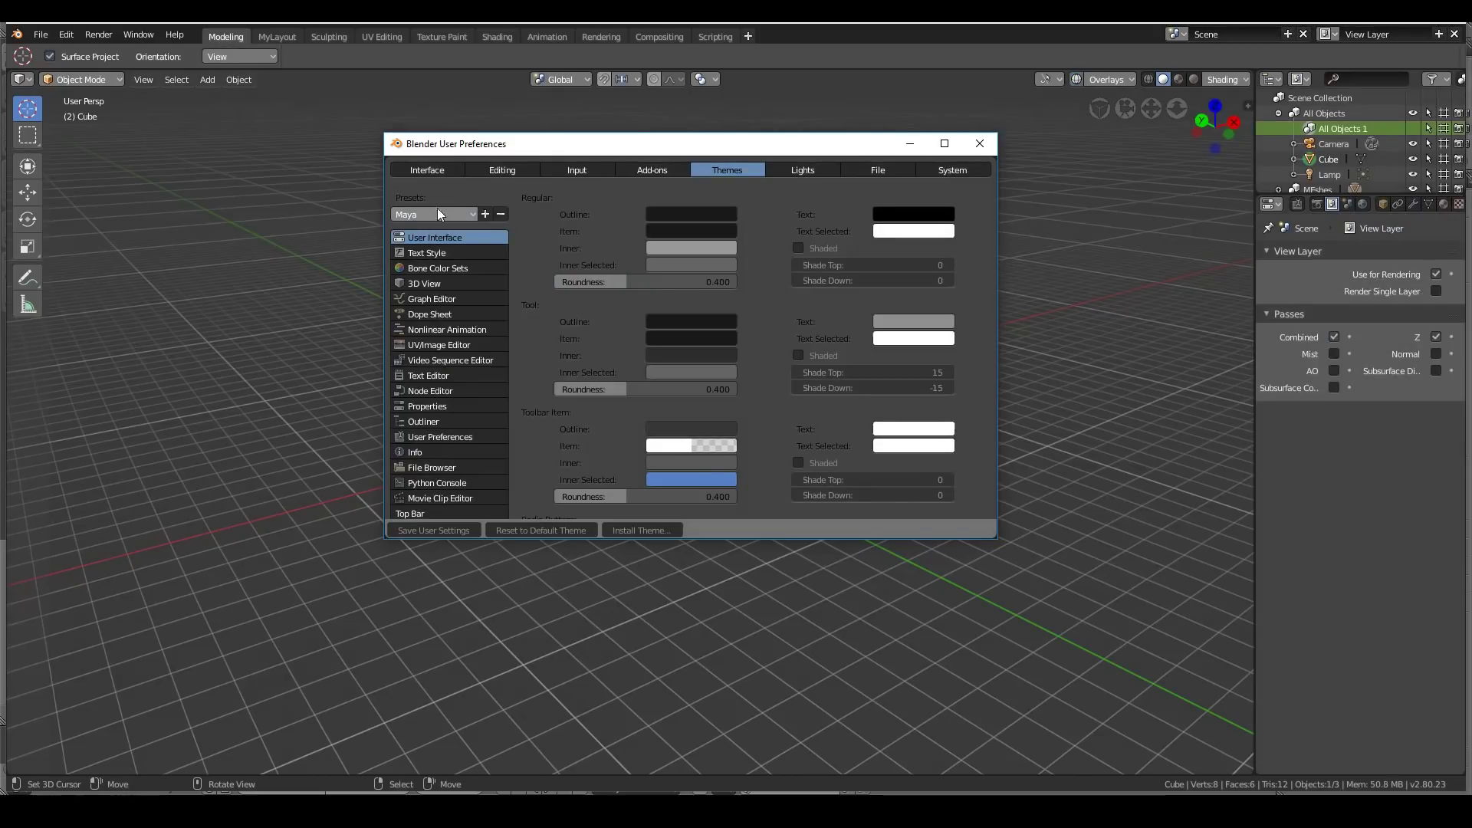
# Move the User Preferences window toward the middle of the viewport and apply the Blender 27X theme preset
pyautogui.moveTo(471, 143); pyautogui.dragTo(606, 254)
pyautogui.click(567, 324)
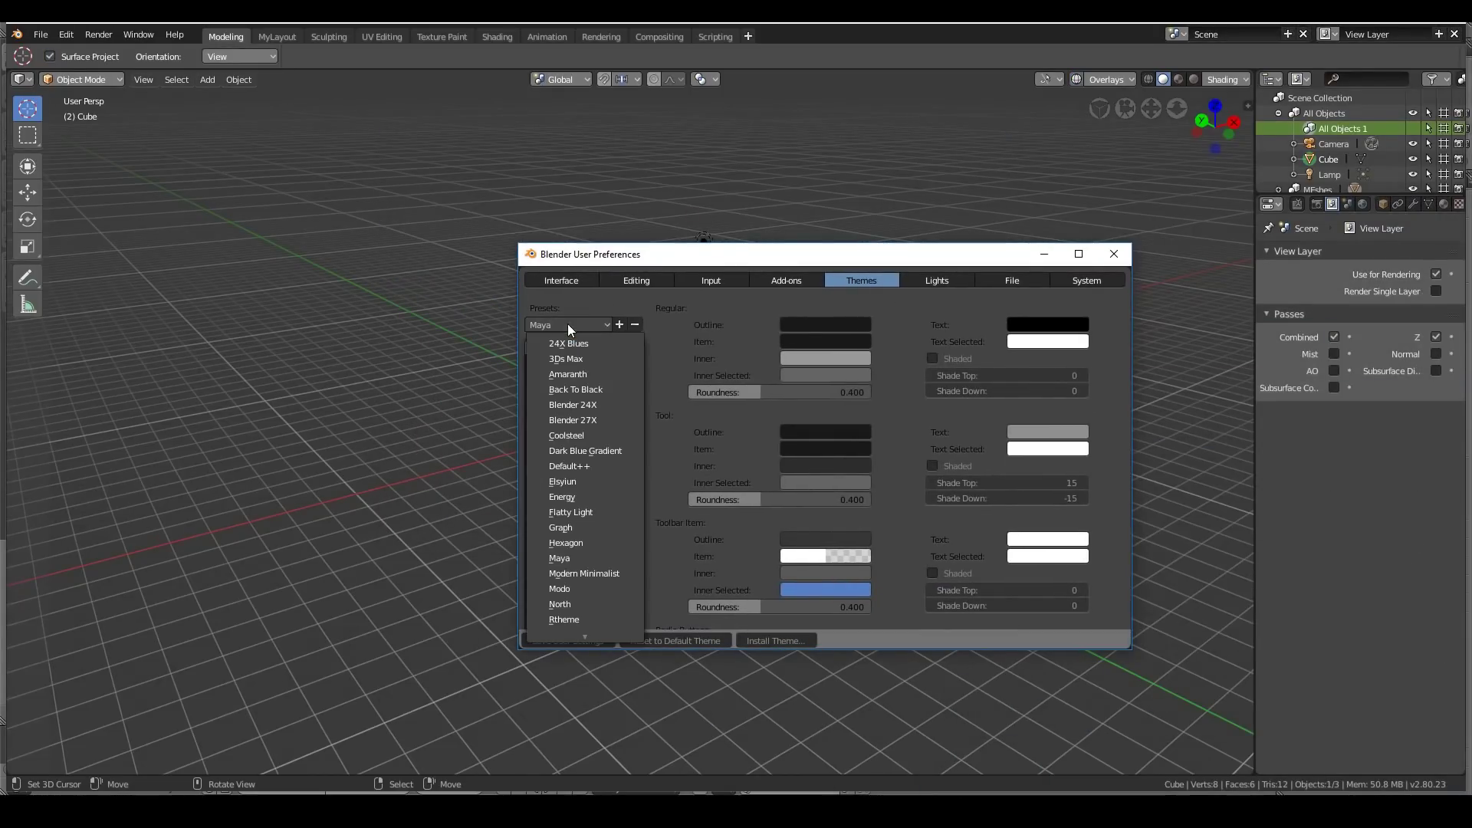
pyautogui.click(588, 420)
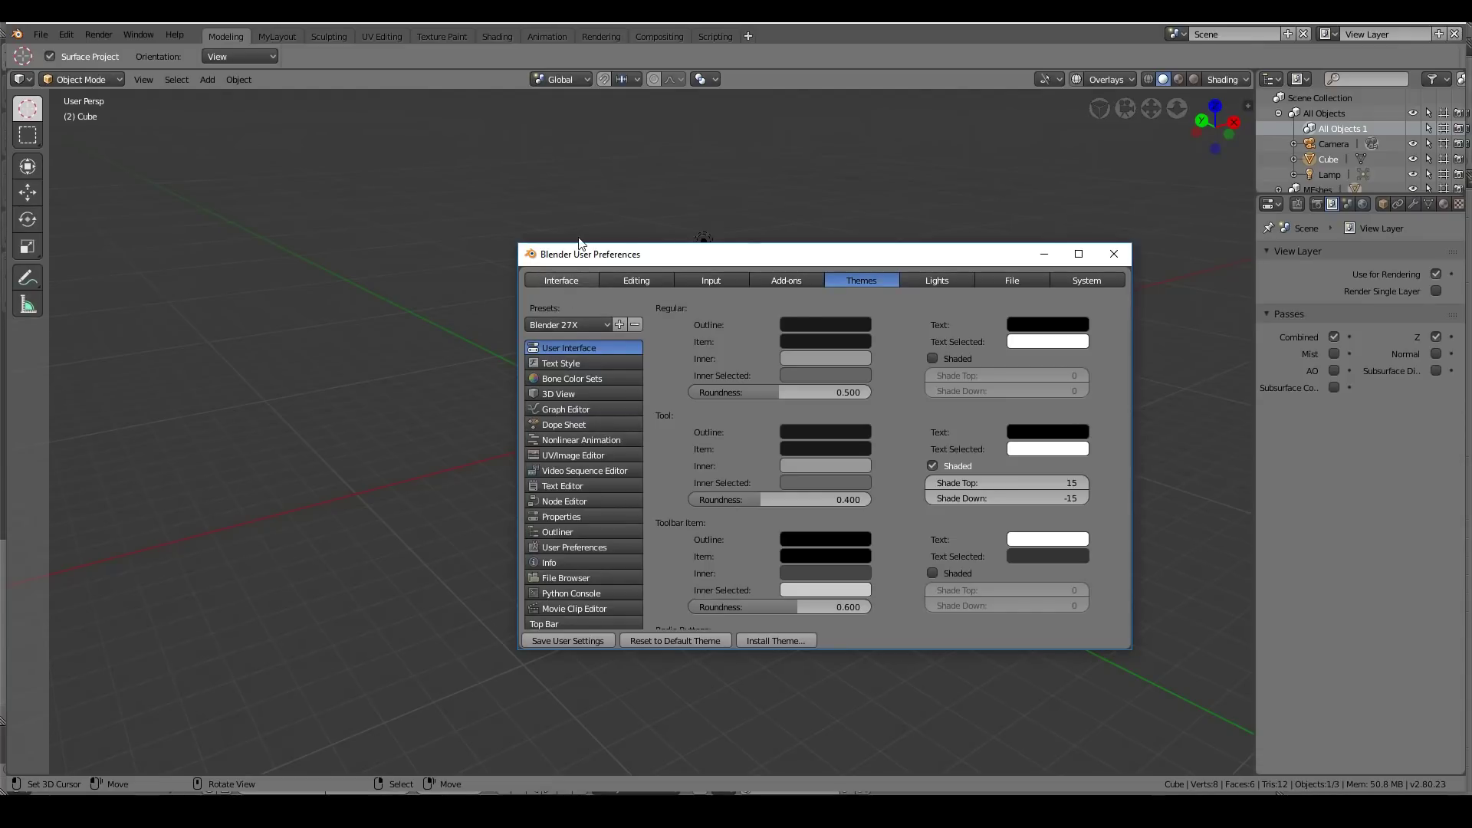
# Try the Amaranth preset for the interface theme
pyautogui.moveTo(579, 242); pyautogui.dragTo(611, 264)
pyautogui.click(600, 345)
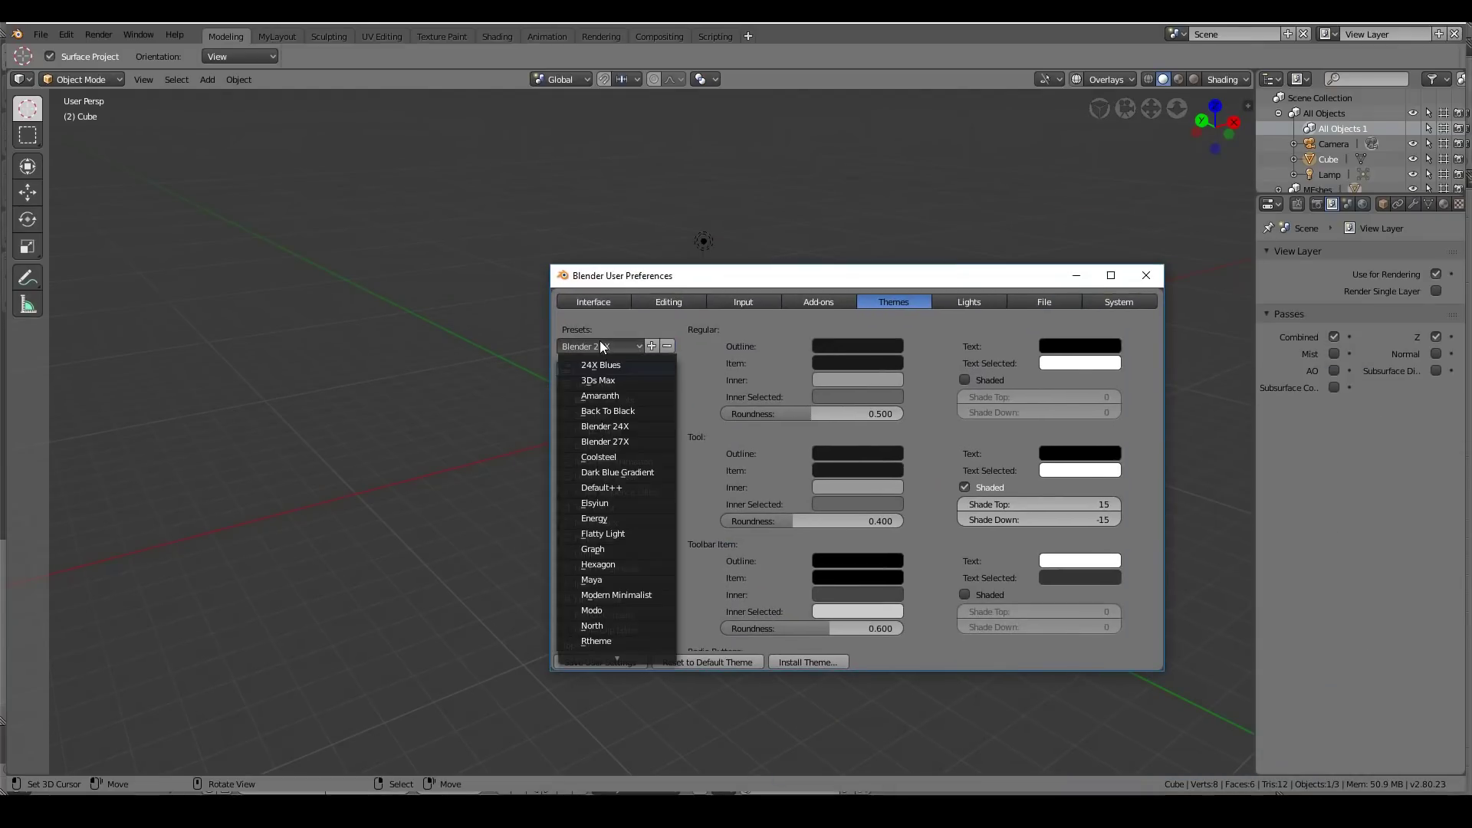
pyautogui.click(599, 395)
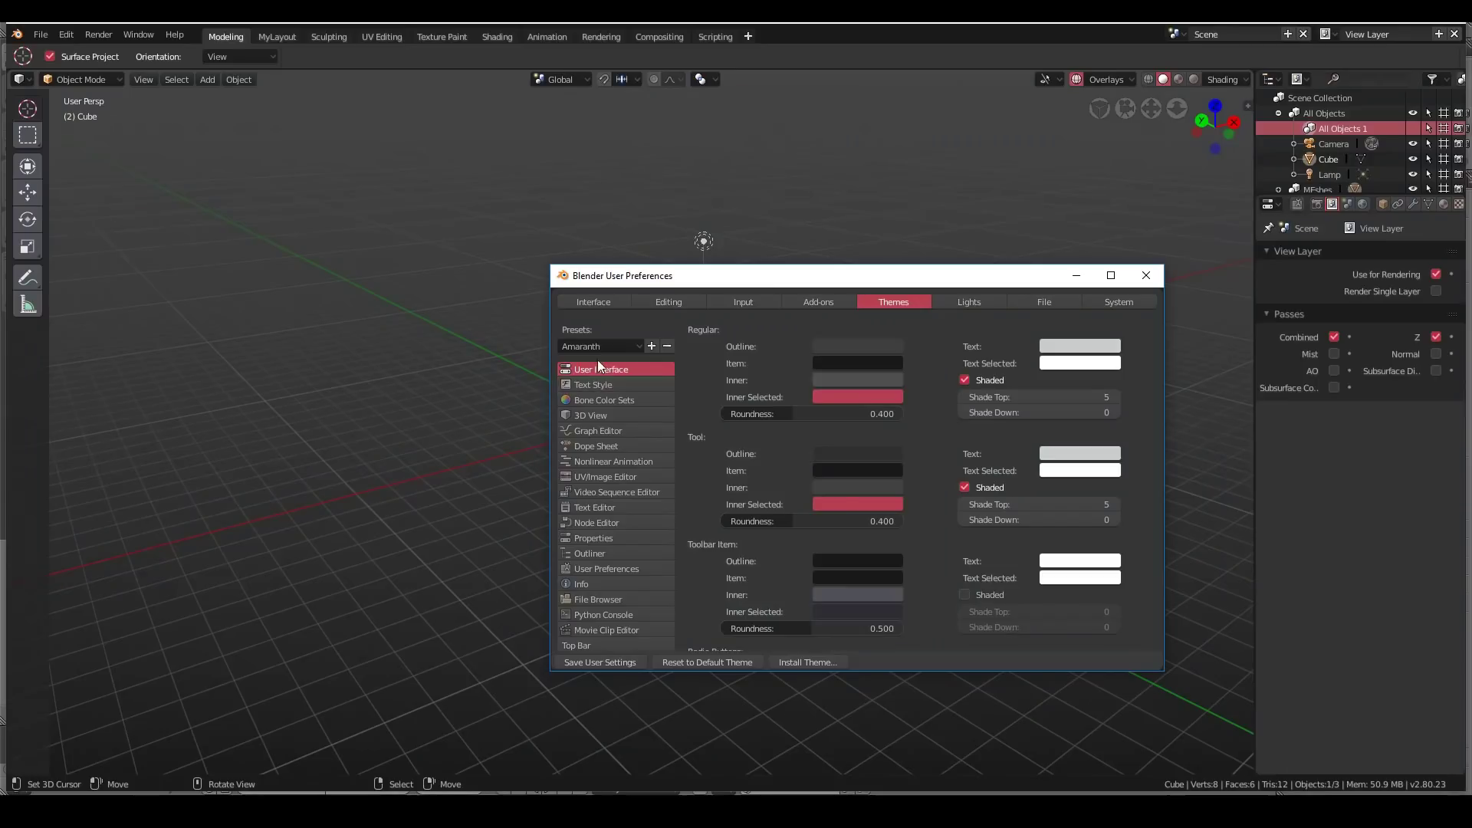
# Move the User Preferences window toward the middle of the viewport, reset the interface to the default theme, and close the preferences
pyautogui.moveTo(649, 280); pyautogui.dragTo(516, 244)
pyautogui.click(595, 624)
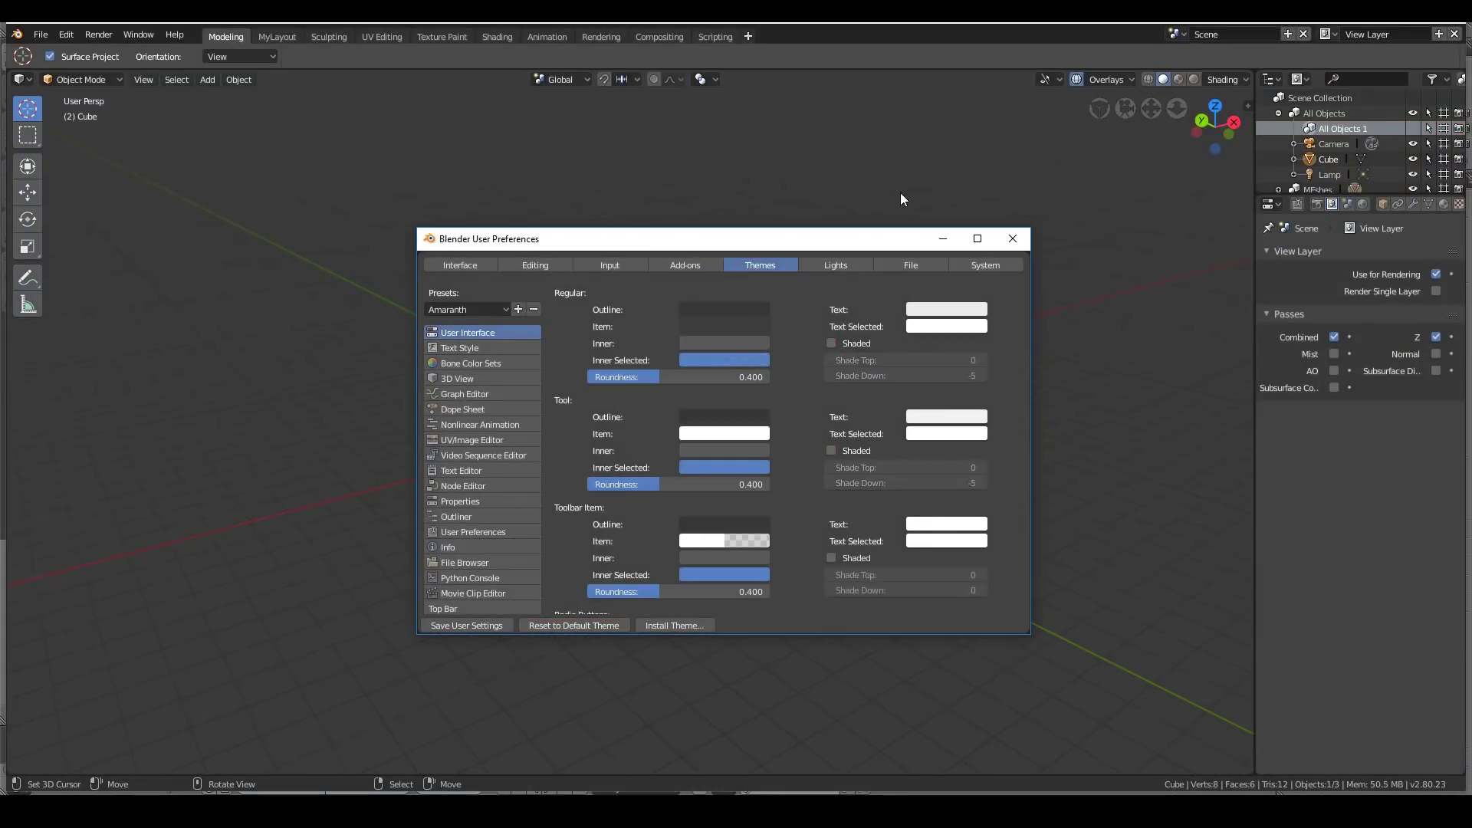
pyautogui.click(1021, 238)
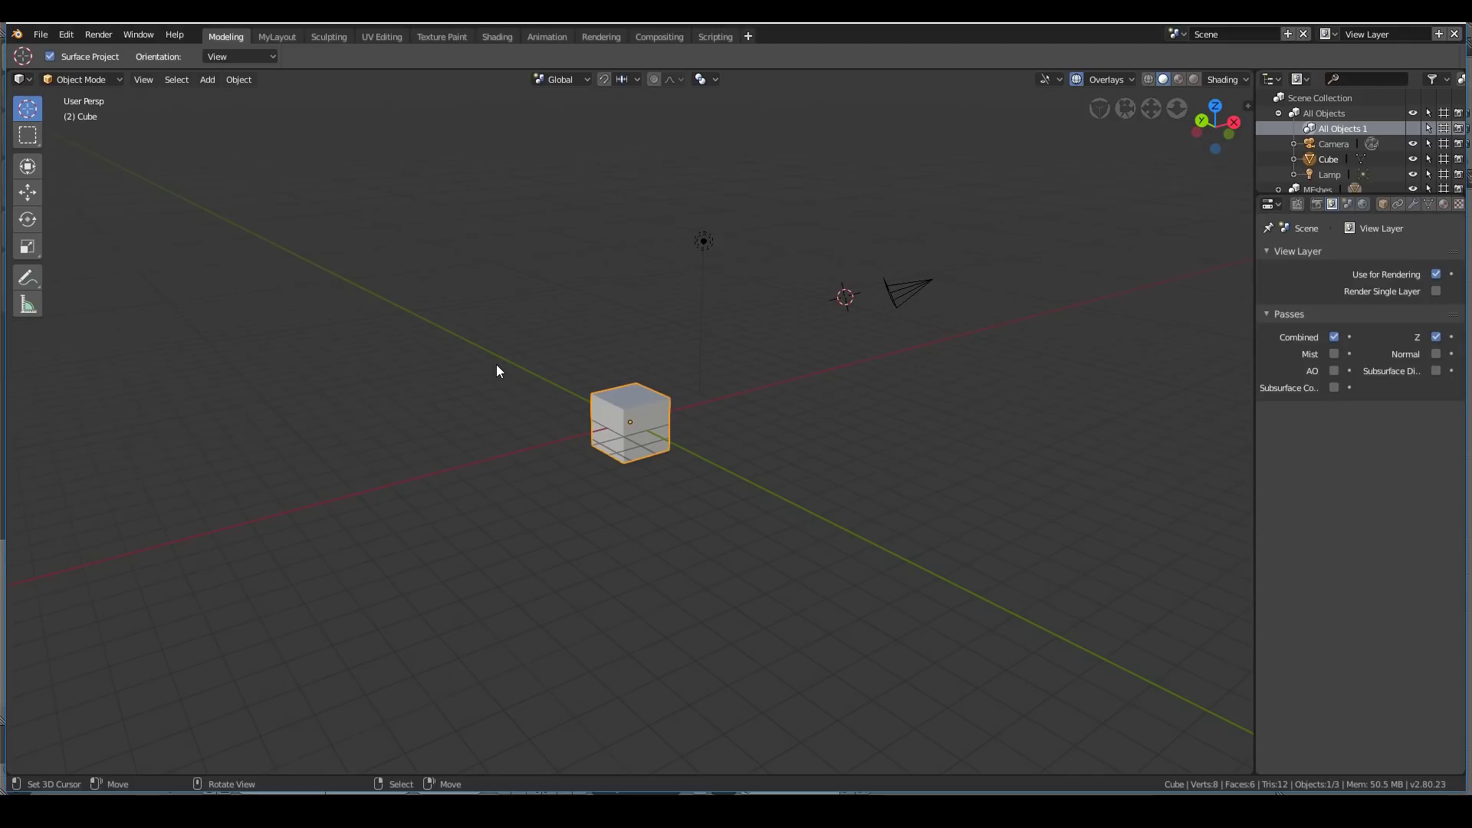
# Reopen the User Preferences, examine the list of add-ons and their 2.8x compatibility, and close the preferences window
pyautogui.press('F10')
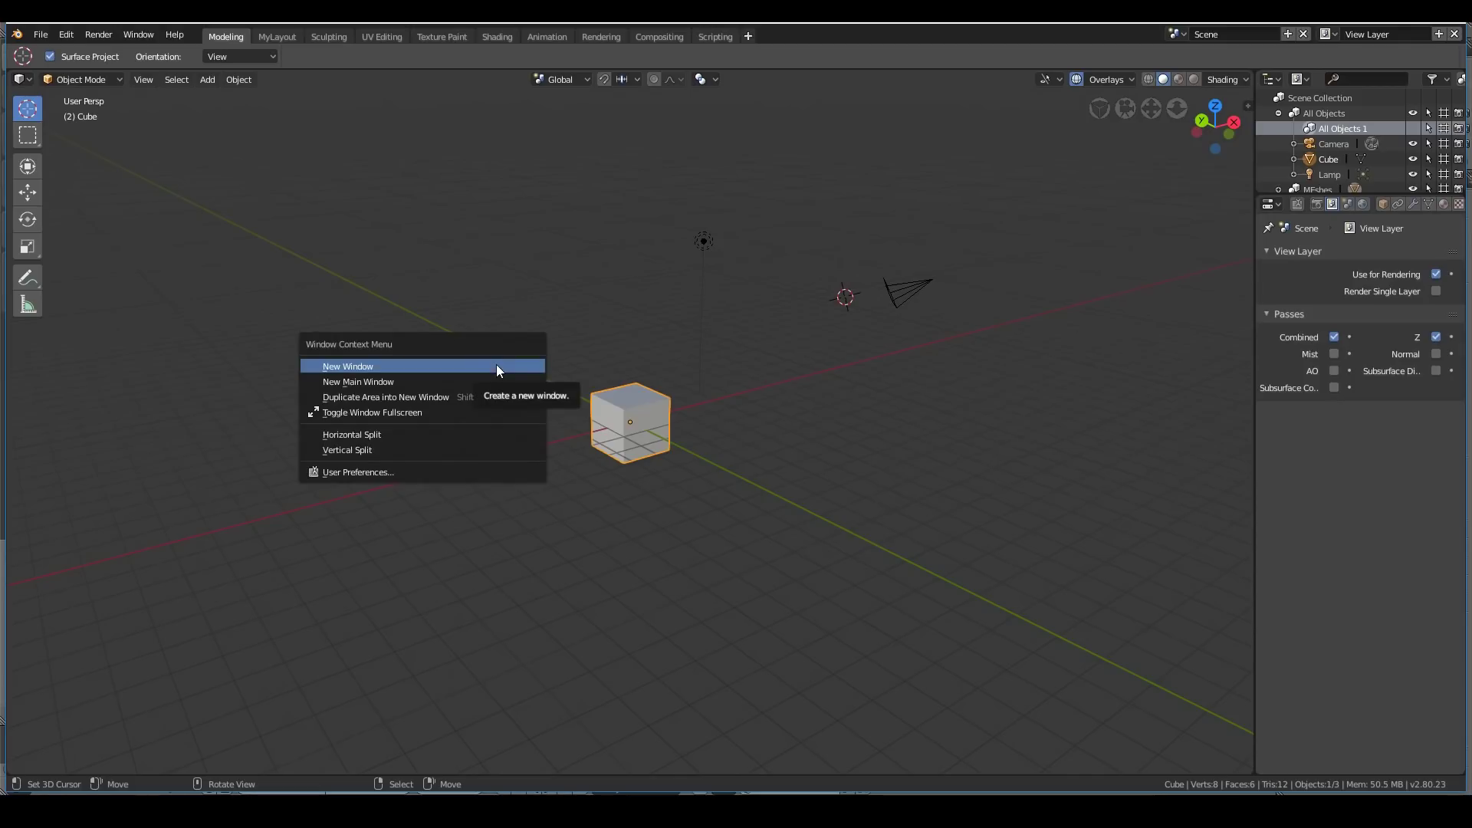
pyautogui.click(328, 473)
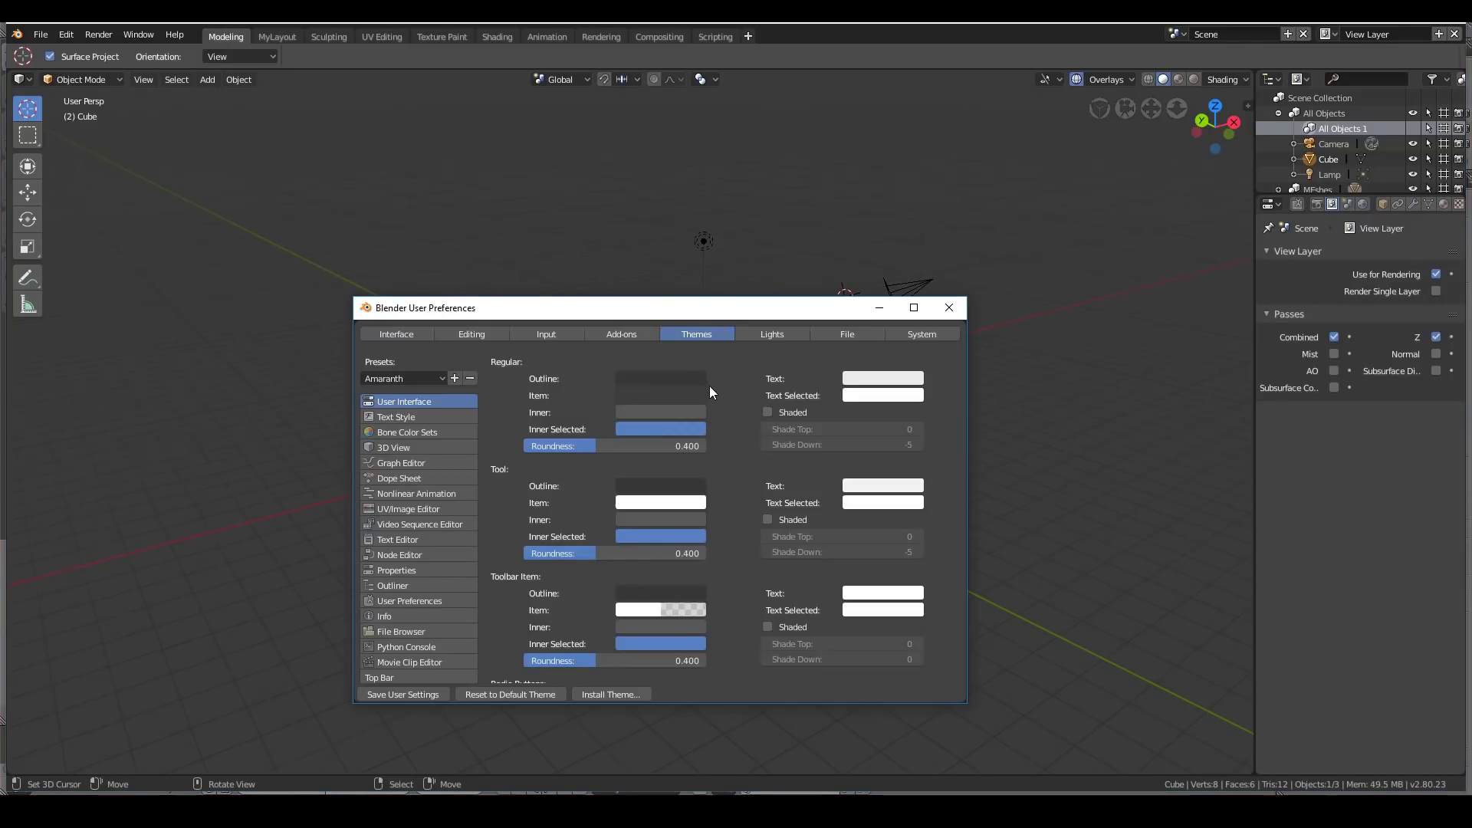
pyautogui.click(636, 338)
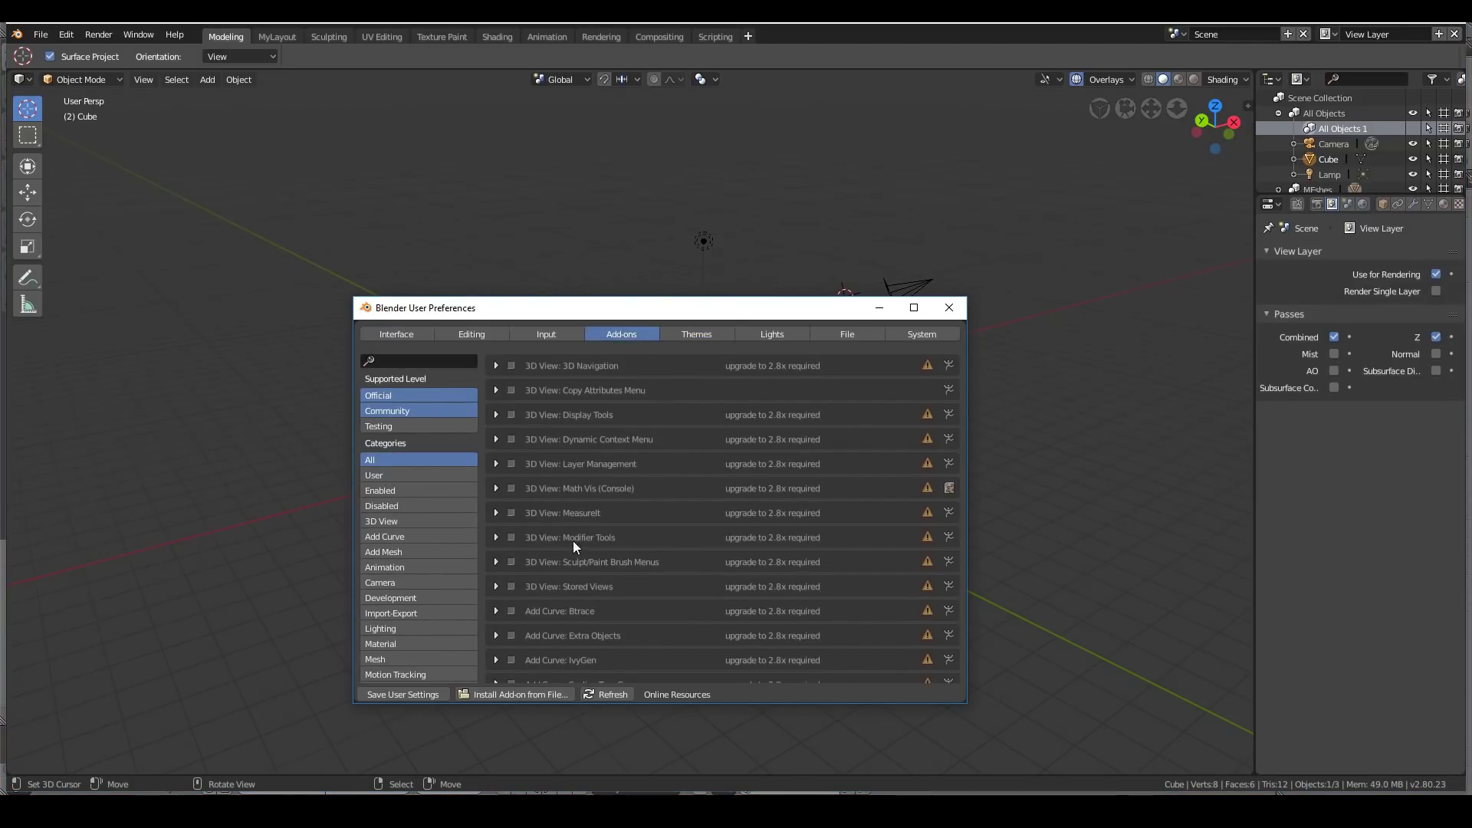
pyautogui.hotkey('alt', 'F4')
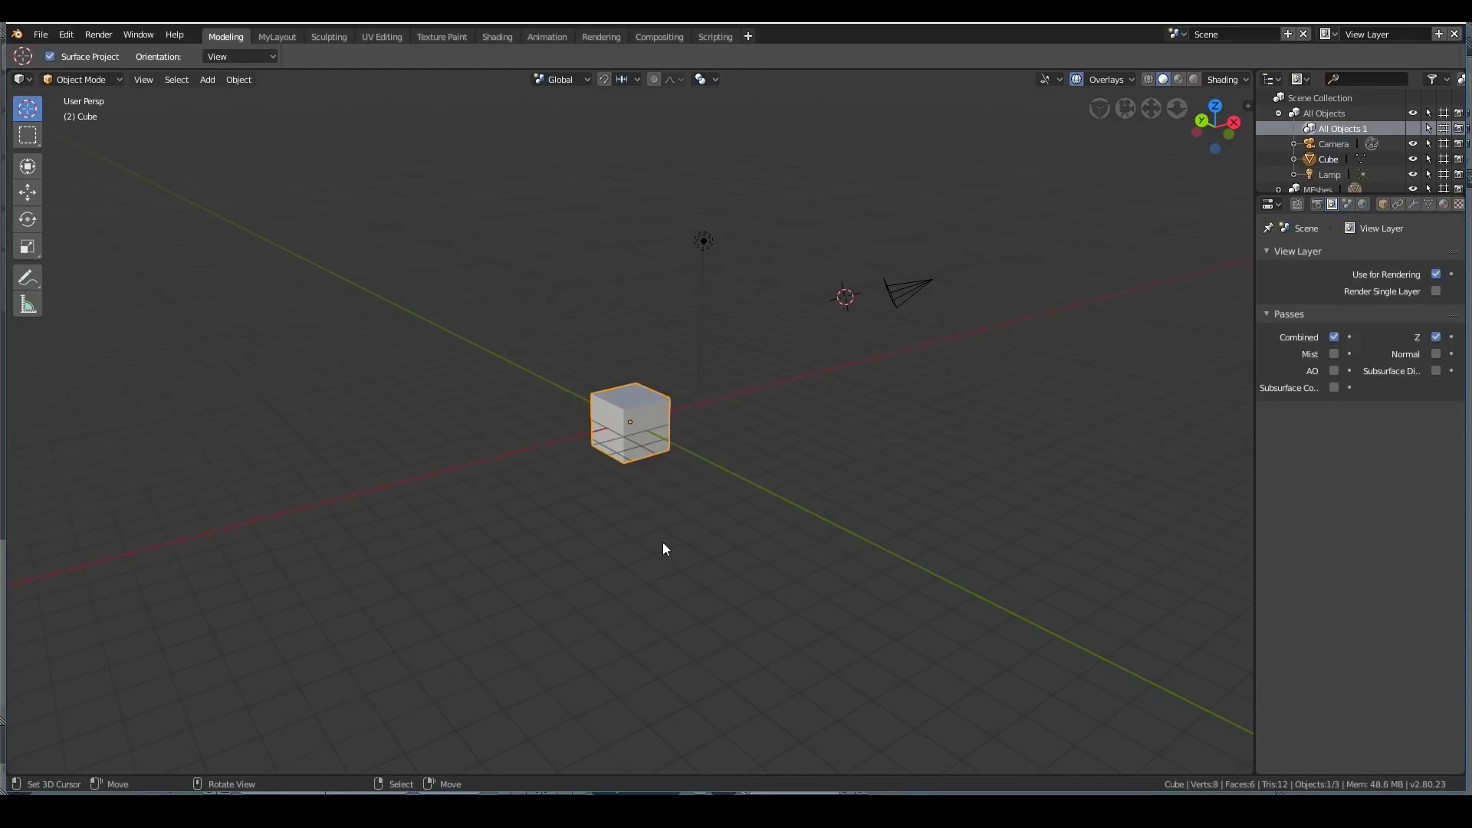